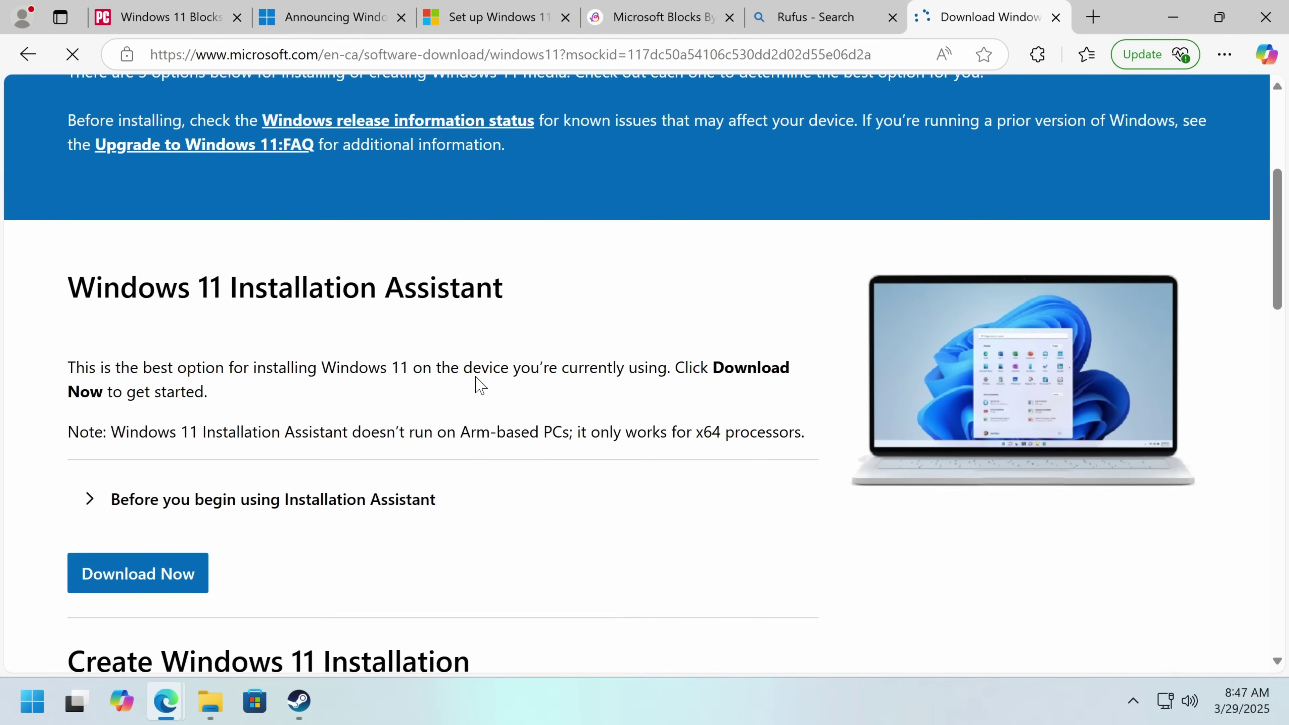
Step: Choose Windows 11 (multi-edition ISO for x64 devices) as the disk image to download
scroll(460, 388, "down", 10)
left_click(226, 531)
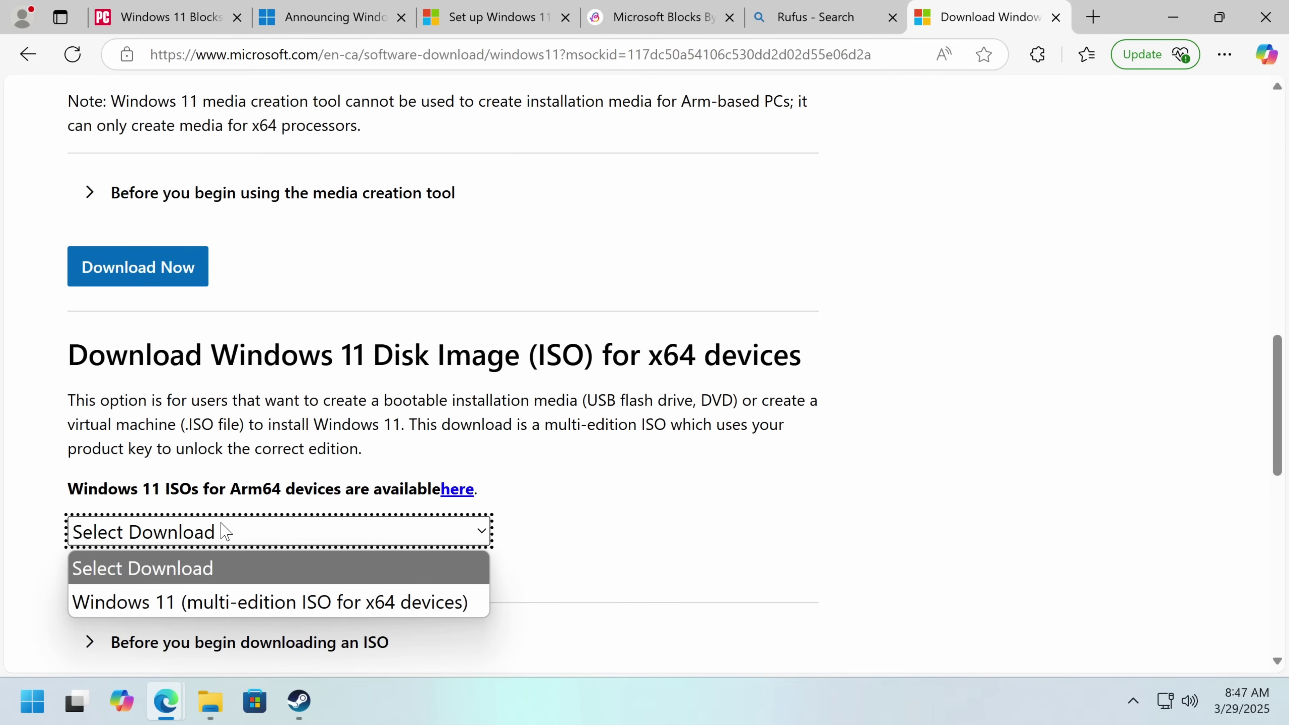
left_click(172, 600)
scroll(356, 455, "down", 4)
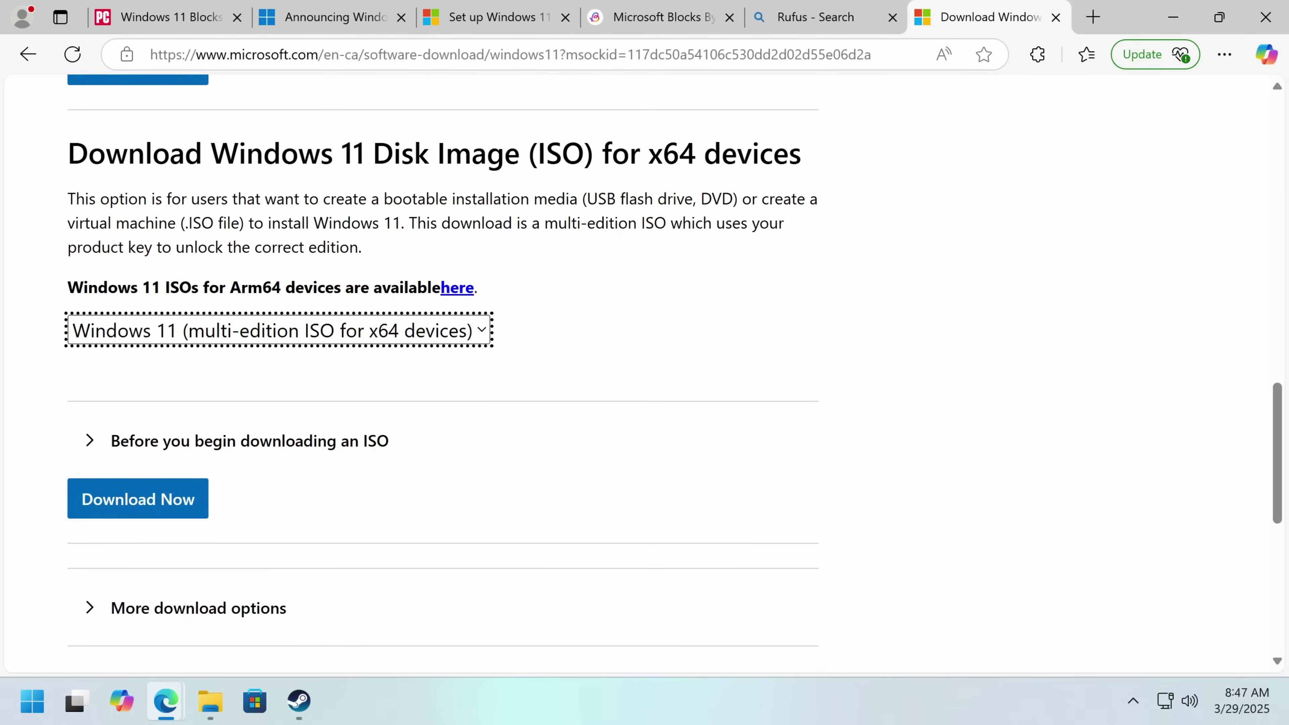
left_click_drag(202, 152, 354, 154)
left_click_drag(336, 198, 345, 198)
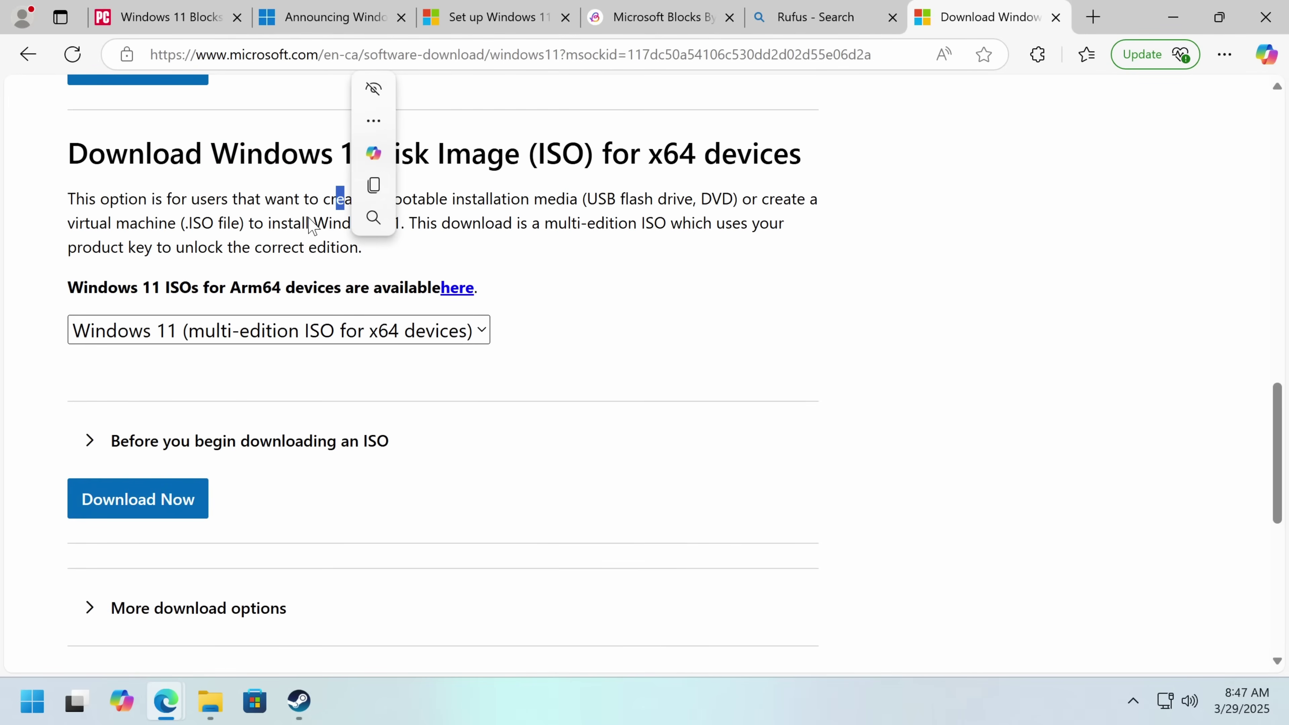
left_click(384, 286)
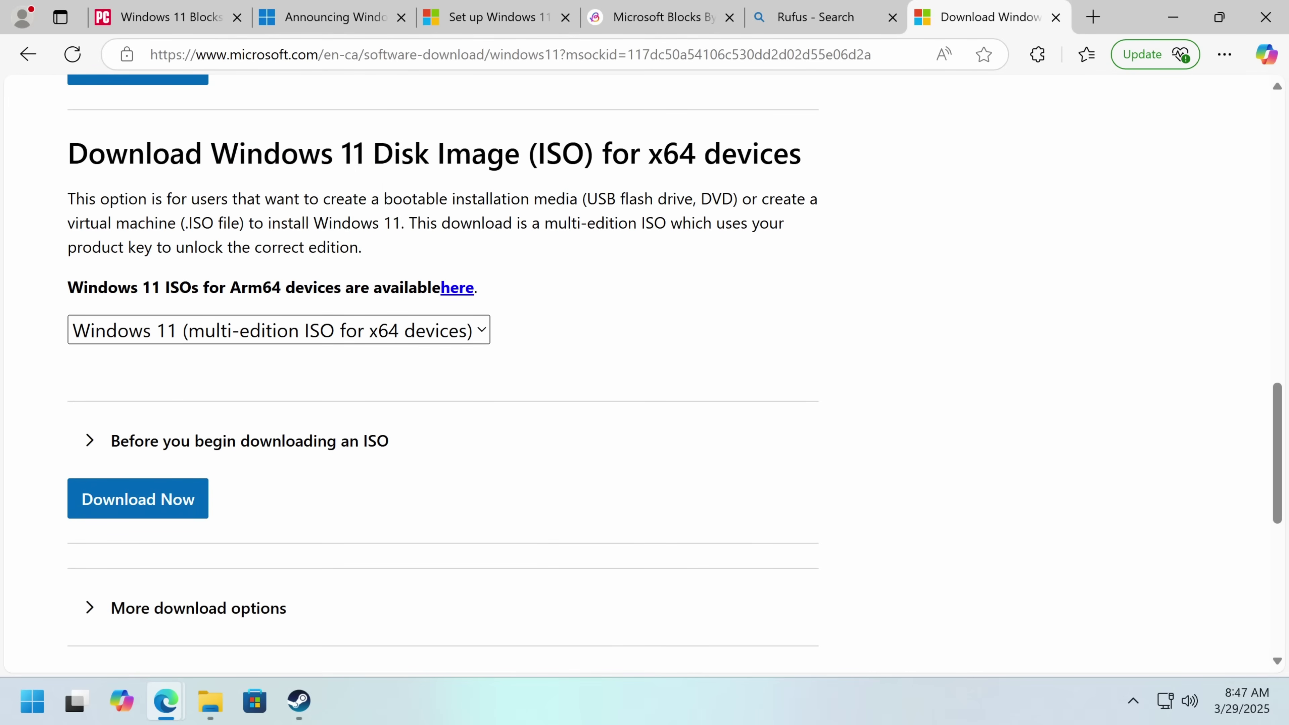
scroll(317, 276, "up", 10)
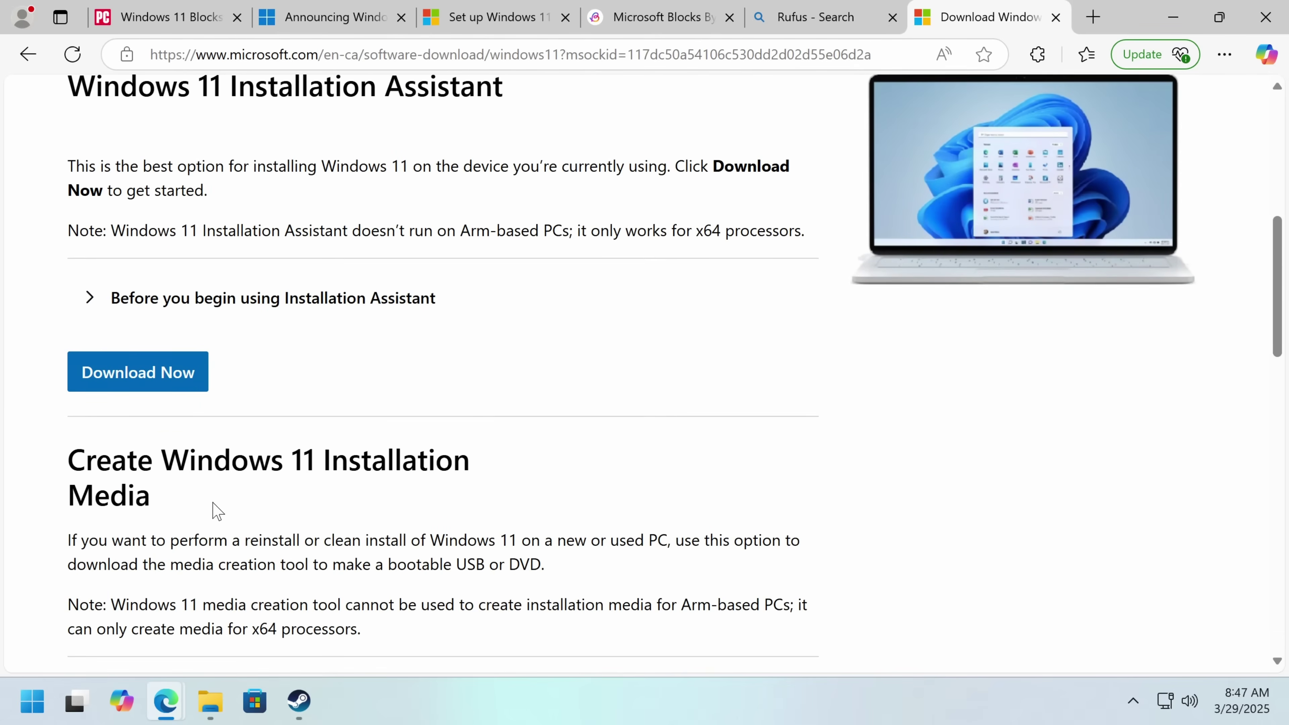
scroll(294, 488, "down", 4)
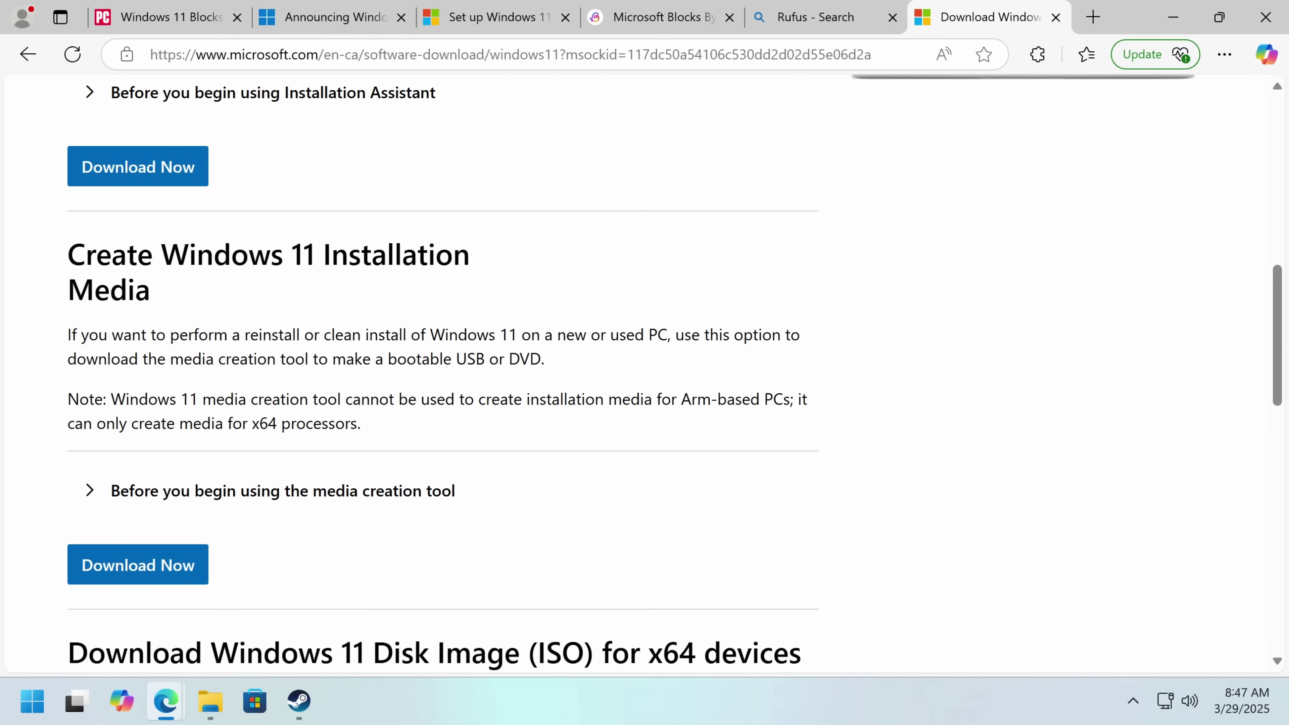
scroll(374, 397, "down", 10)
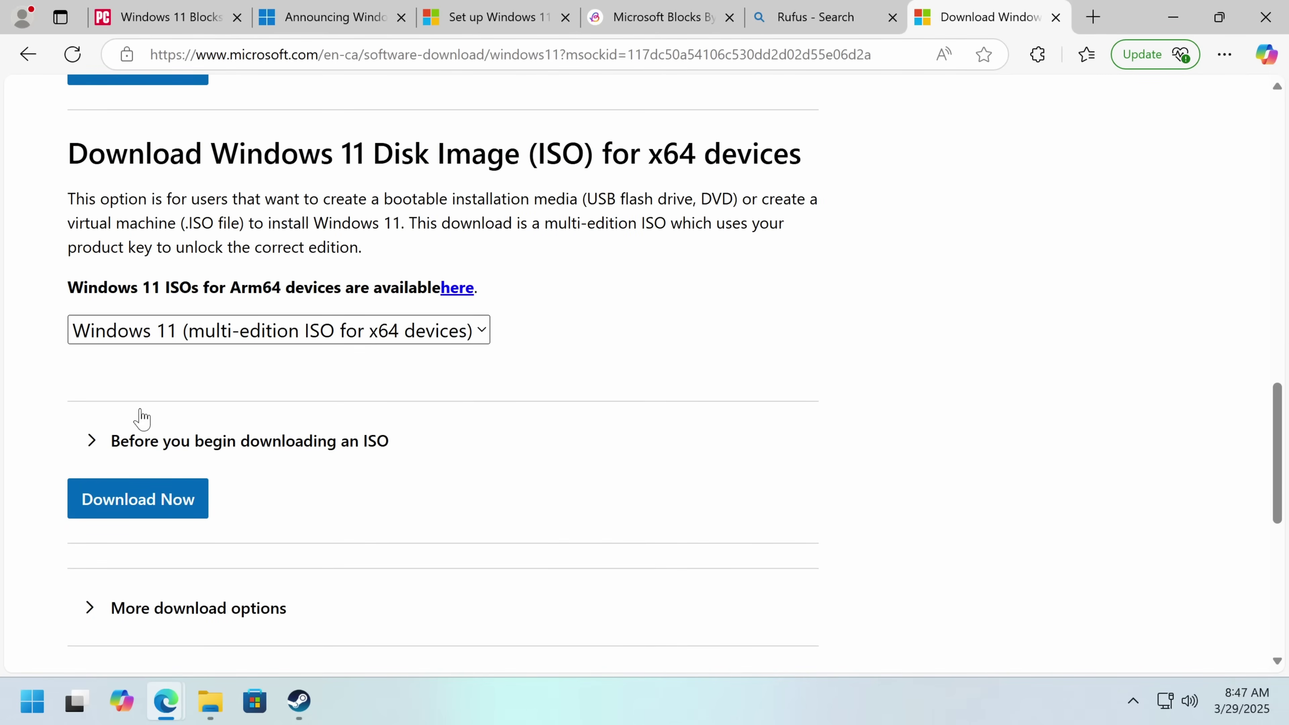
Step: Submit the ISO selection and confirm English (United States) as the product language
left_click(131, 512)
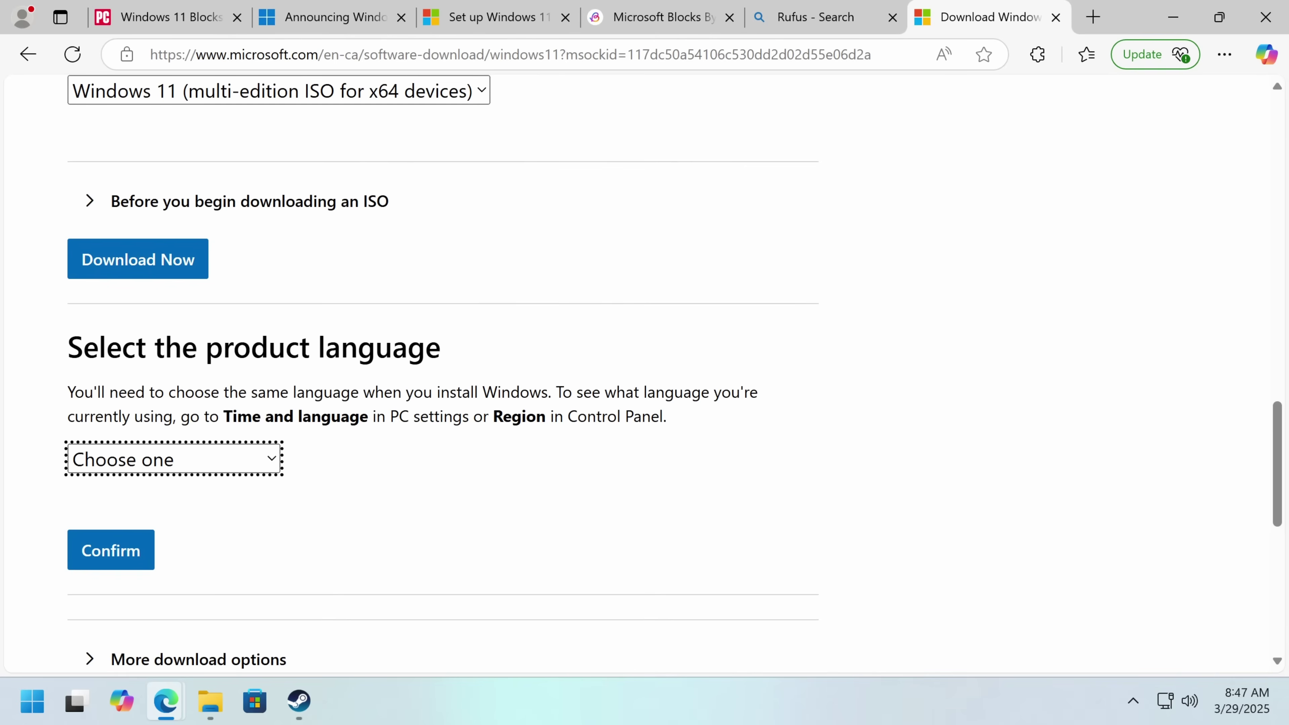
left_click(239, 460)
scroll(231, 325, "down", 1)
left_click(181, 321)
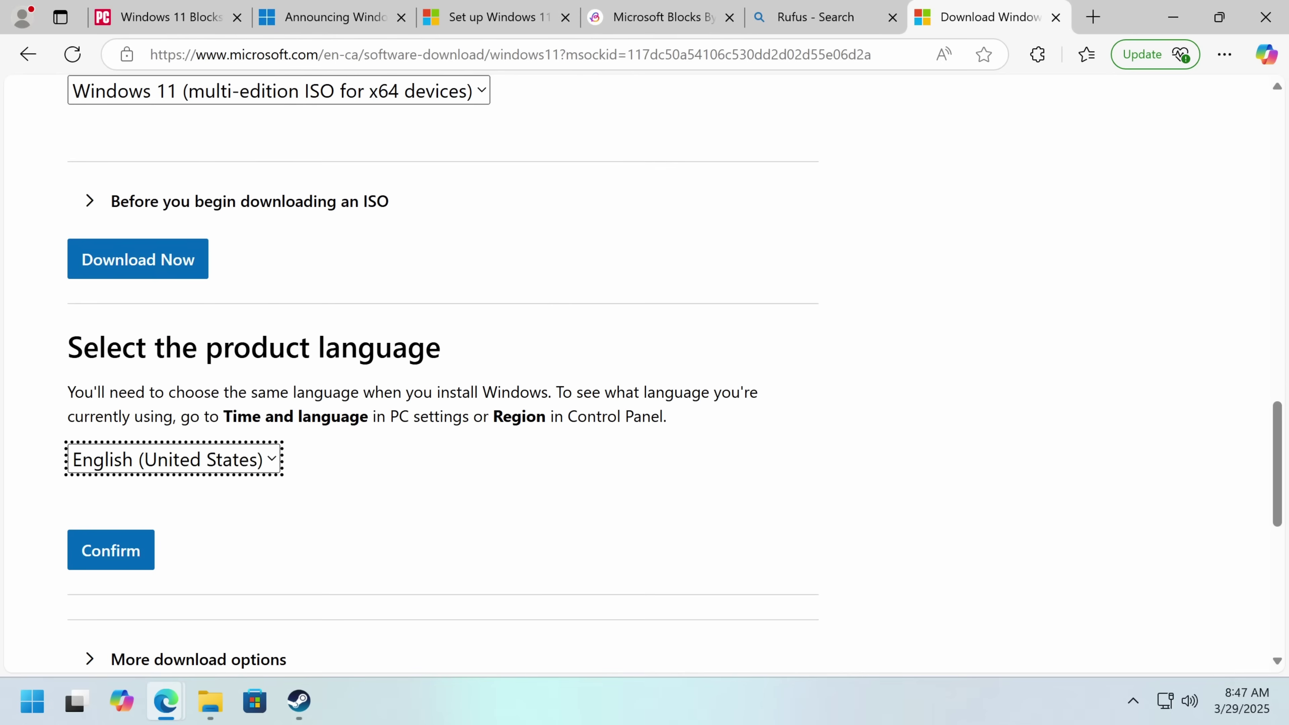
scroll(124, 483, "down", 2)
left_click(124, 455)
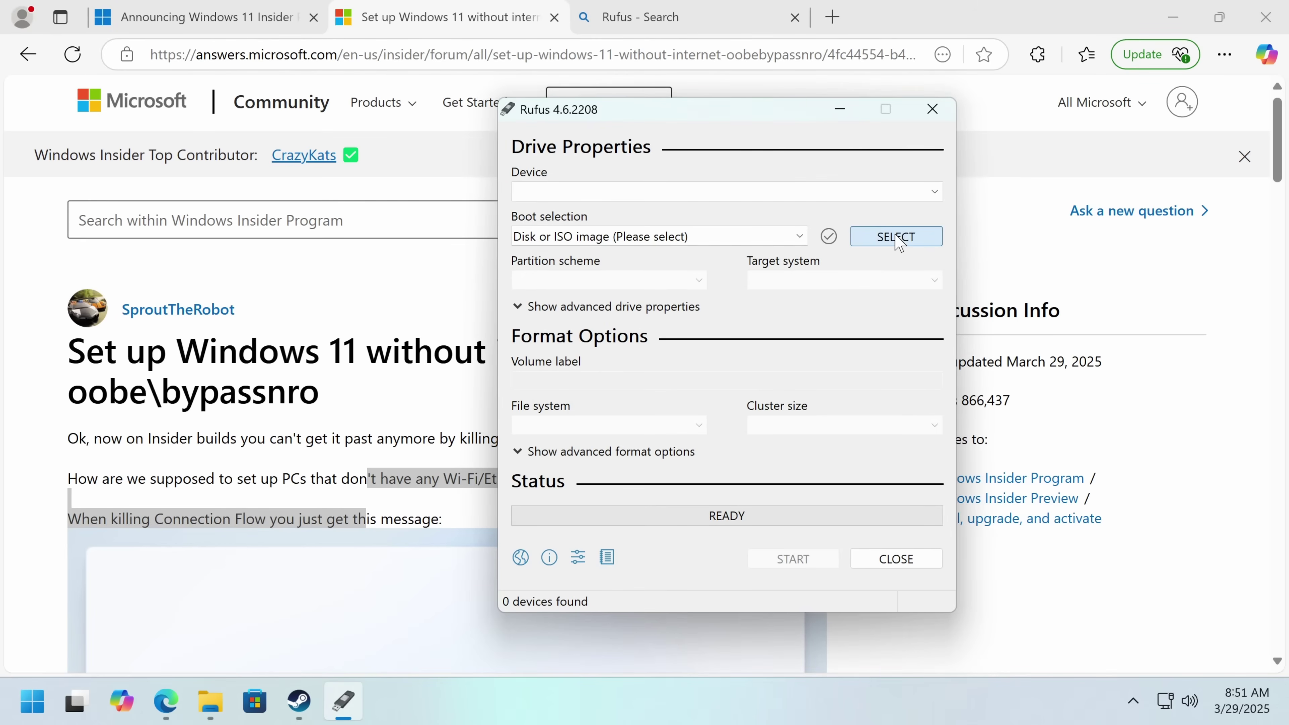
Step: In Rufus, load Win11_24H2_English_x64.iso as the boot image and expand the advanced format options
left_click(895, 236)
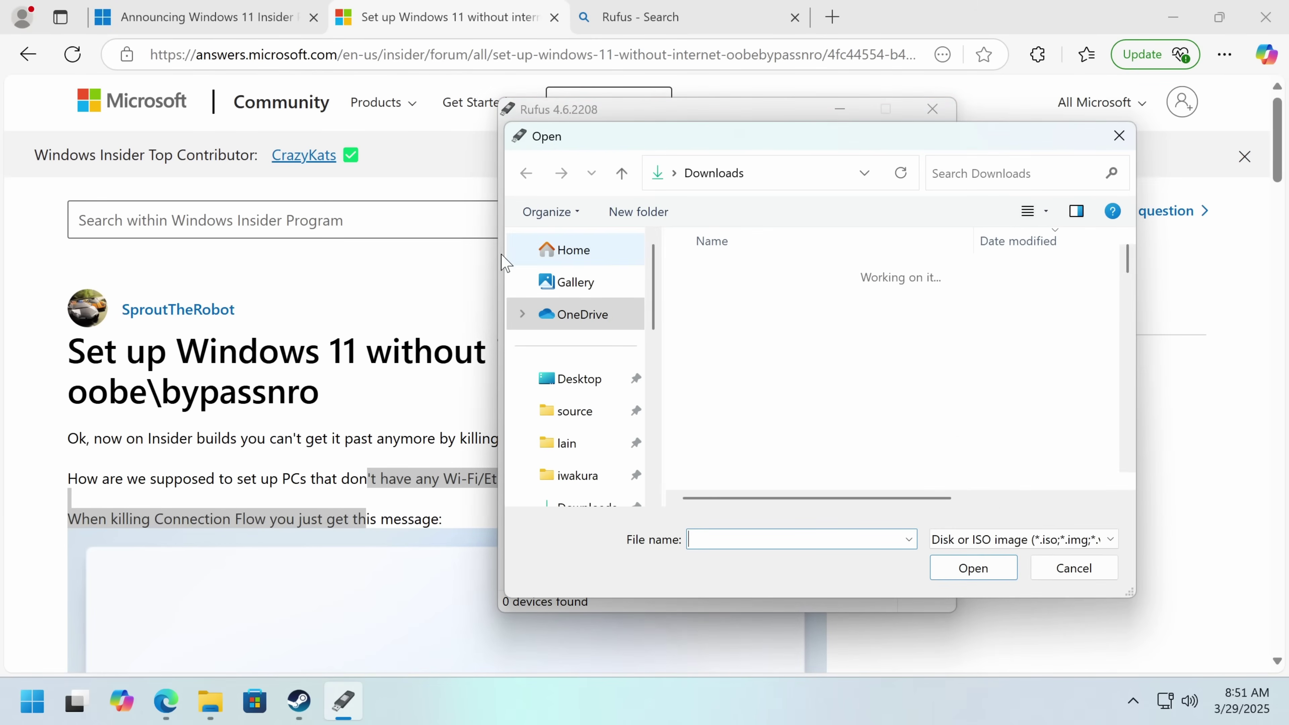
double_click(711, 268)
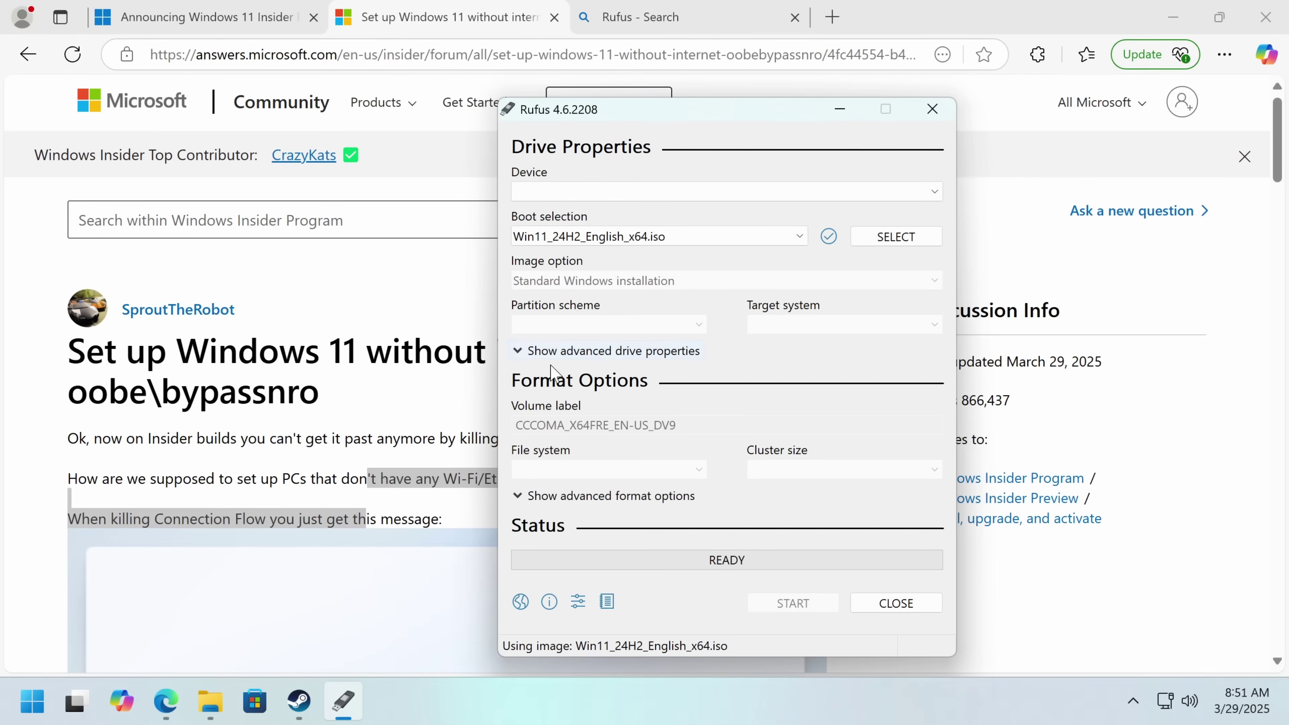
left_click(518, 496)
mouse_move(76, 702)
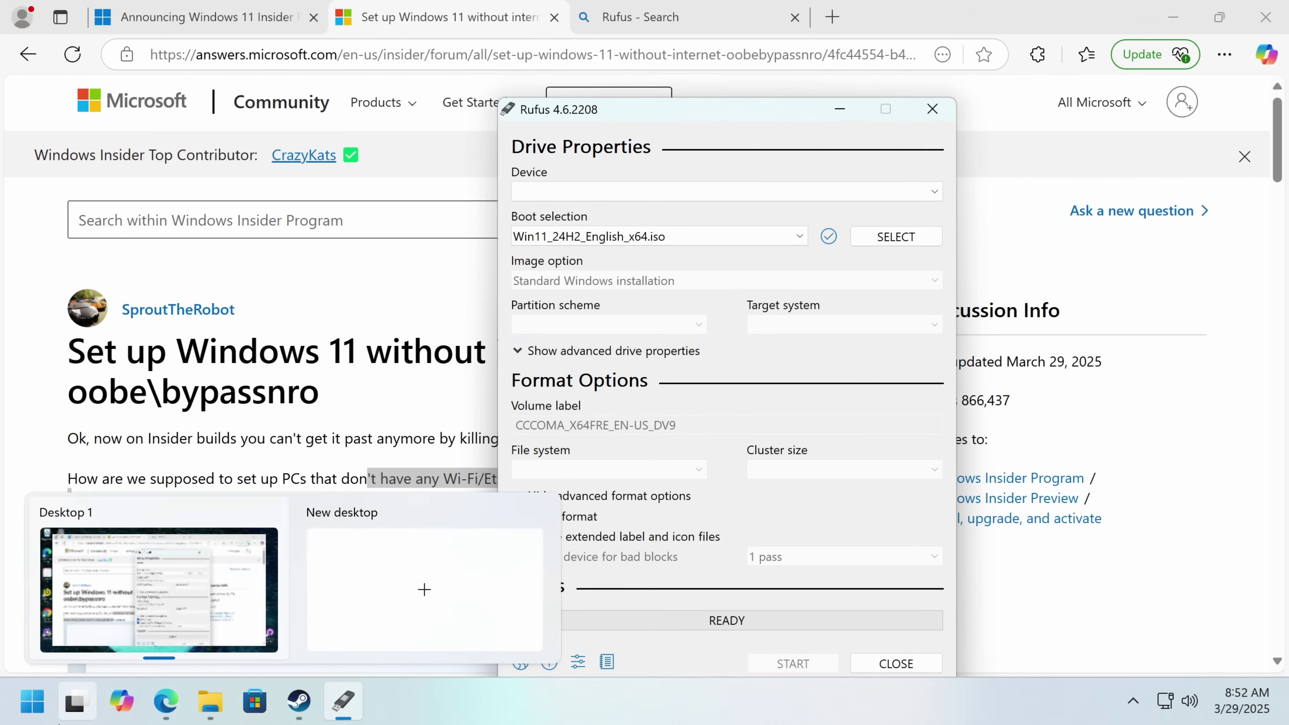
Step: Start creating the USB drive and enable local account creation, disabled data collection and disabled BitLocker encryption for the installation
left_click(792, 663)
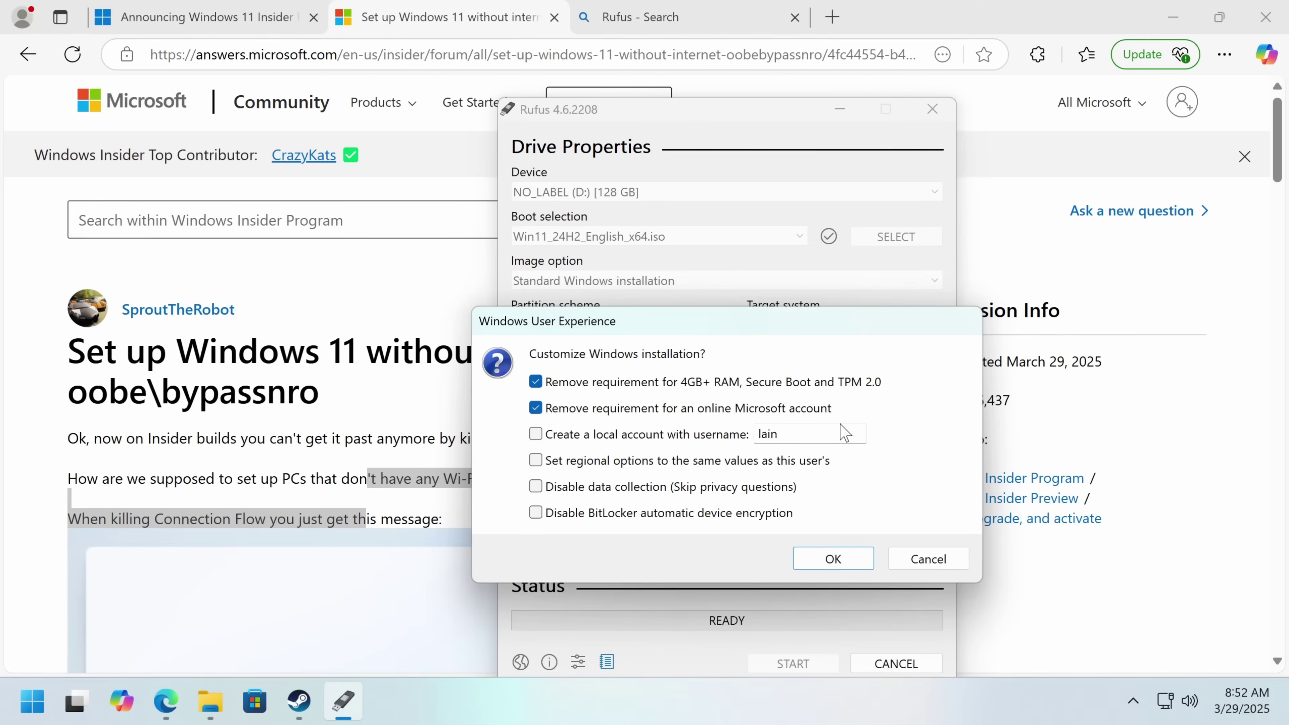
left_click(597, 439)
left_click(662, 463)
left_click(663, 463)
left_click(614, 488)
left_click(578, 508)
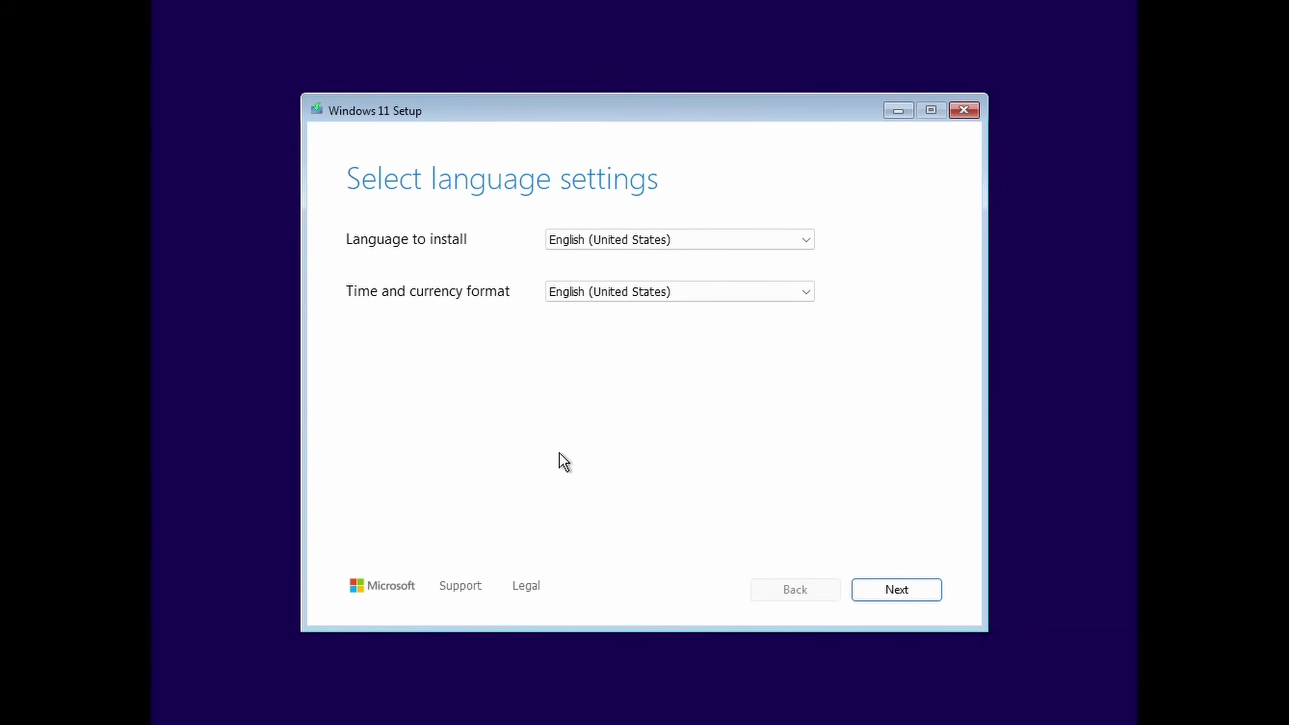
Step: Open a command prompt in Windows 11 Setup and run regedit
key("shift+F10")
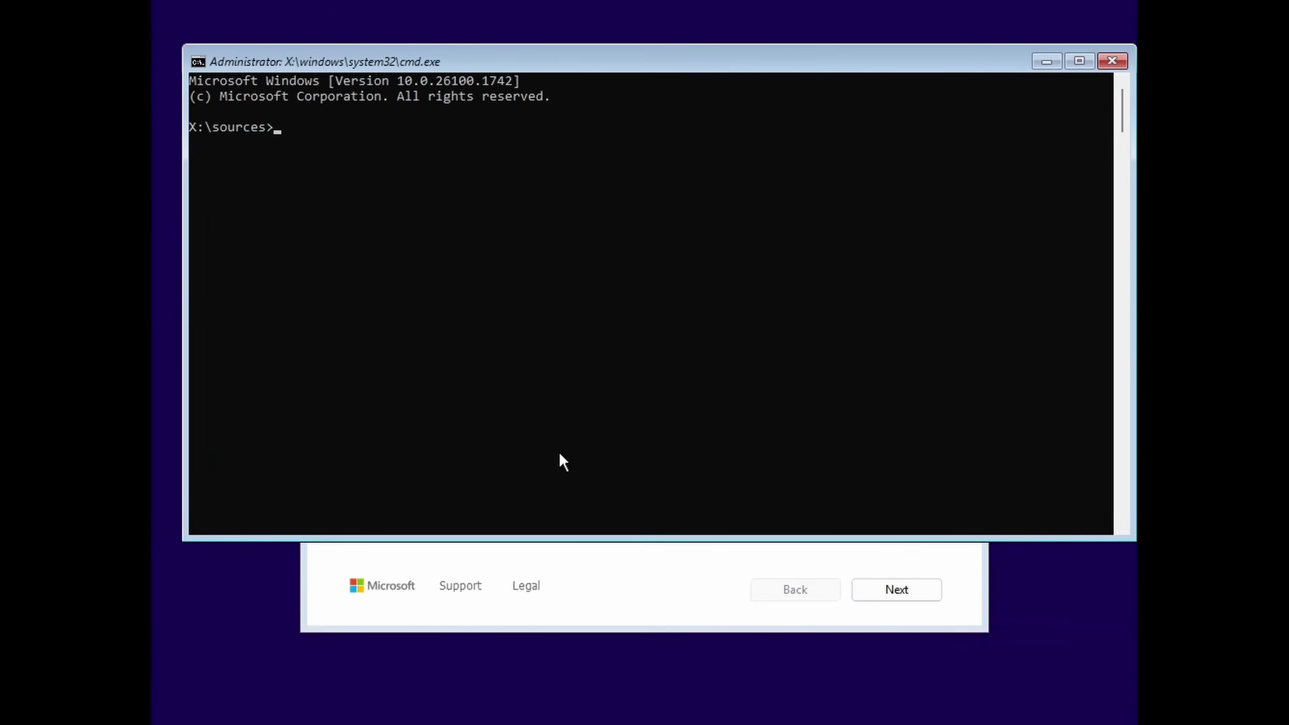
type("regedit")
key("Return")
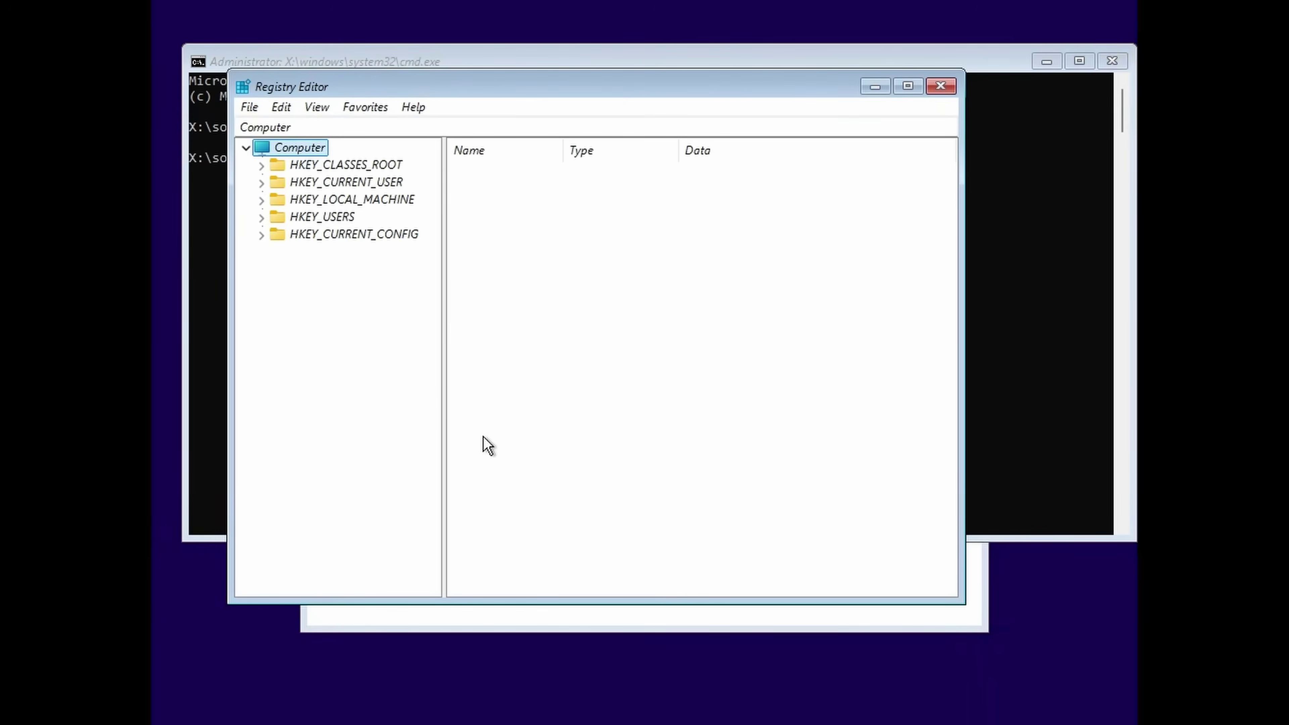
Step: Create a key named LabConfig under HKEY_LOCAL_MACHINE\SYSTEM\Setup
left_click(262, 200)
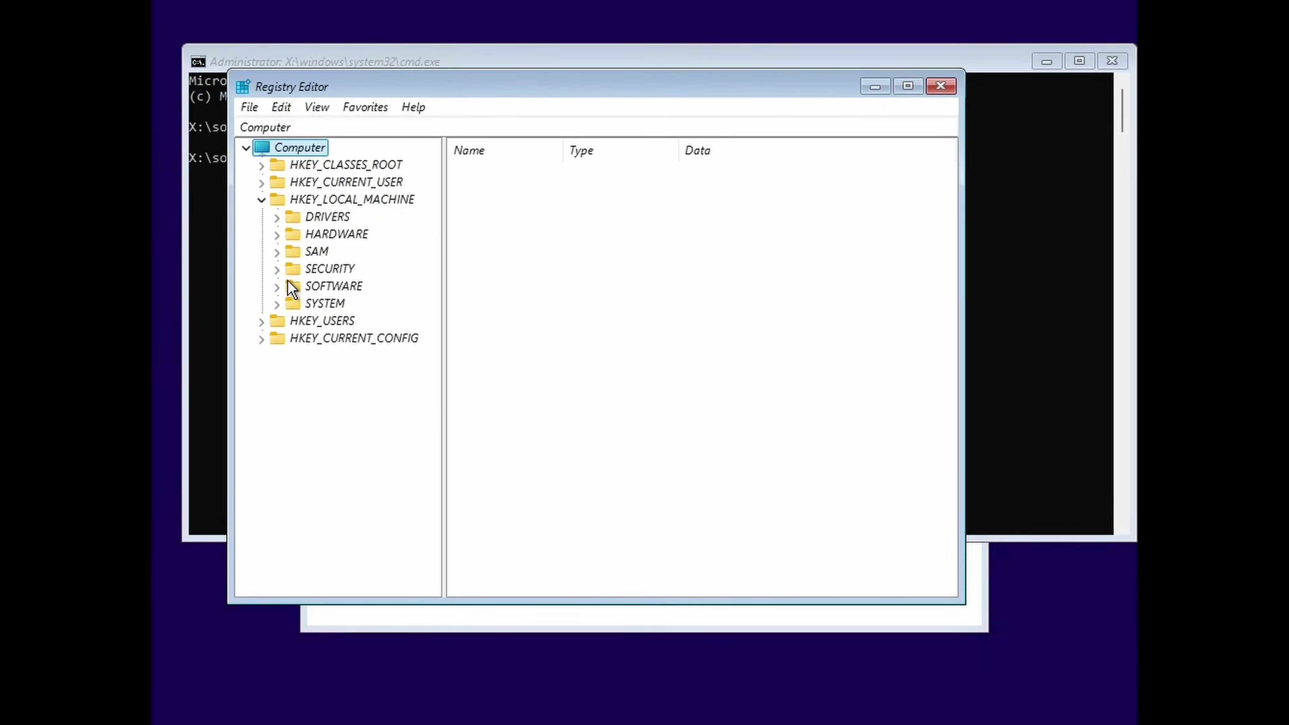
left_click(277, 304)
double_click(308, 480)
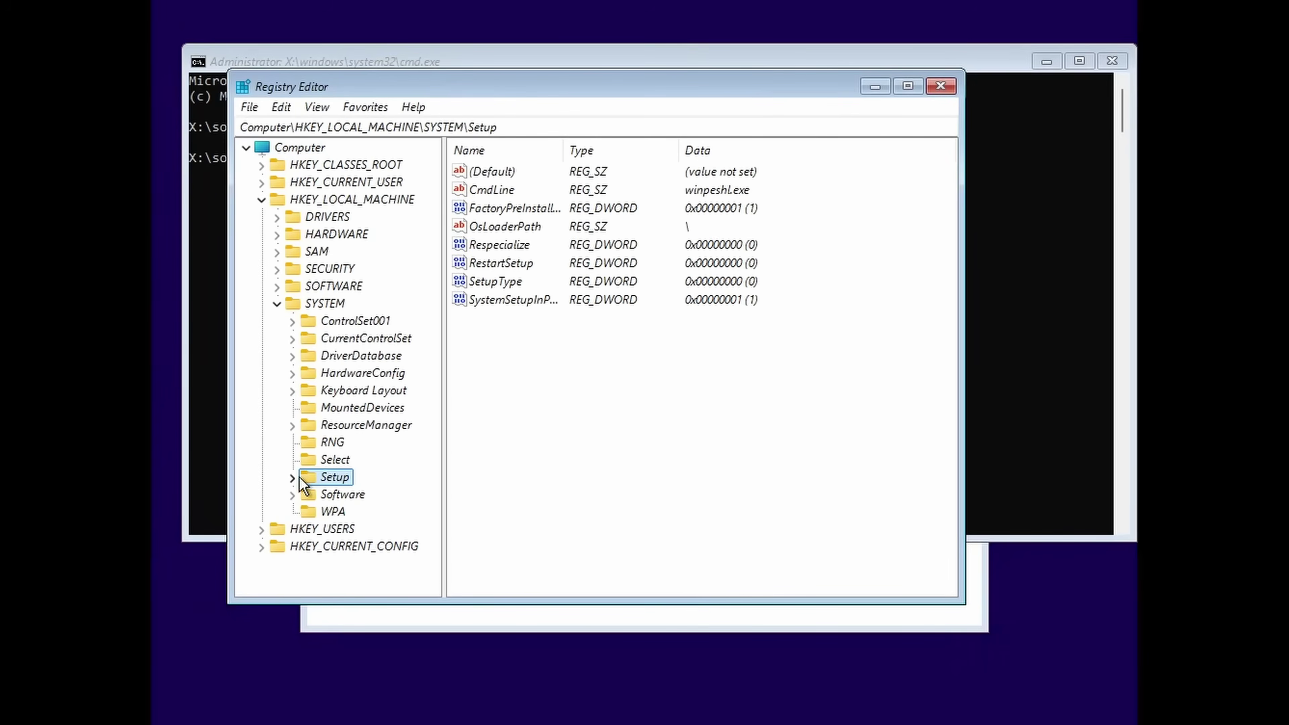
right_click(333, 475)
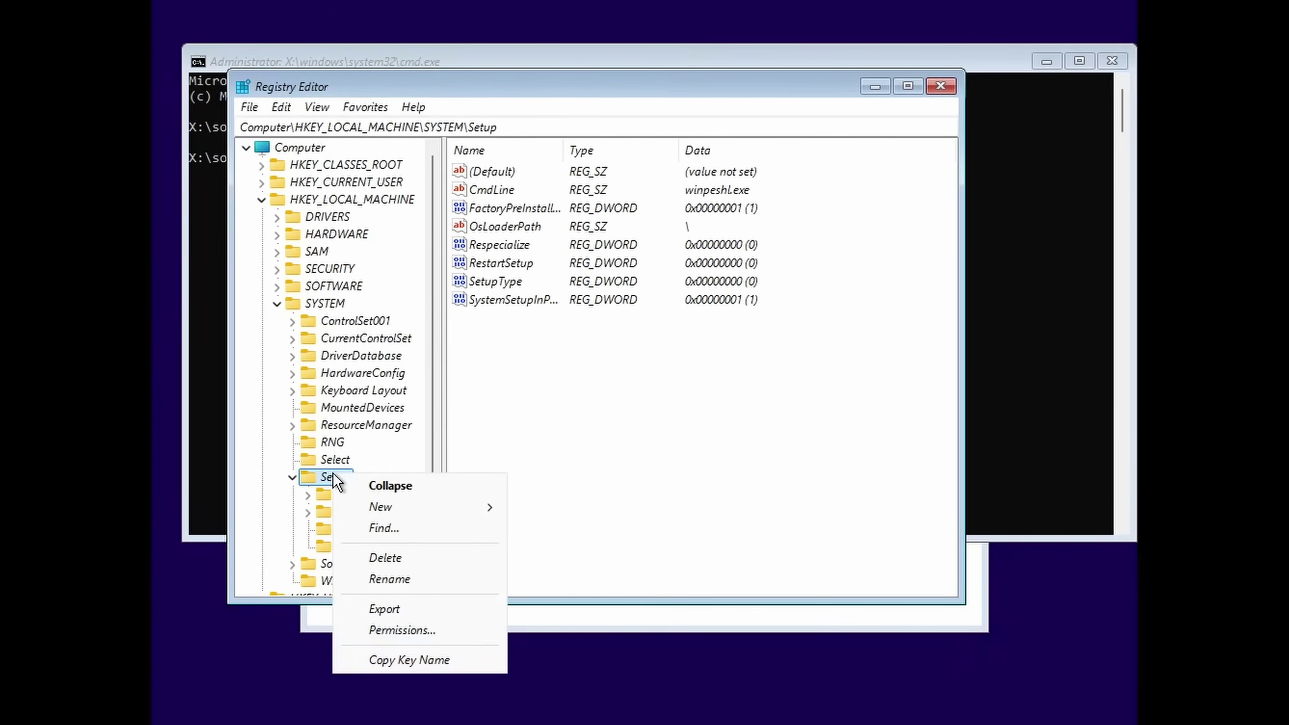
mouse_move(406, 507)
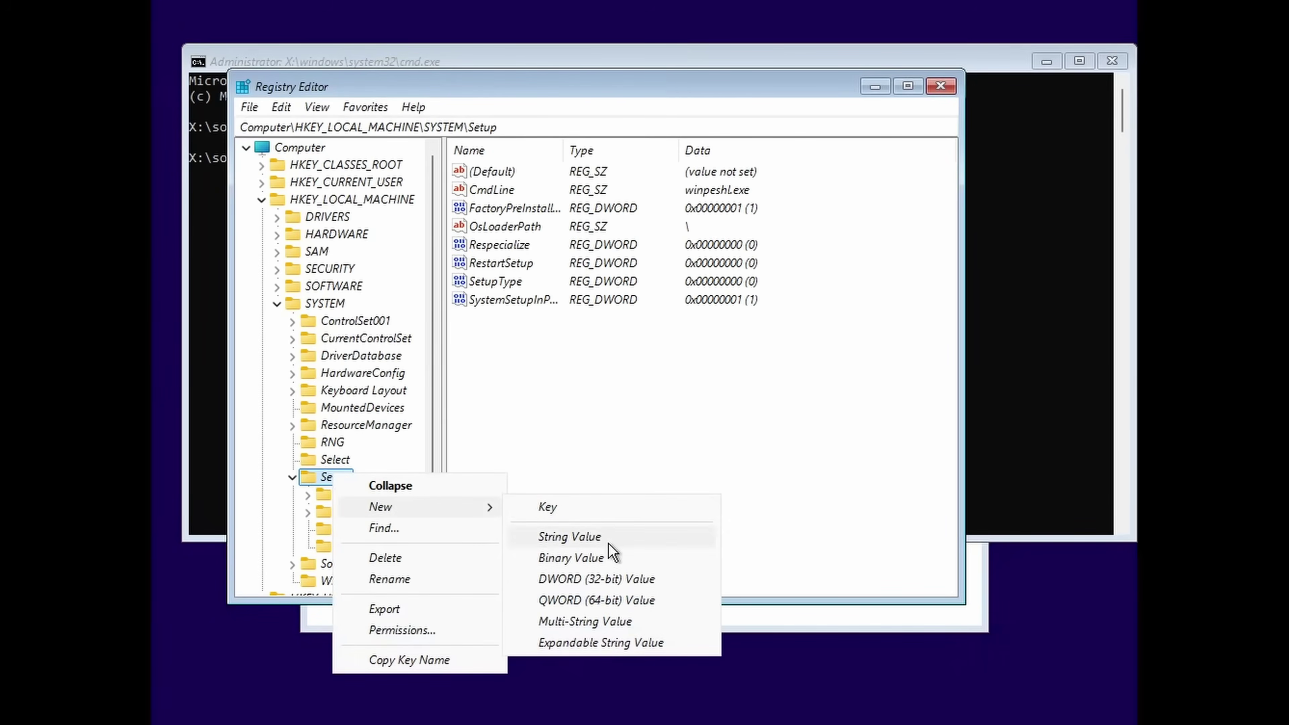
left_click(586, 509)
type("L")
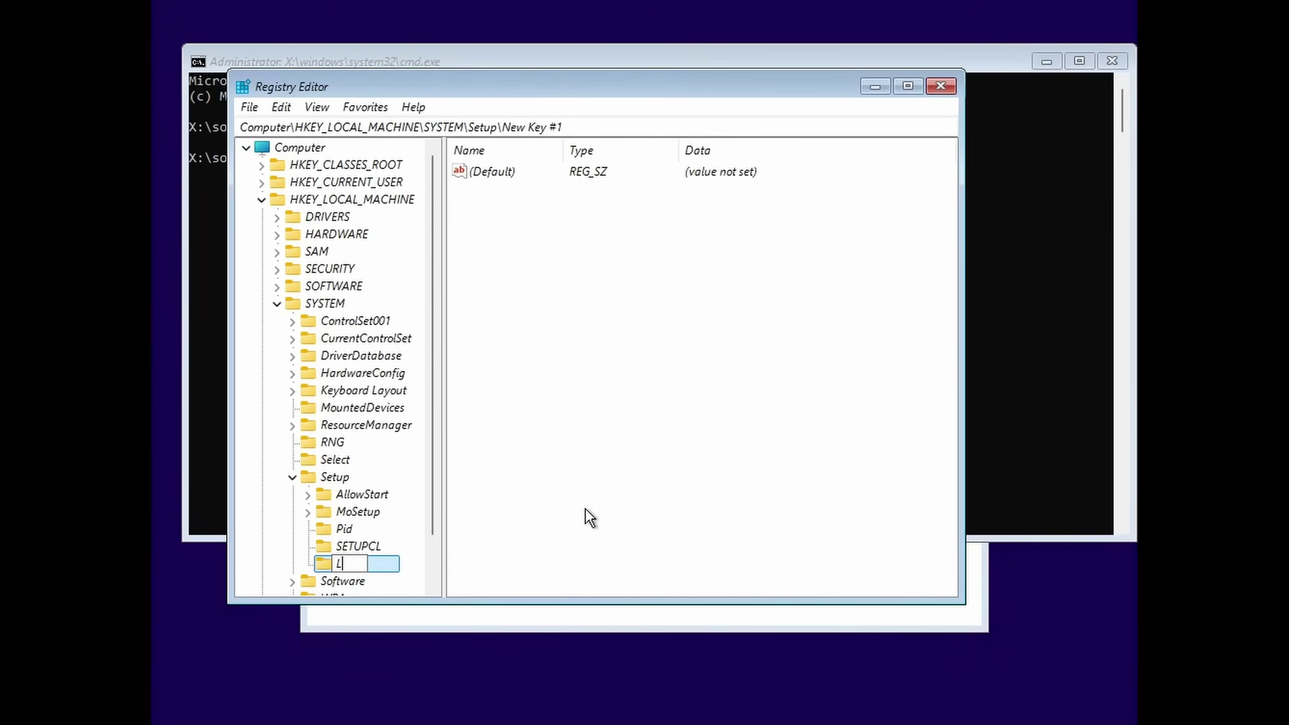
type("abConfig")
key("Return")
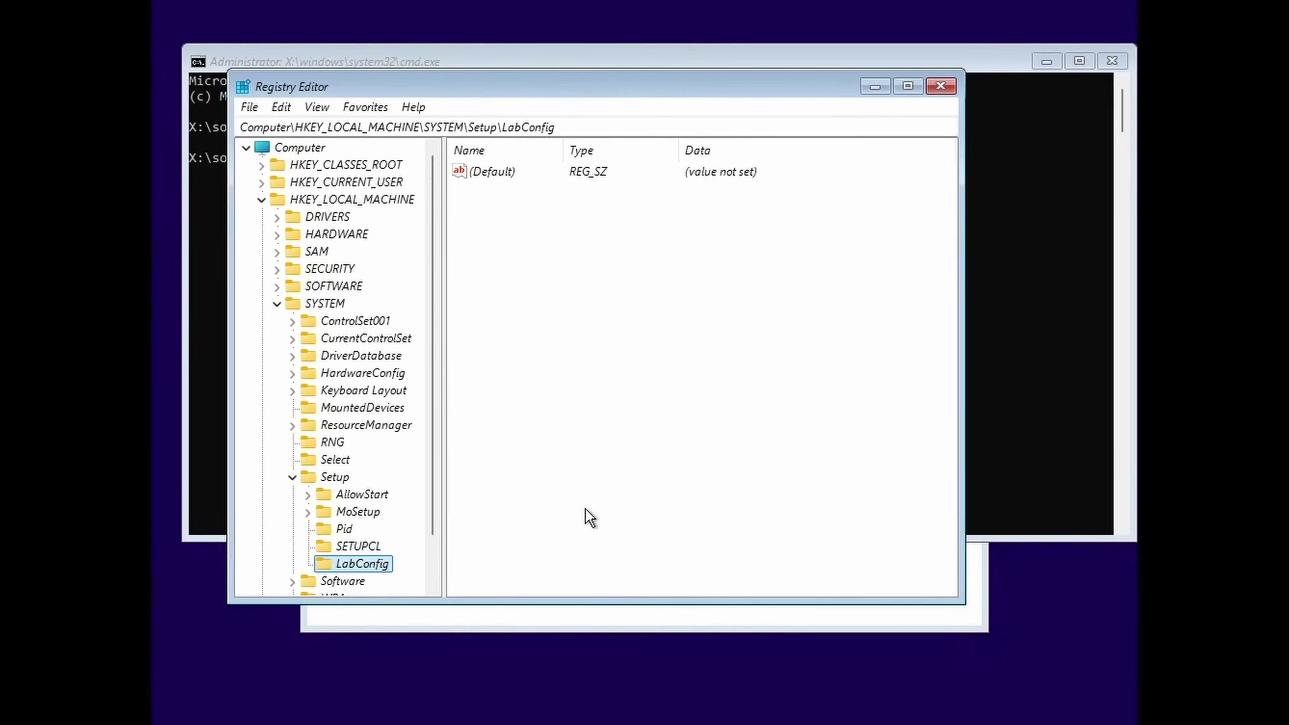
Step: Add a DWORD (32-bit) value named BypassTPMCheck to the LabConfig key and set its data to 1
right_click(585, 509)
mouse_move(652, 528)
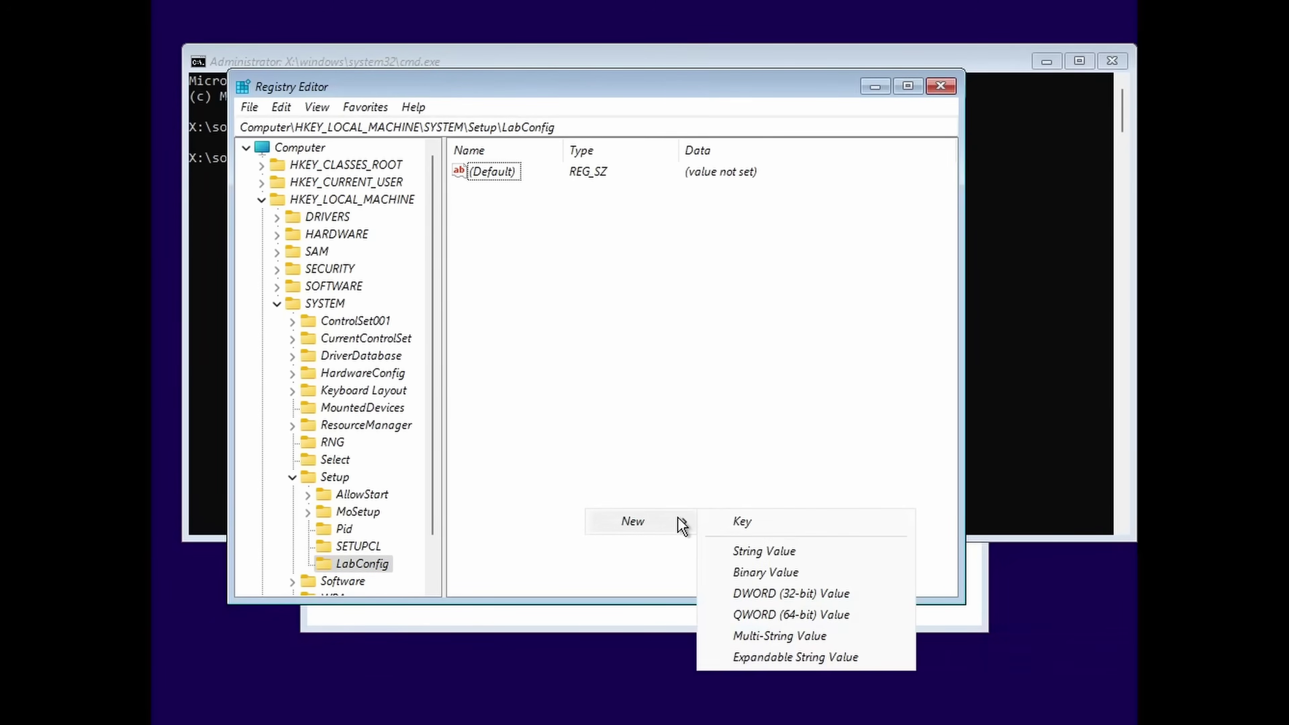
left_click(789, 593)
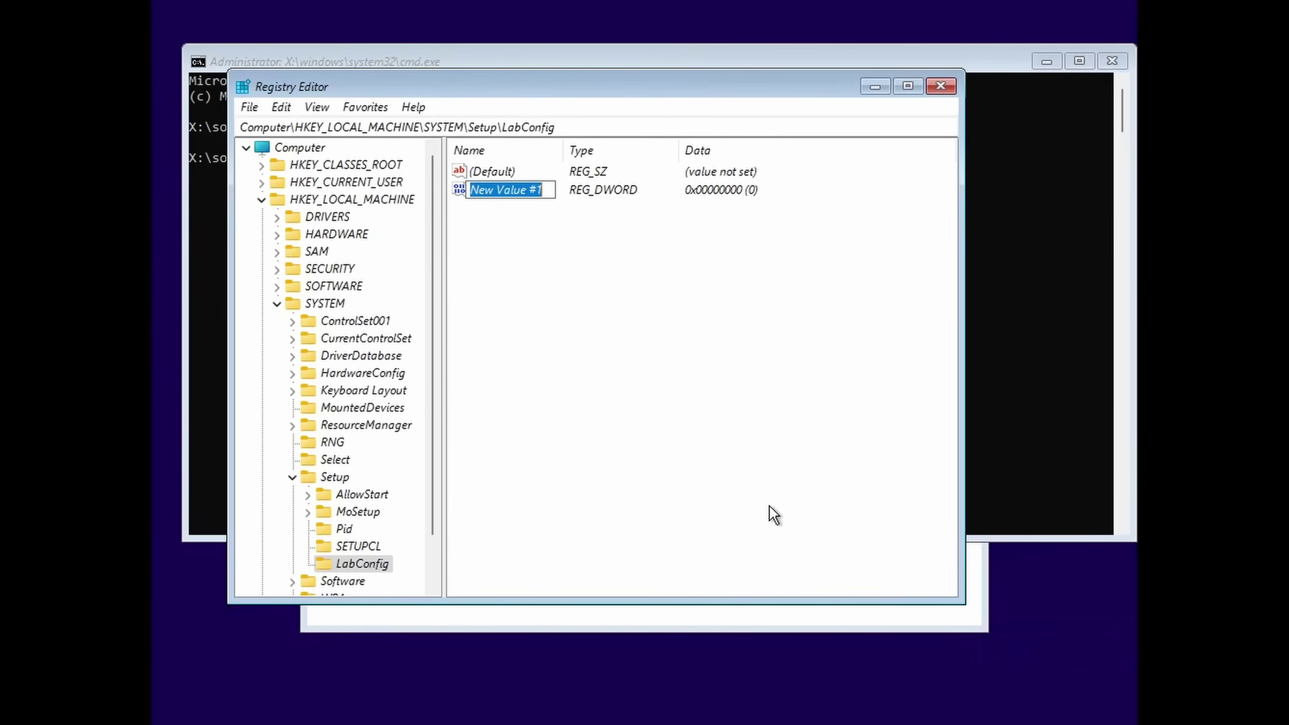
type("BypassTP")
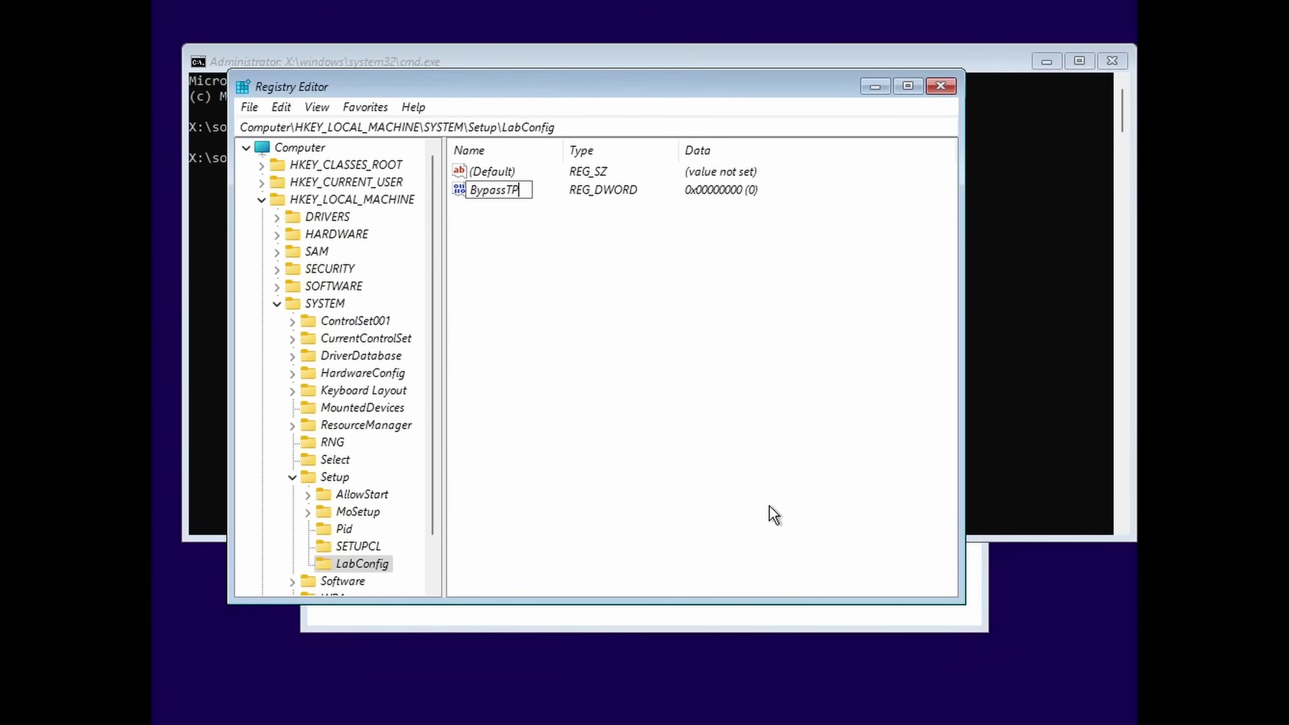
type("MCheck")
key("Return")
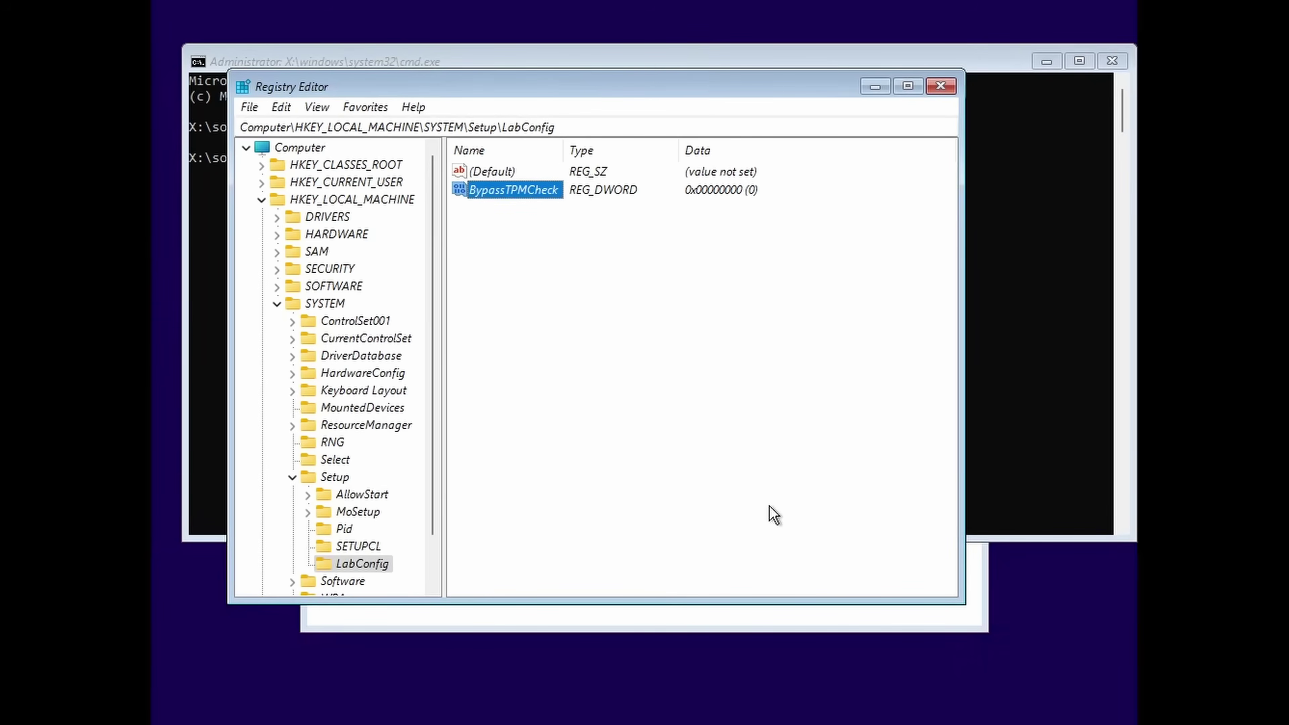
double_click(549, 192)
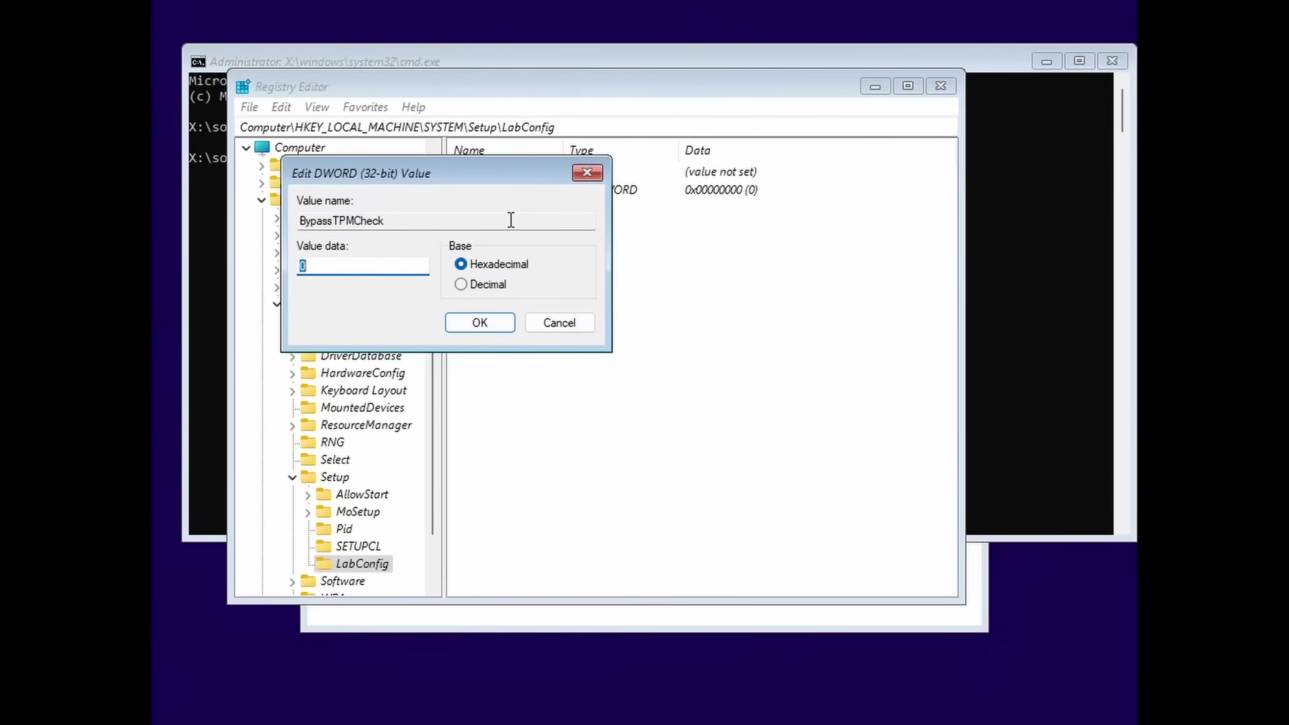
type("1")
left_click(475, 322)
Step: Add a DWORD (32-bit) value named BypassCPUCheck to the LabConfig key and set its data to 1
right_click(554, 299)
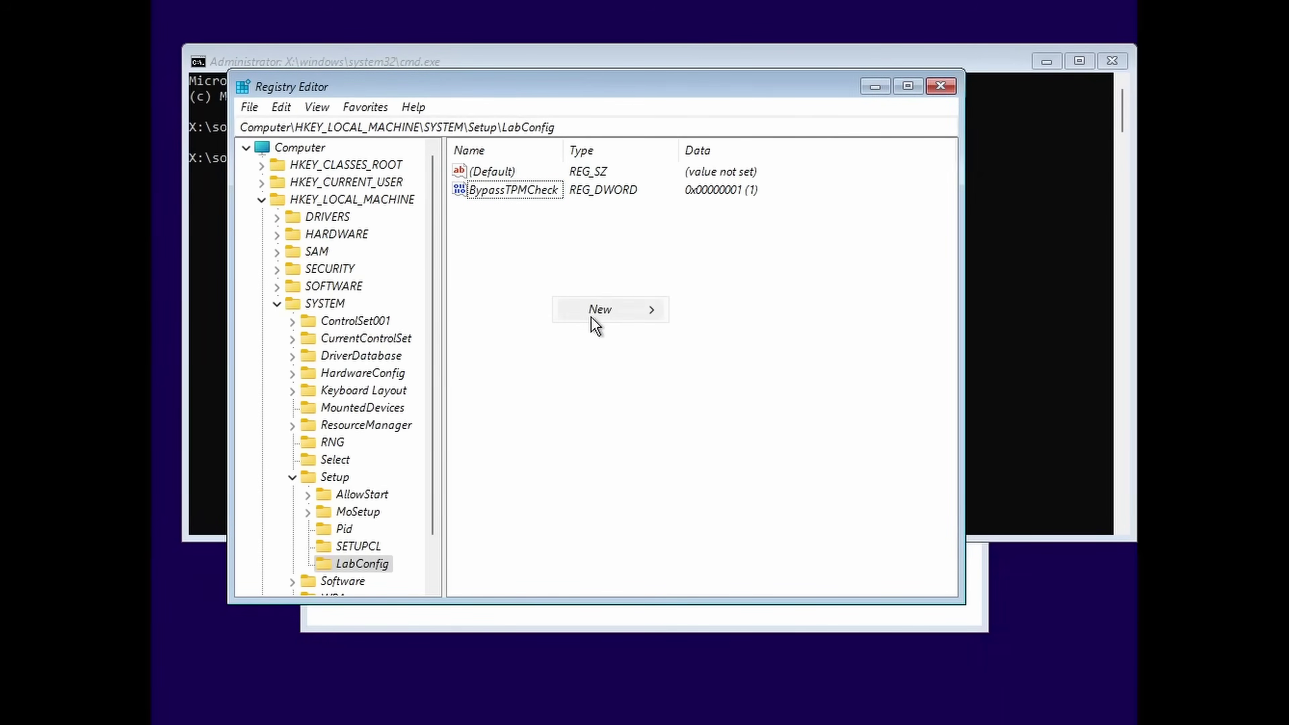
mouse_move(629, 310)
left_click(741, 379)
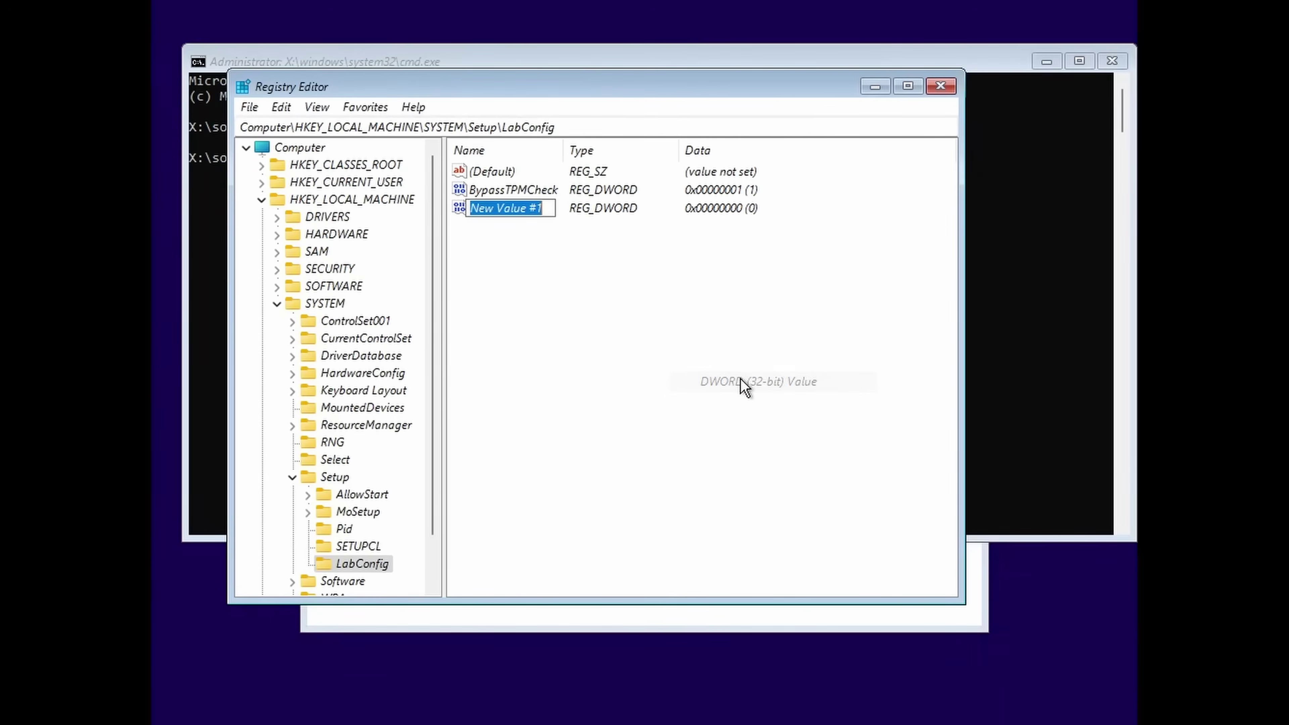
type("BypassCPUCheck")
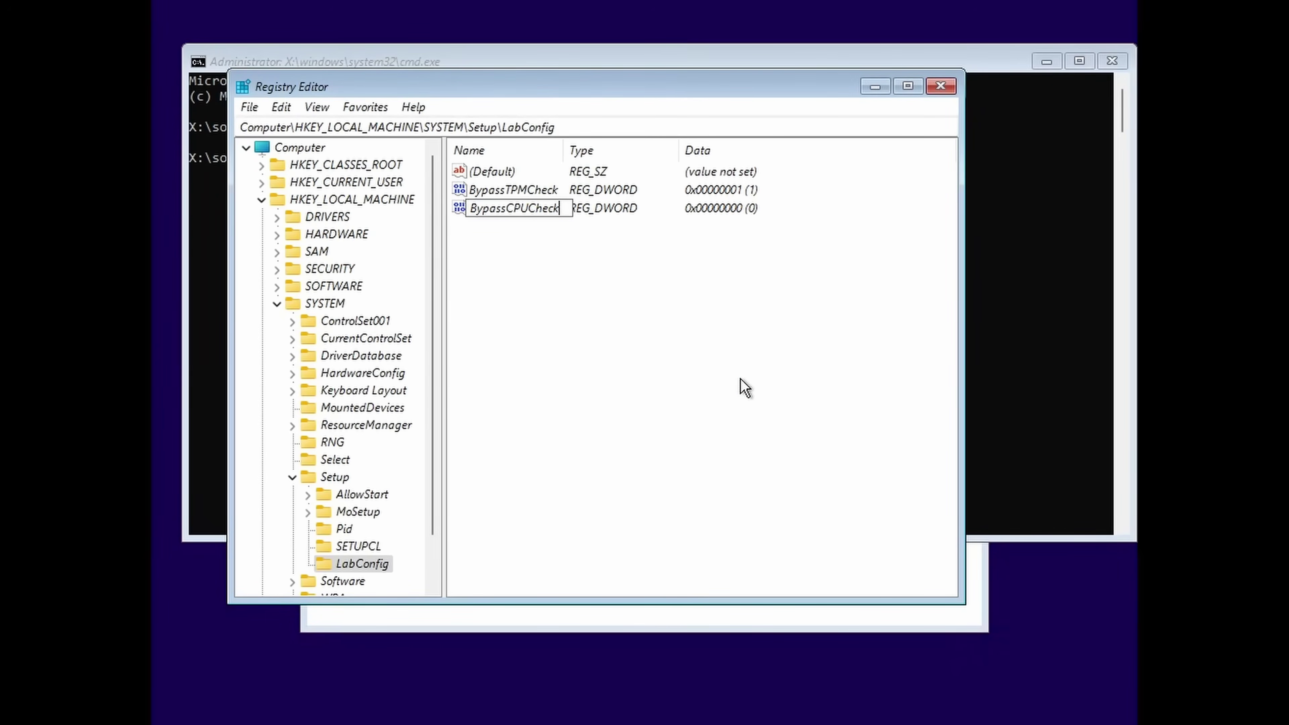
key("Return")
key("Return")
type("1")
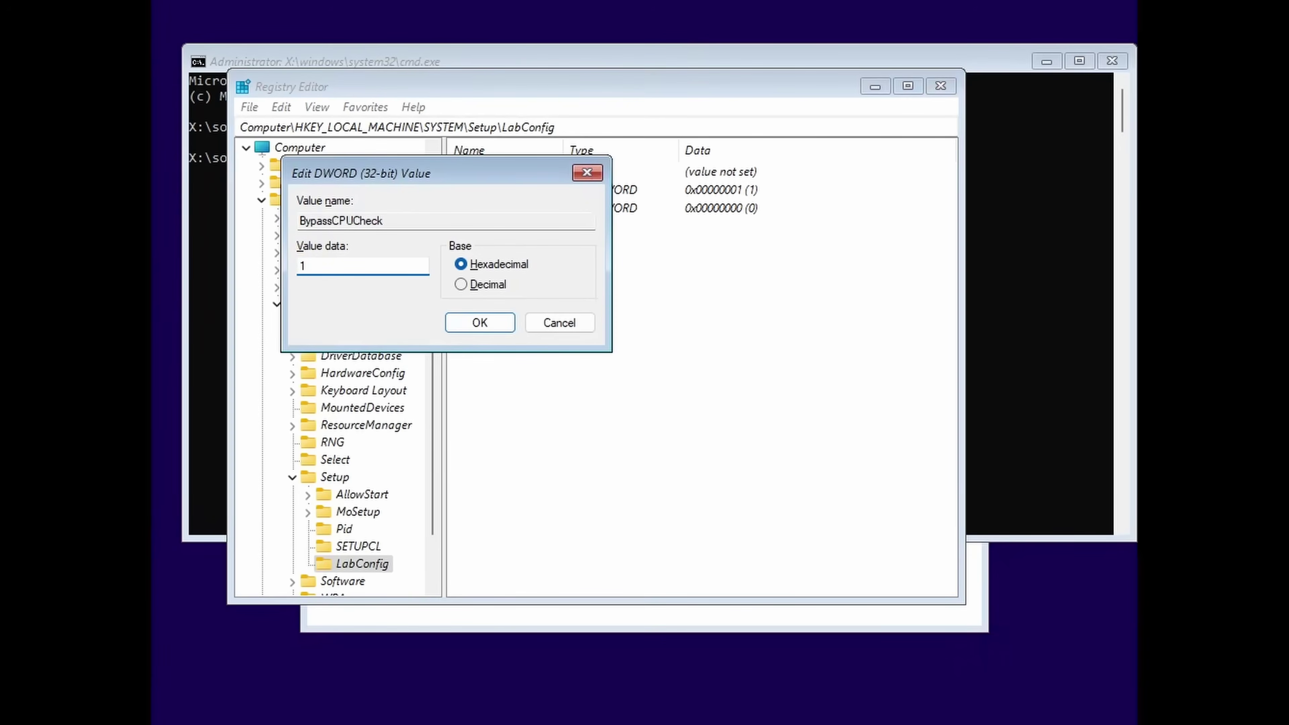
key("Return")
Step: Add a DWORD value named BypassRAMCheck with data 1 to the LabConfig key, and close Registry Editor
right_click(744, 388)
mouse_move(843, 400)
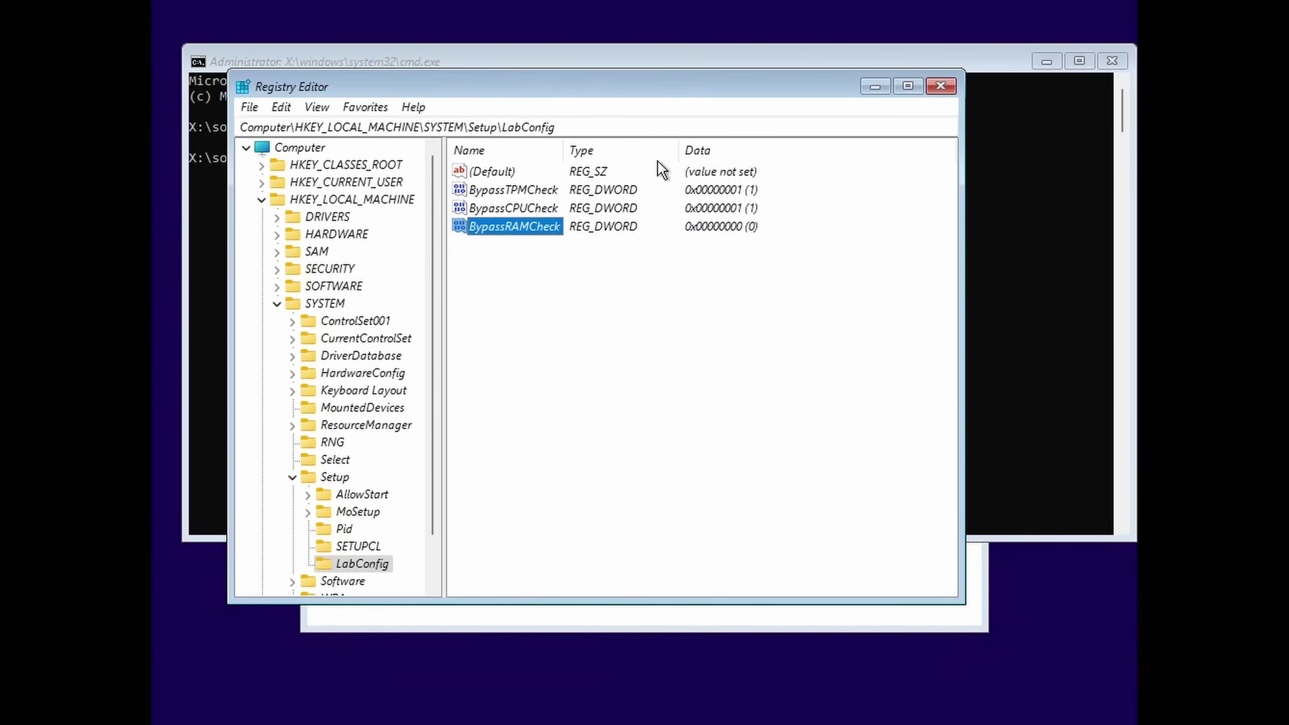
double_click(525, 224)
type("1")
key("Return")
left_click_drag(522, 99, 566, 126)
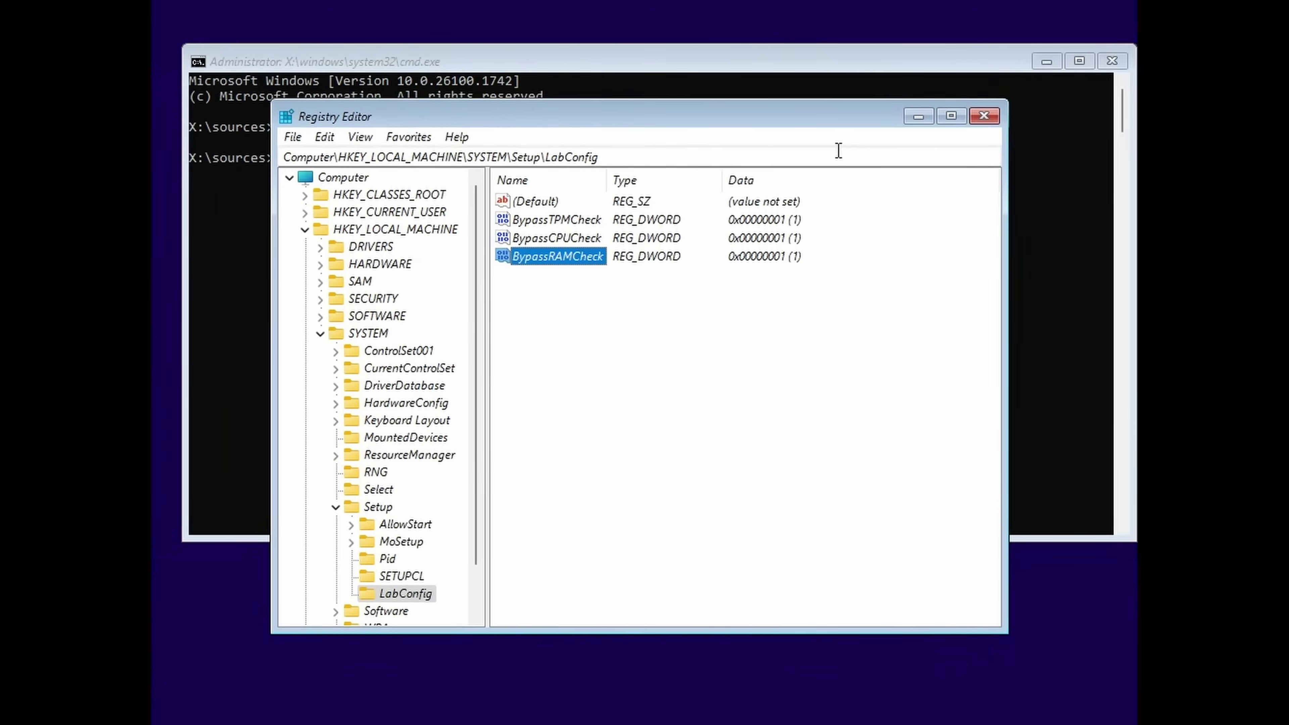
left_click(984, 117)
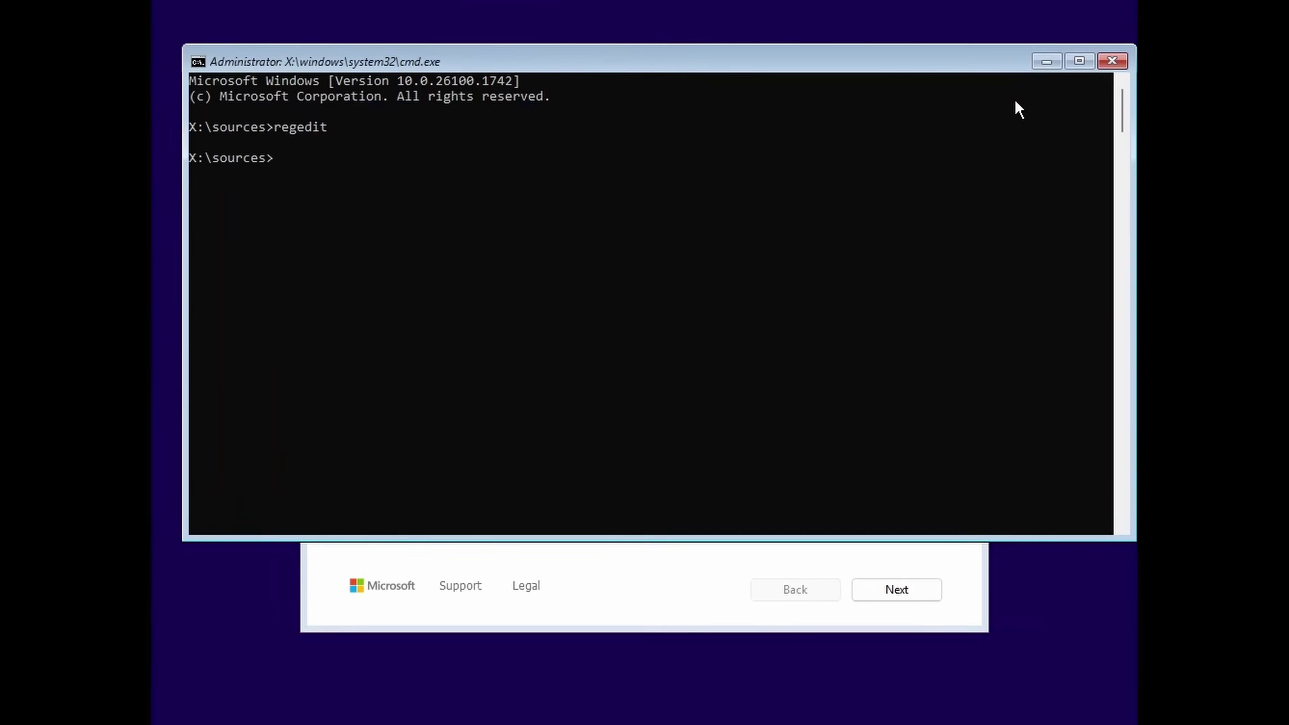
Step: Close the command prompt and continue setup with English (United States) as language and format and the US keyboard
left_click(1112, 61)
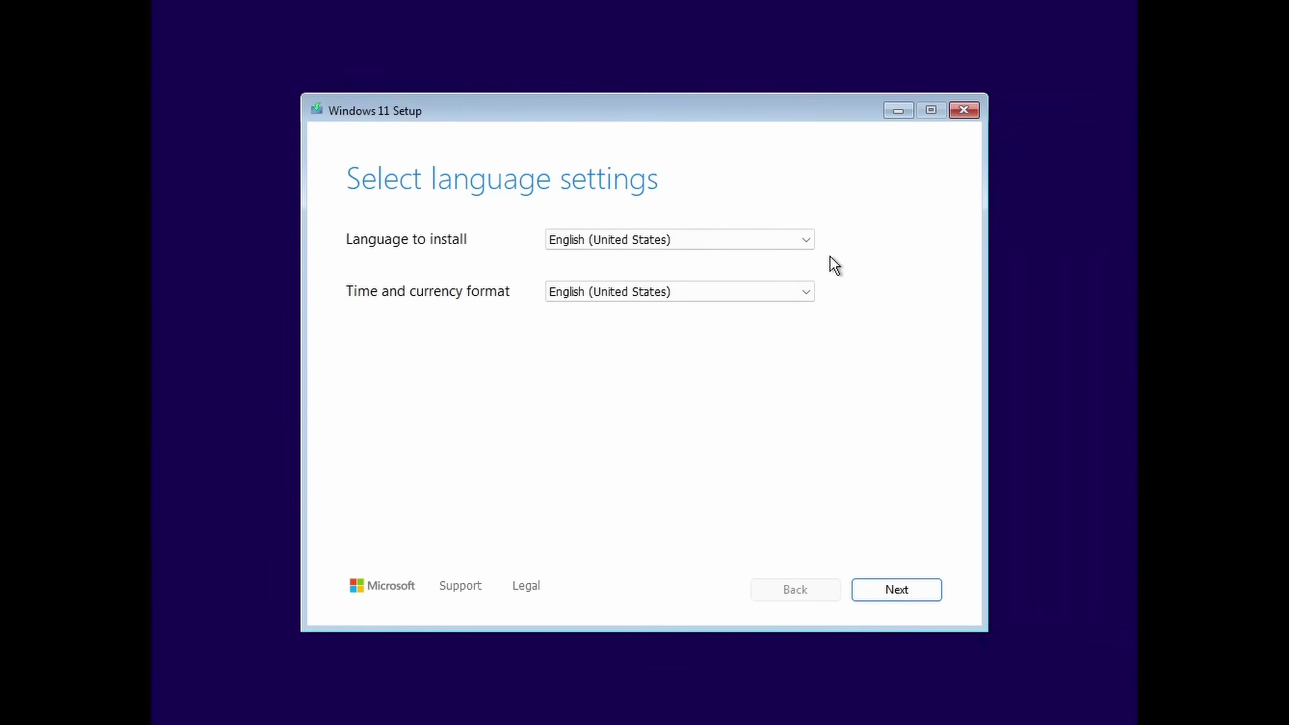
left_click(907, 590)
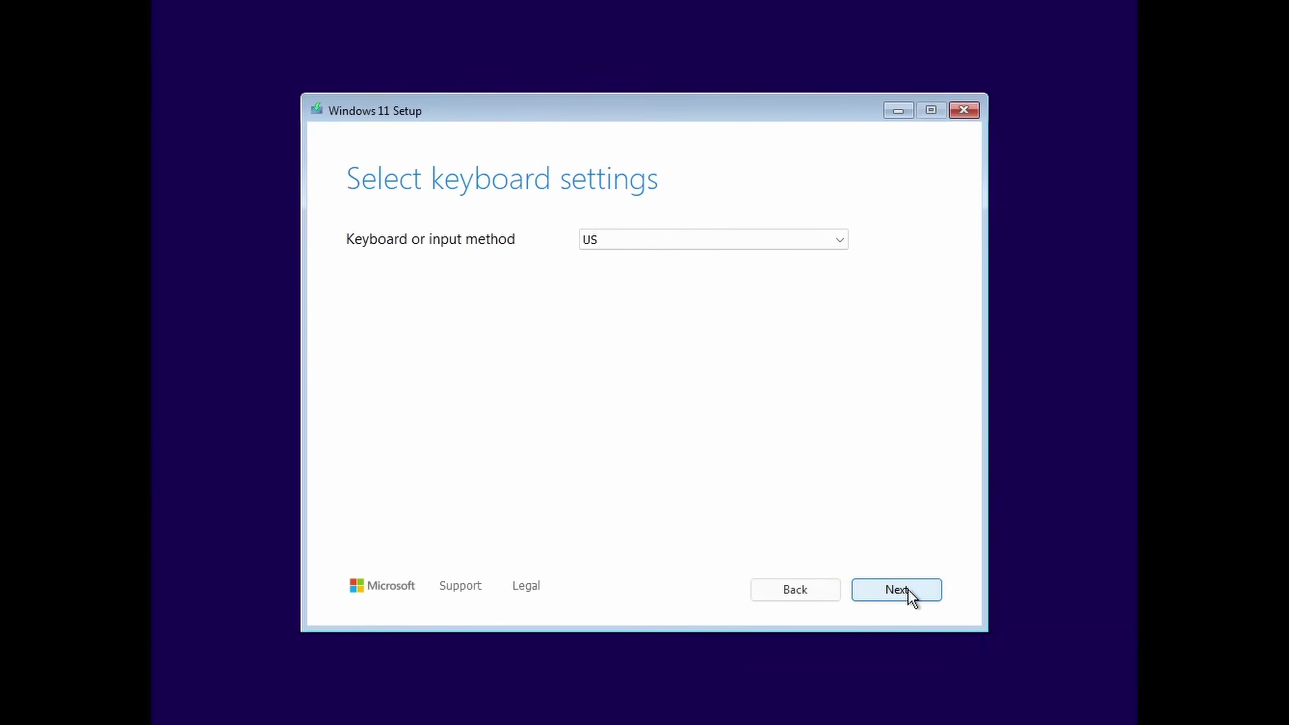
left_click(908, 591)
Step: Agree to delete everything for the Install Windows 11 option and continue without a product key
left_click(607, 337)
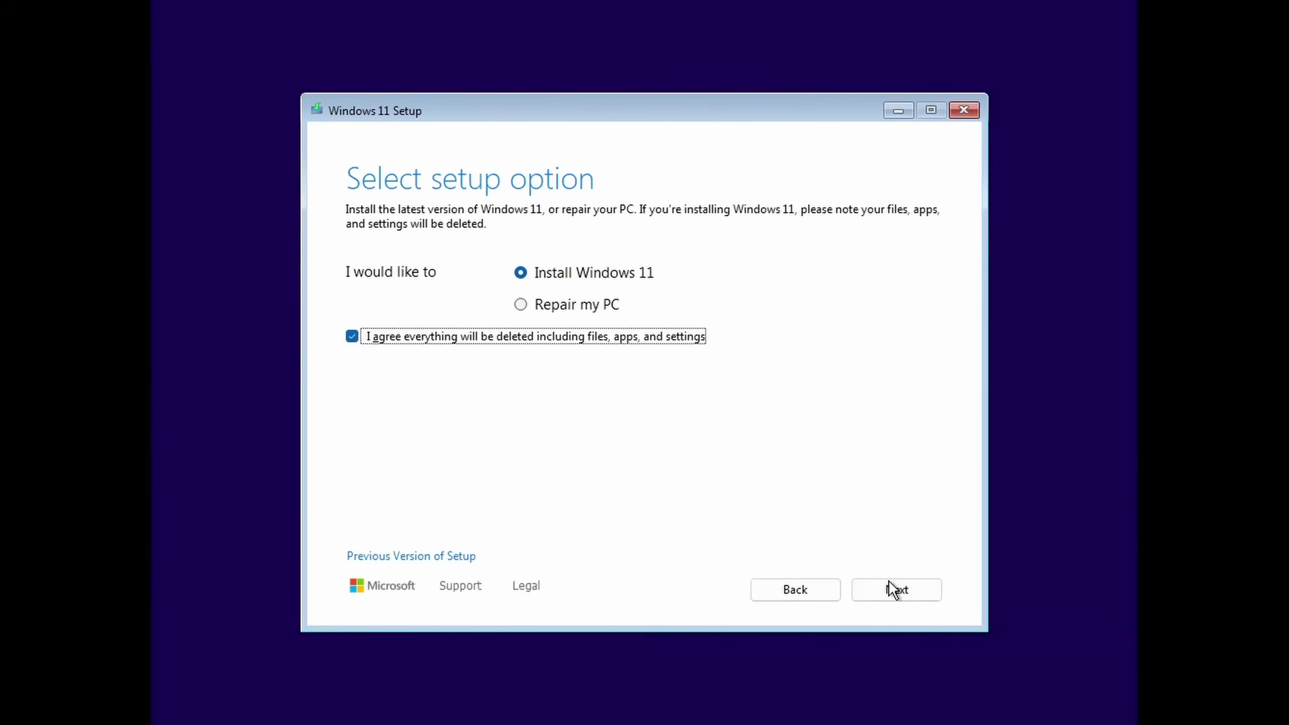
left_click(900, 590)
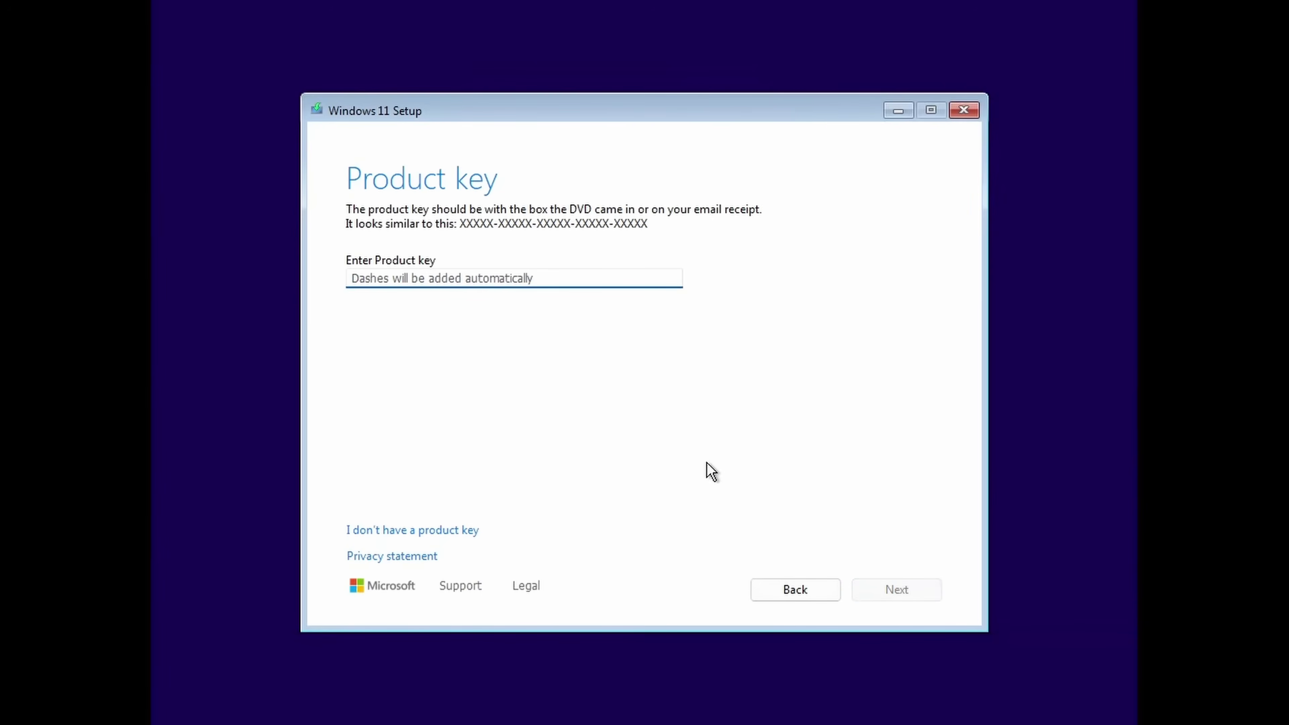
left_click(468, 534)
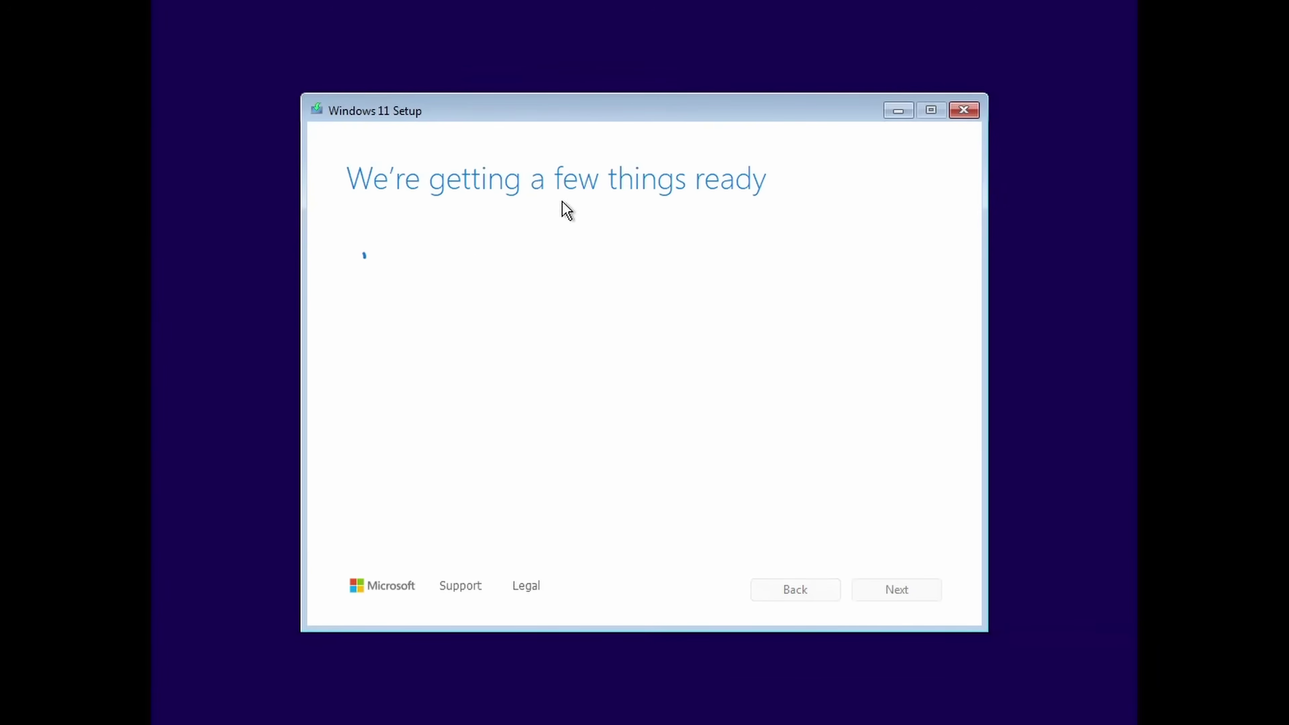
Step: Choose Windows 11 Home as the image to install and continue to the license terms
scroll(465, 328, "down", 2)
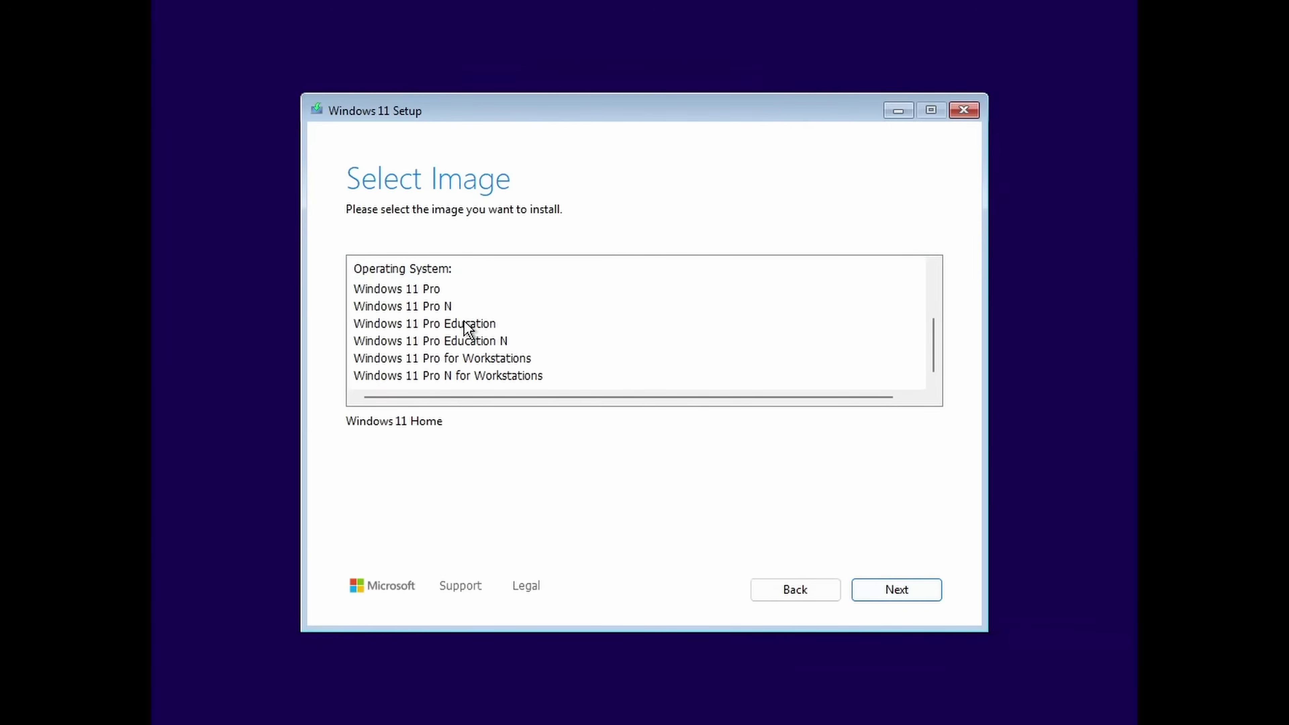
scroll(452, 329, "up", 1)
left_click(438, 337)
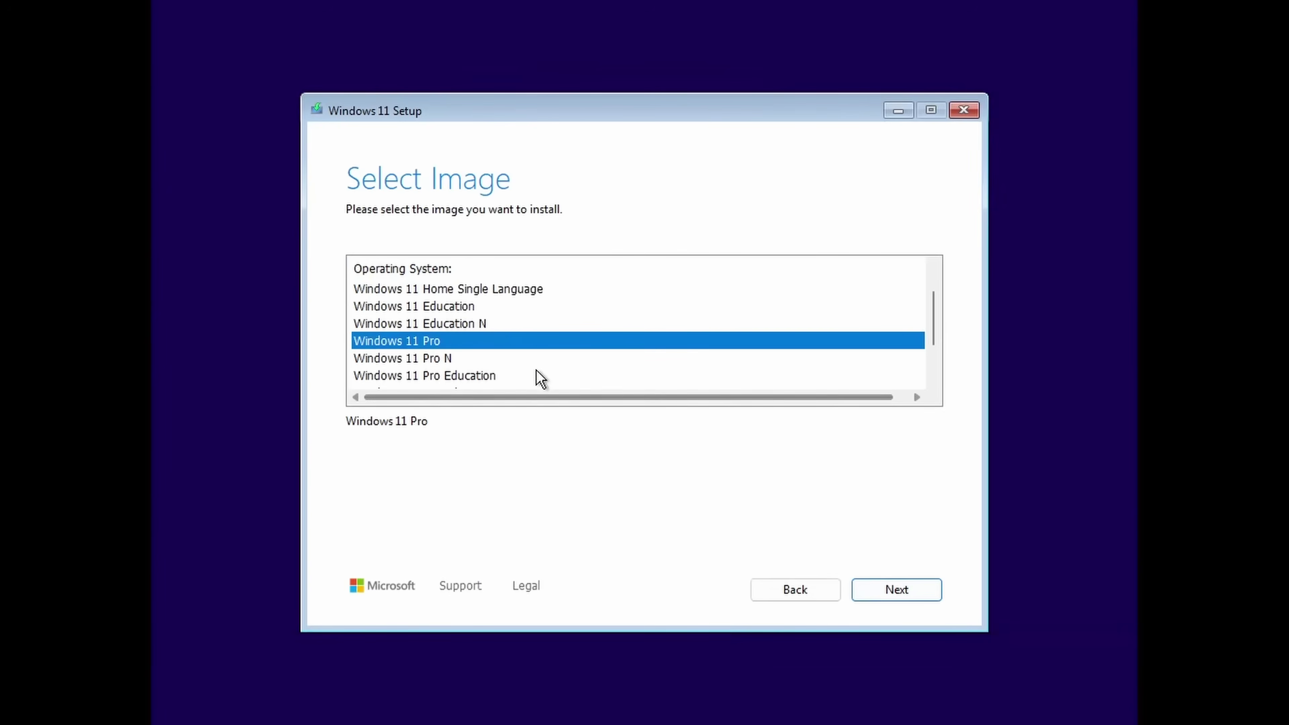
scroll(535, 374, "down", 1)
scroll(604, 340, "up", 2)
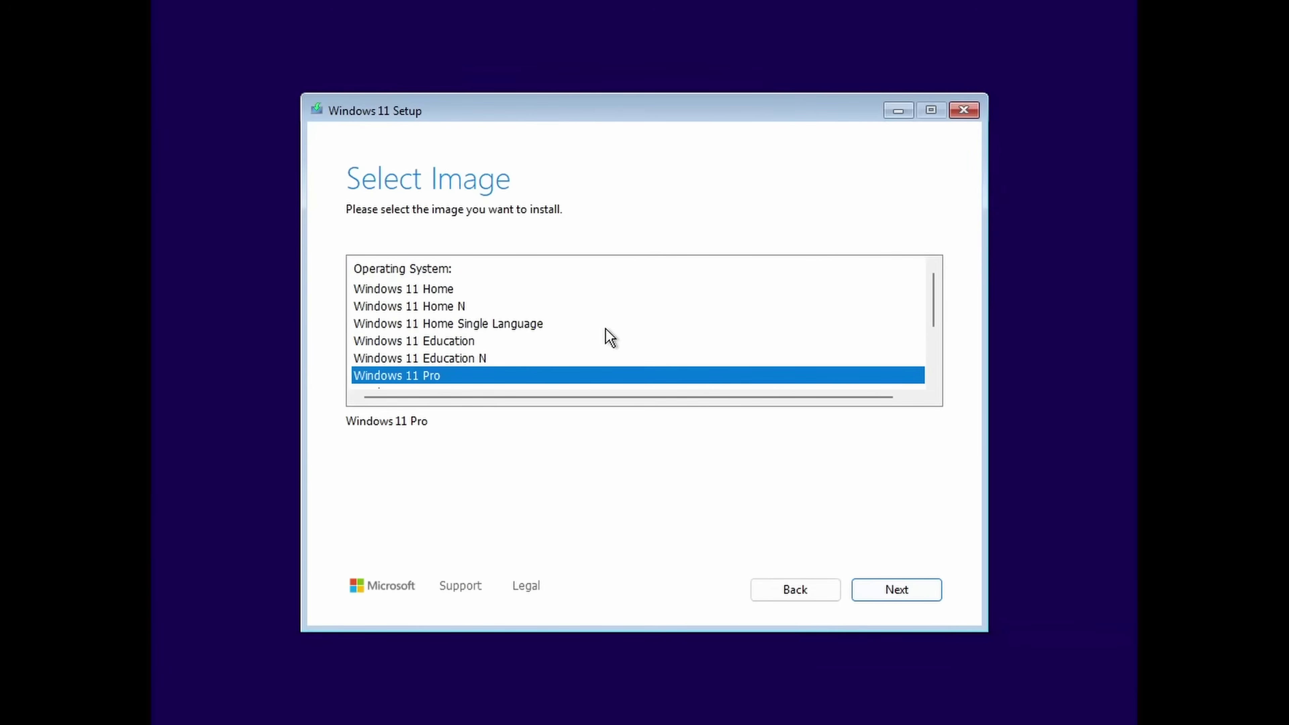
left_click(424, 289)
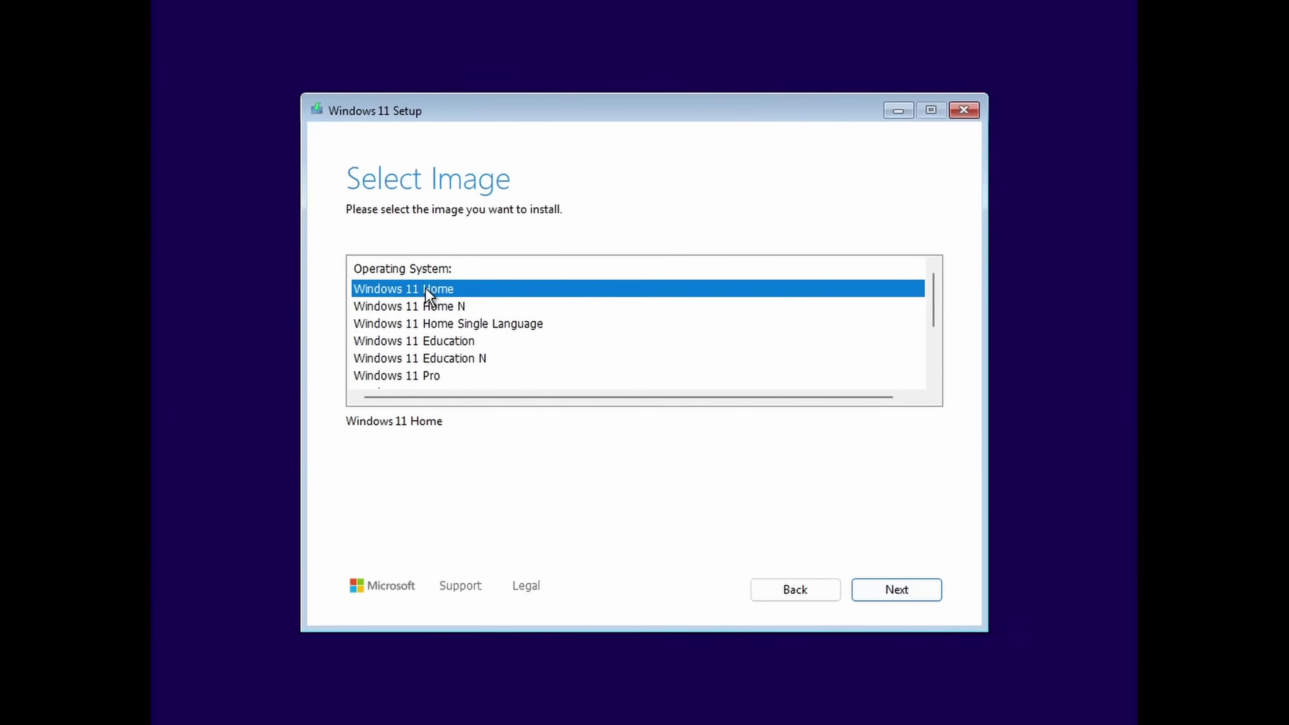
left_click(887, 598)
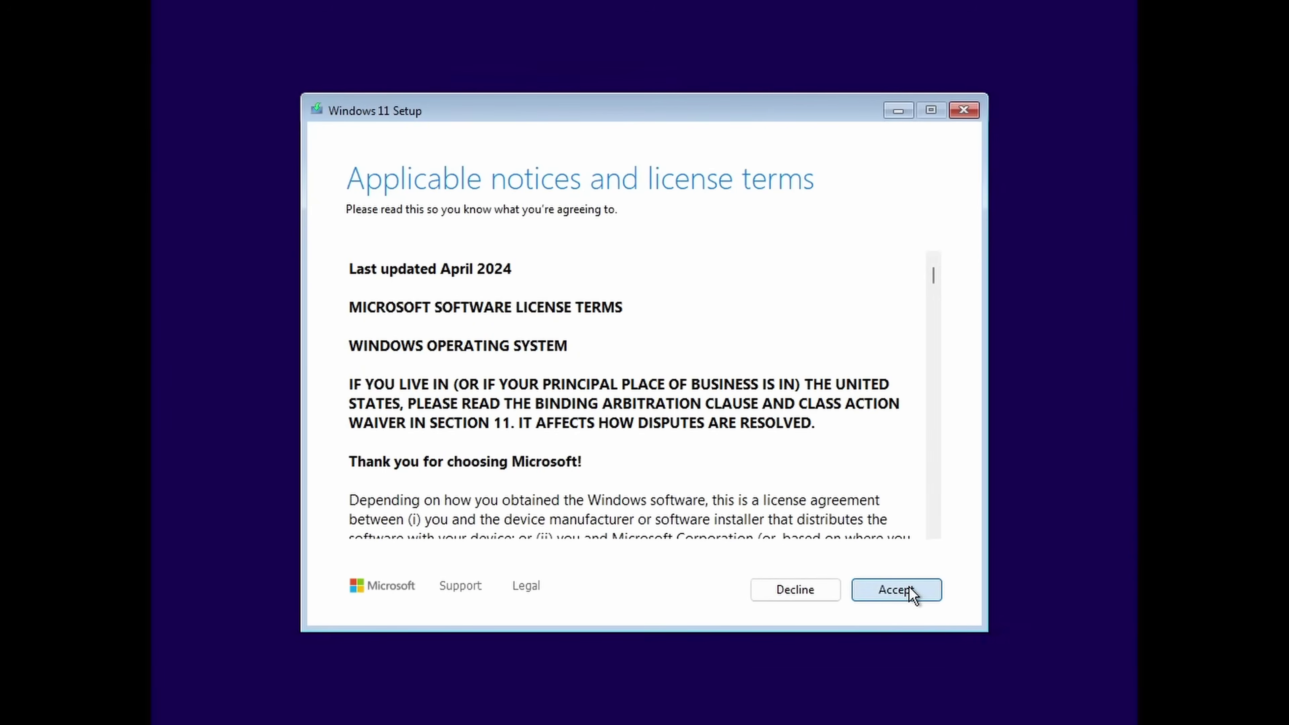
Step: Accept the license terms and install Windows 11 on the unallocated space of Disk 0
left_click(908, 588)
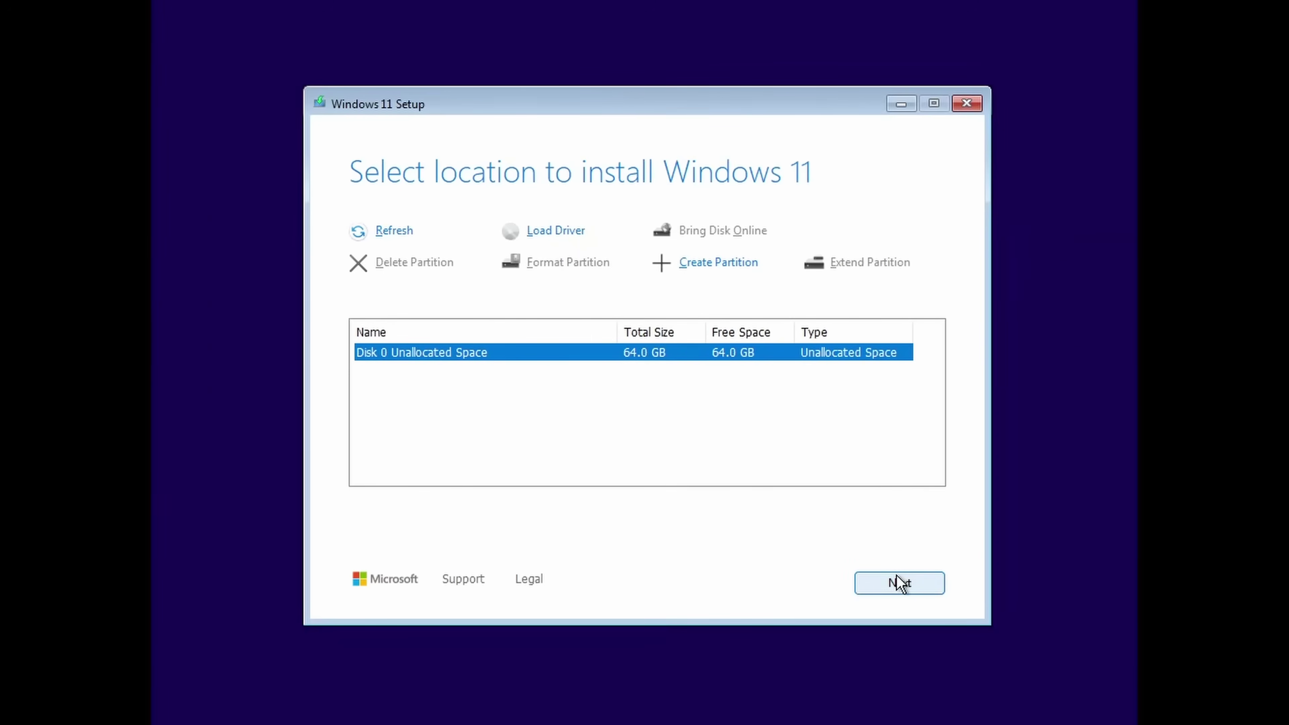
left_click(881, 595)
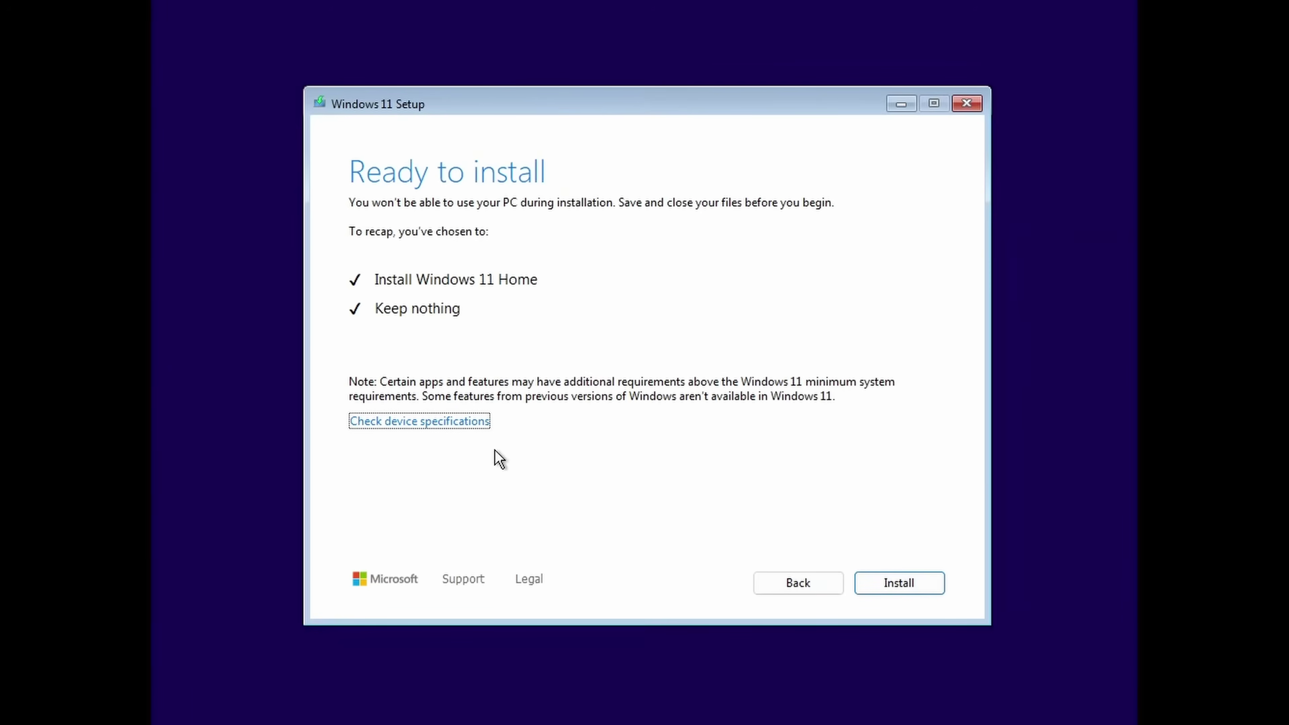
left_click(900, 584)
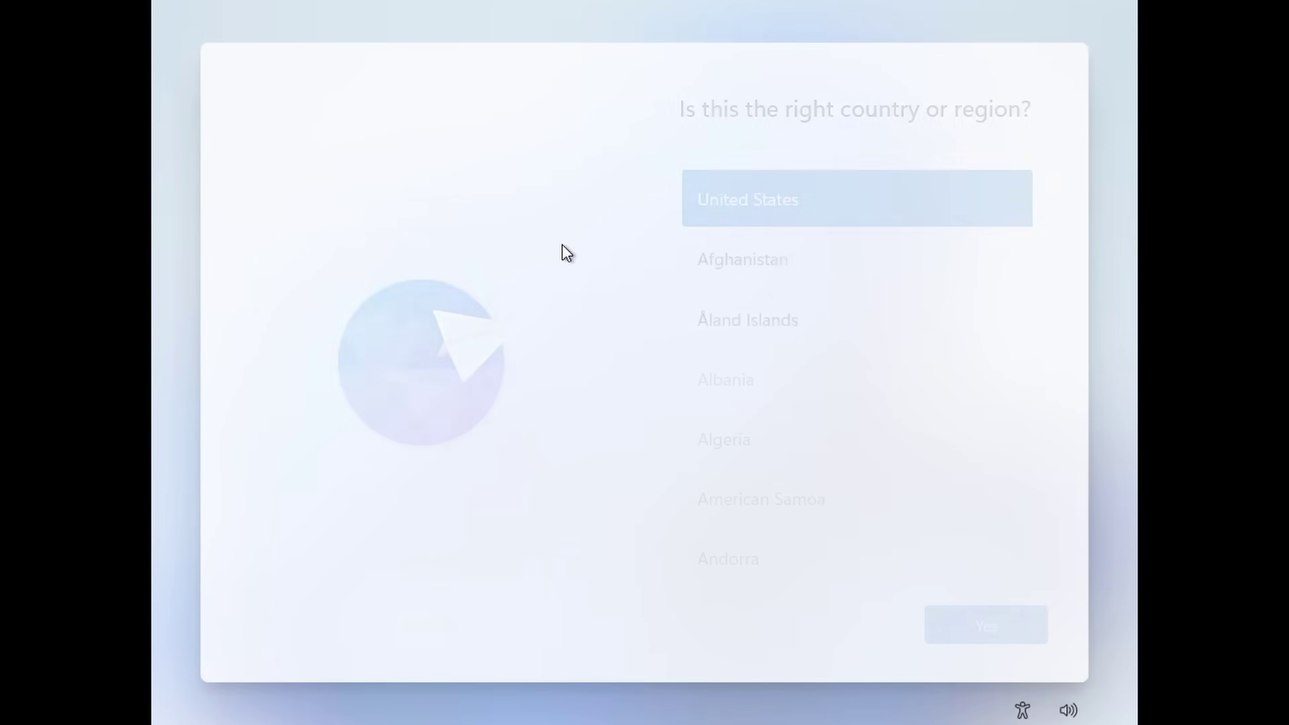
Step: Open a command prompt at the country or region screen and run start ms-cxh:localonly
key("shift+F10")
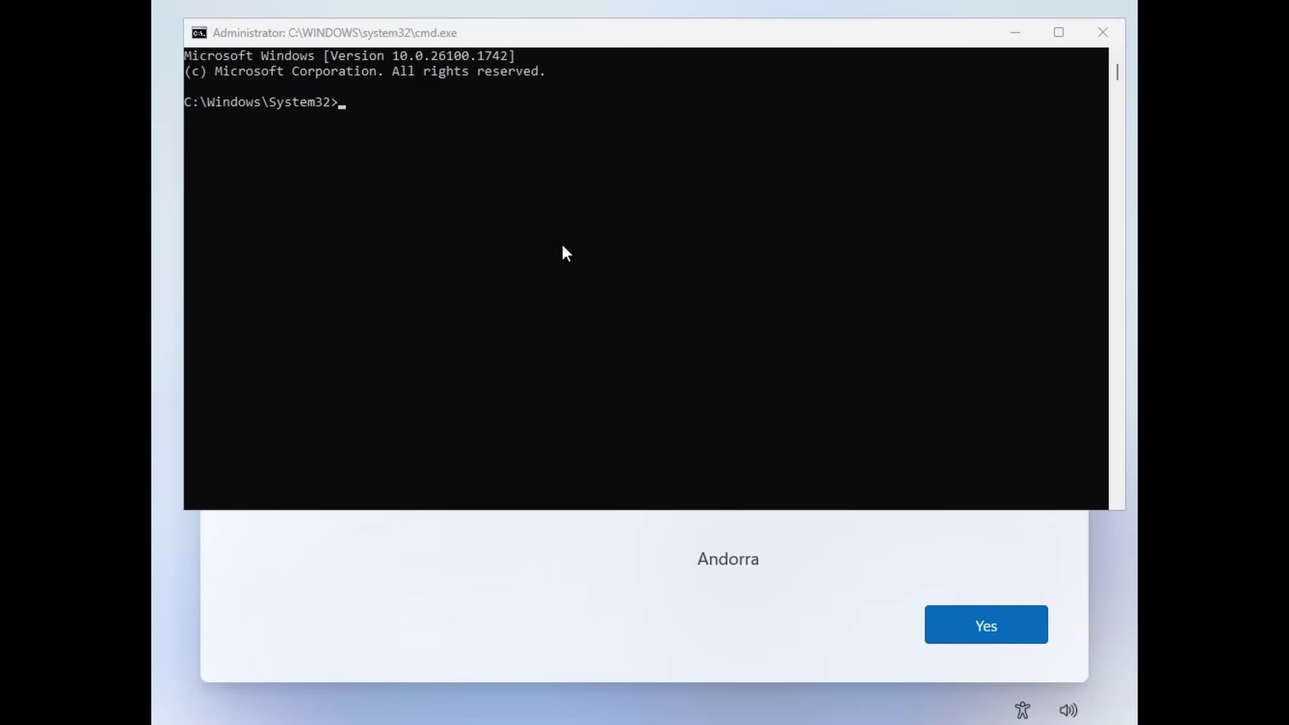
type("start ms-cxh:localonly")
key("Return")
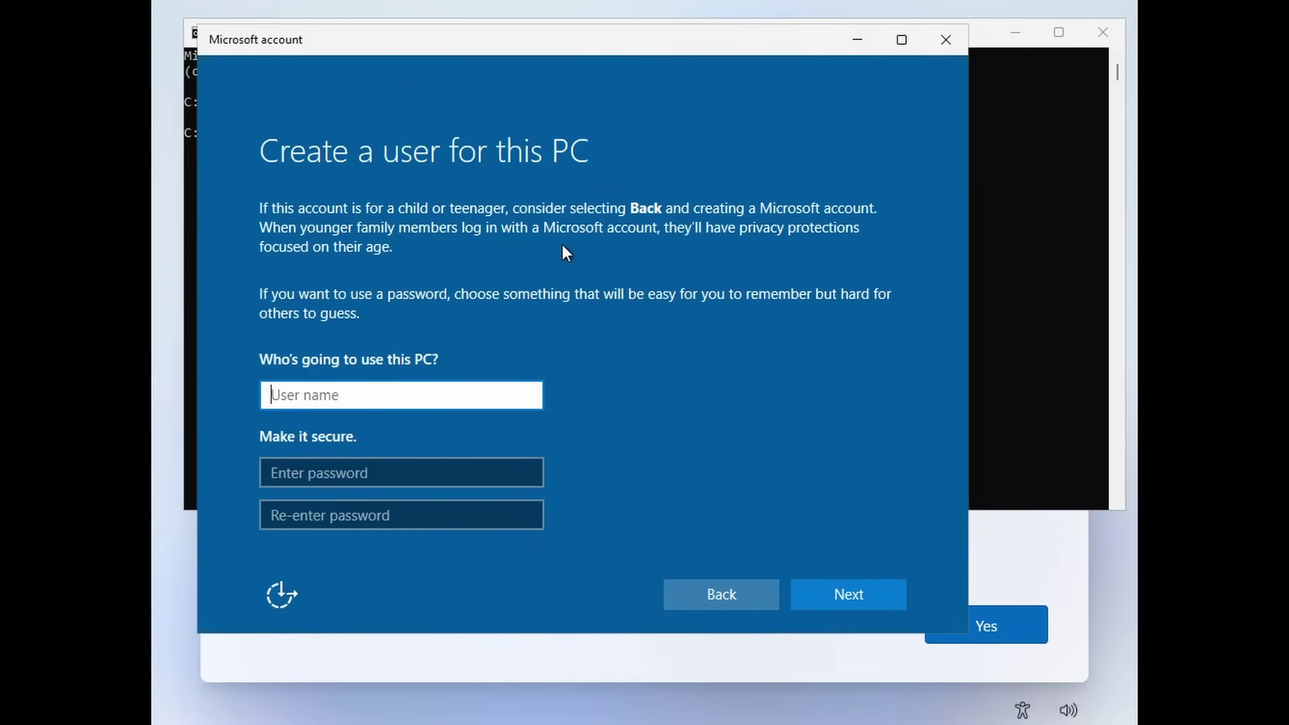
Step: Create a local user account with the user's first name and leave the password blank
type("Iain")
key("Tab")
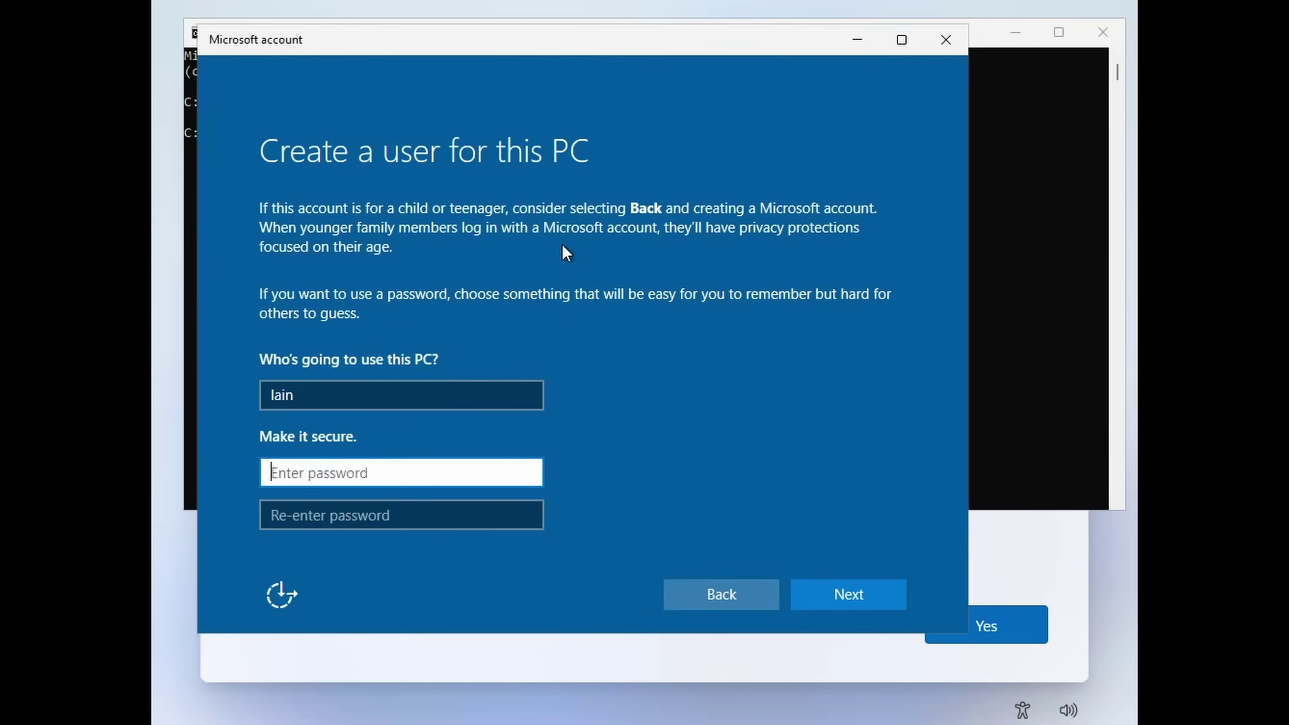
key("Return")
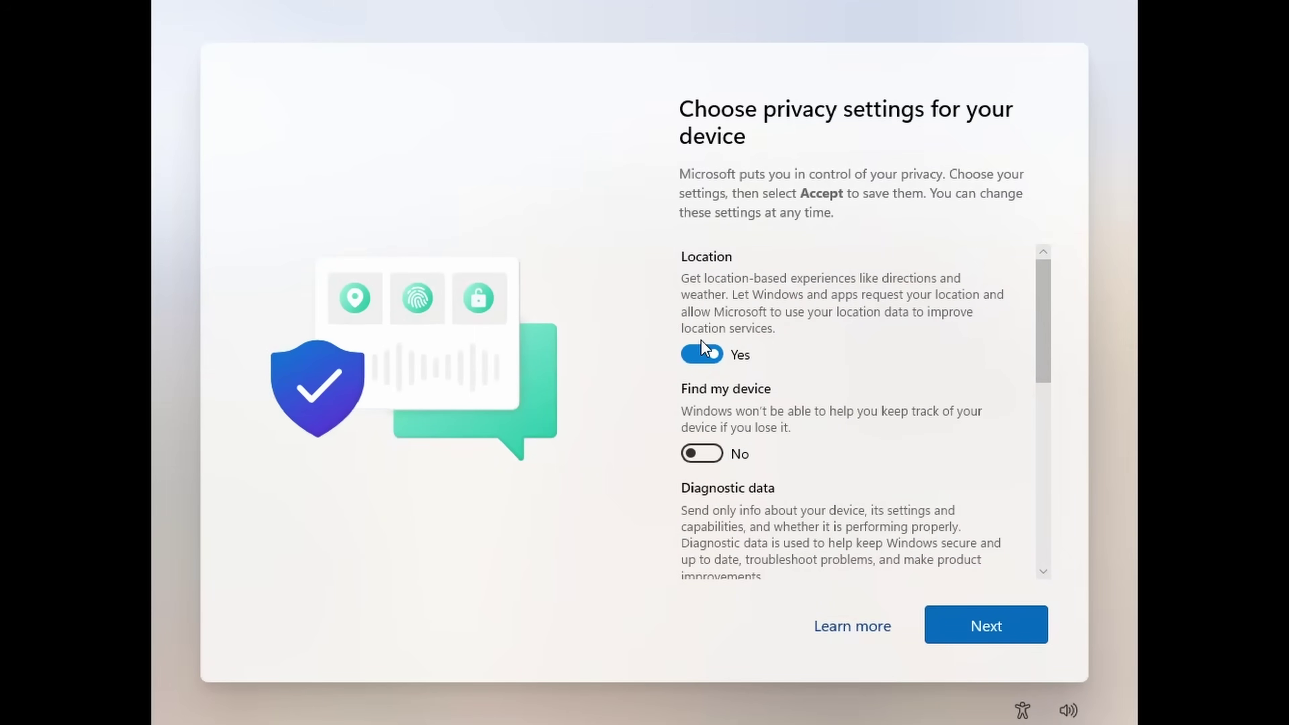
Step: Turn off the Location, Inking & typing and Tailored experiences privacy settings
left_click(703, 350)
scroll(720, 355, "down", 5)
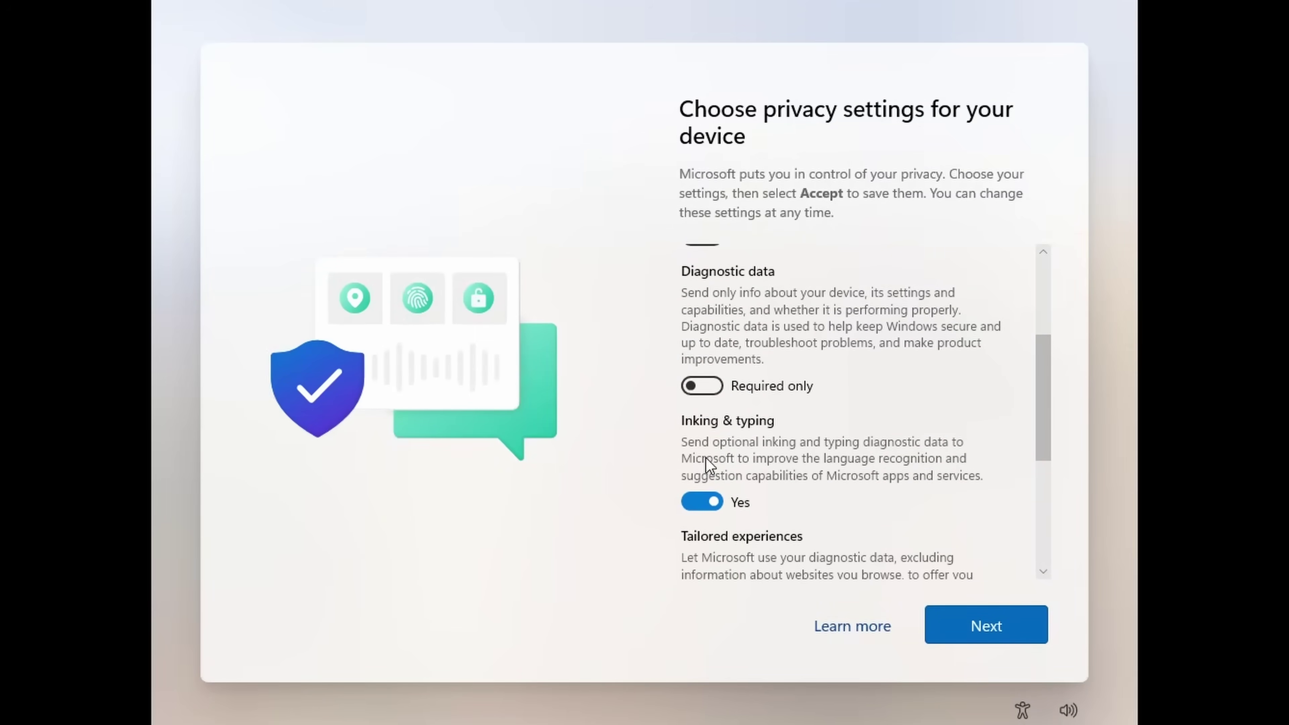
left_click(702, 501)
scroll(737, 472, "down", 2)
left_click(702, 532)
Step: Turn off Advertising ID, check the other privacy settings and accept them
scroll(727, 481, "down", 2)
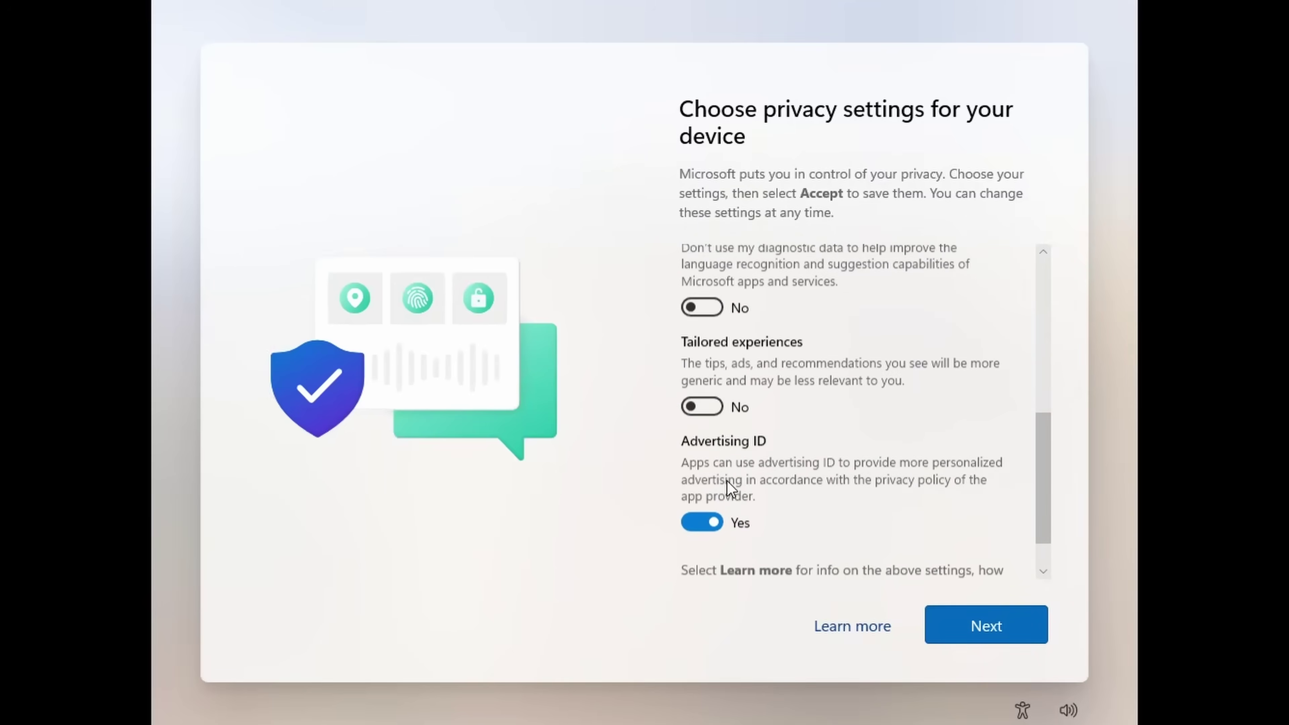
scroll(737, 483, "up", 1)
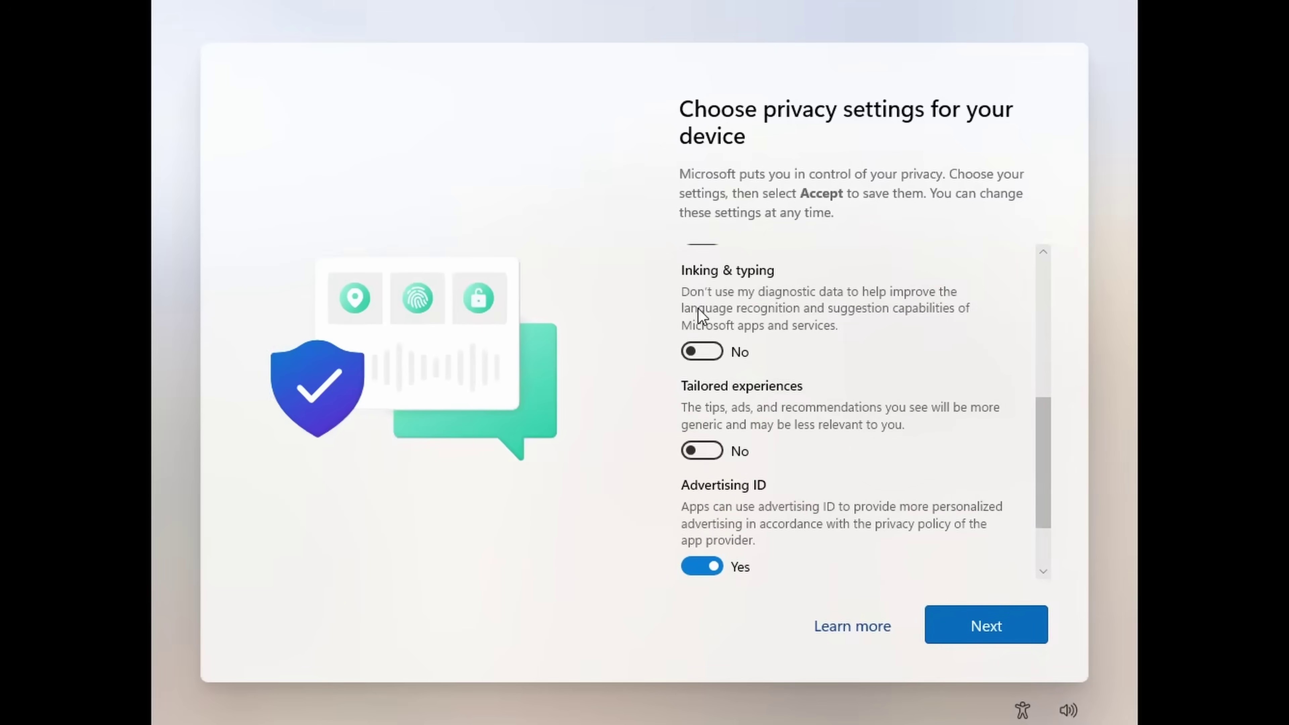
scroll(716, 315, "down", 1)
scroll(691, 336, "down", 1)
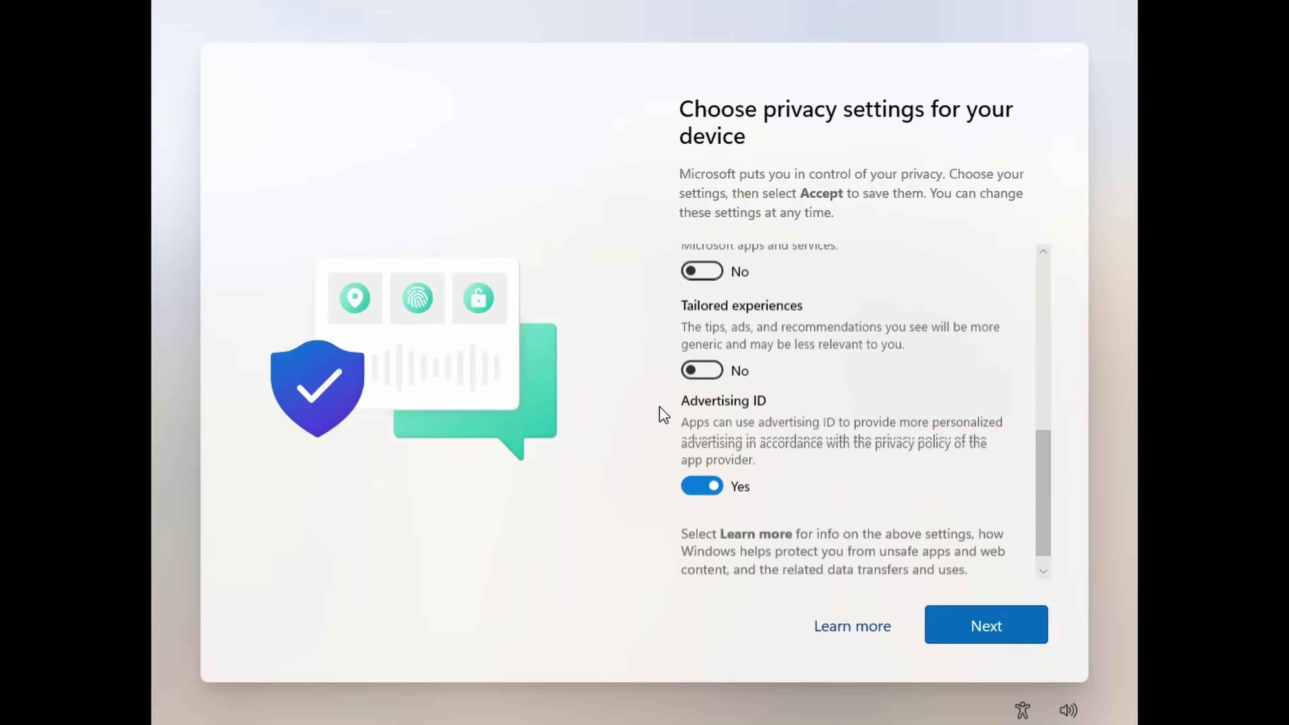
left_click(680, 472)
scroll(780, 456, "up", 4)
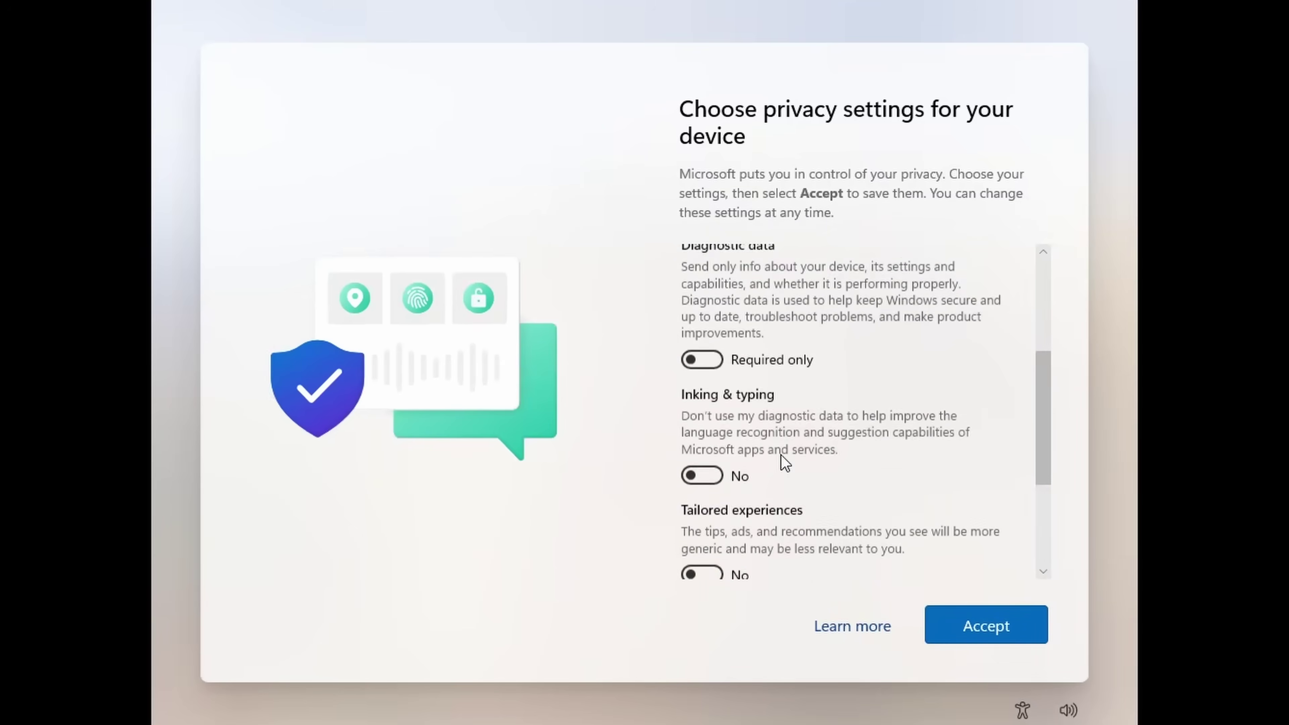
scroll(781, 454, "up", 2)
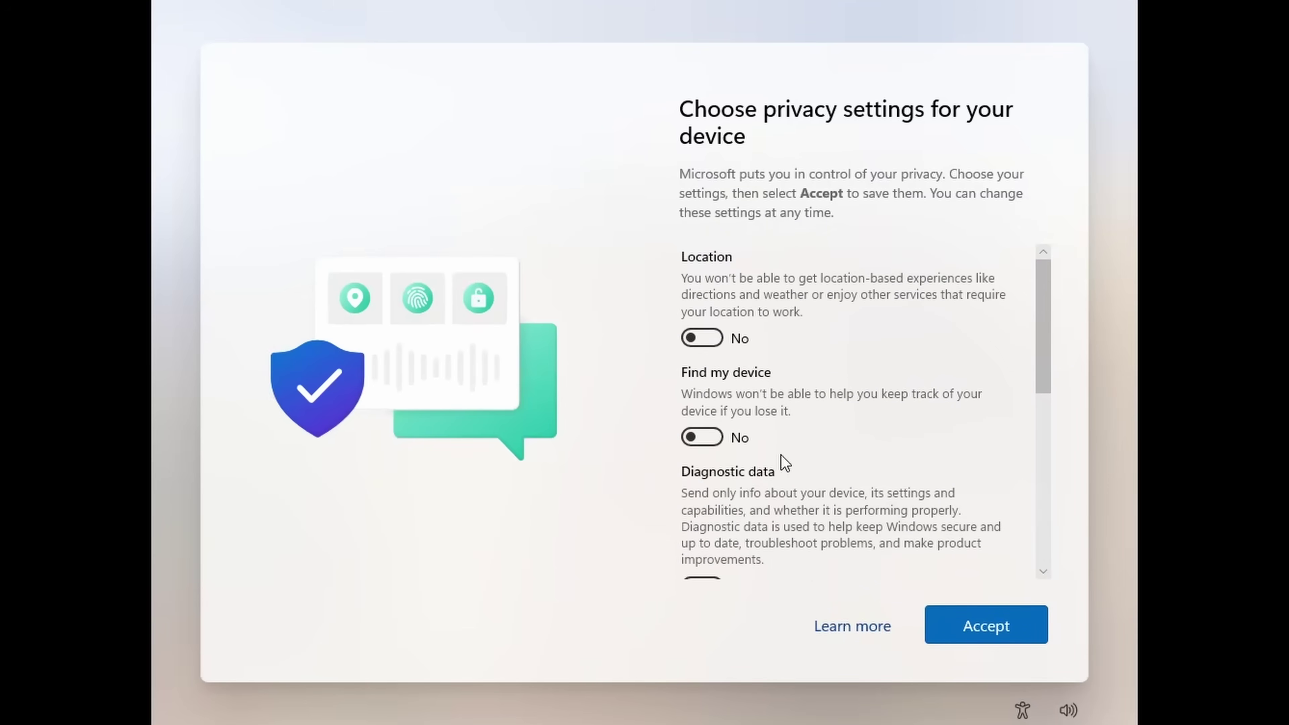
left_click(950, 625)
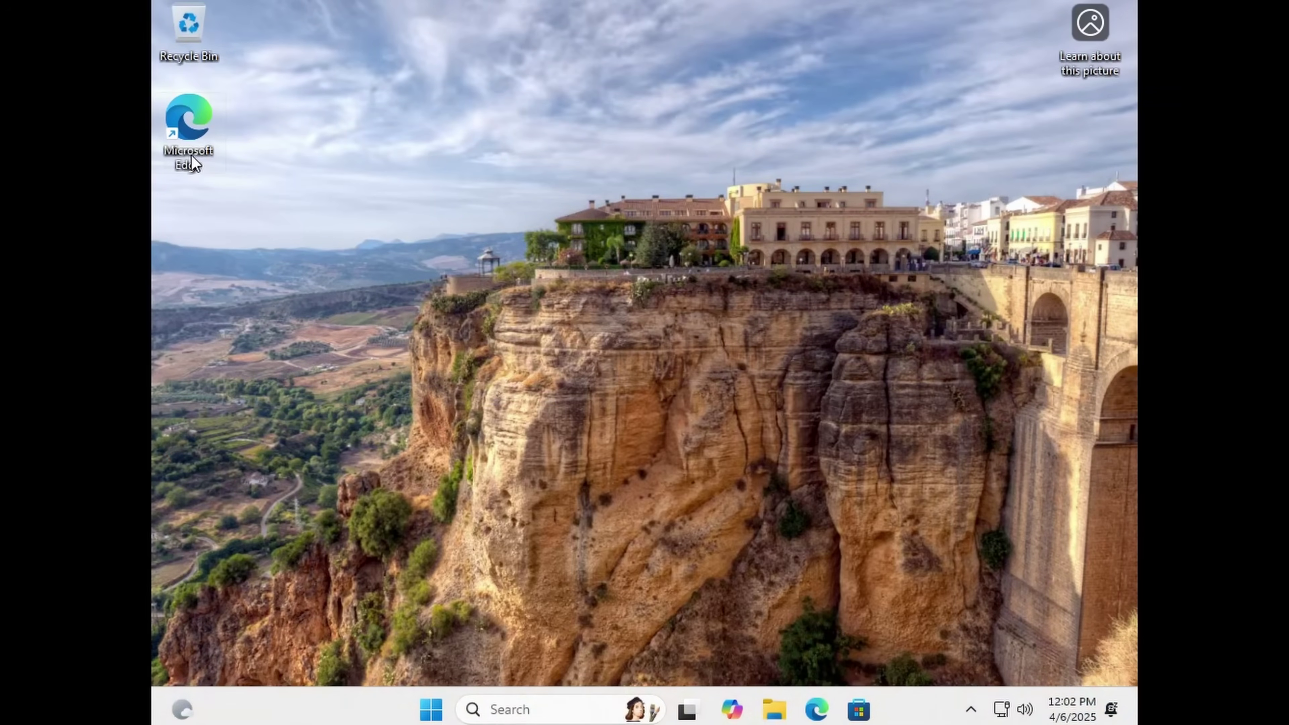
Step: Open Microsoft Edge and finish its first-run setup without regular browser data import, Google data or the personalized Microsoft experience
double_click(191, 154)
left_click(400, 585)
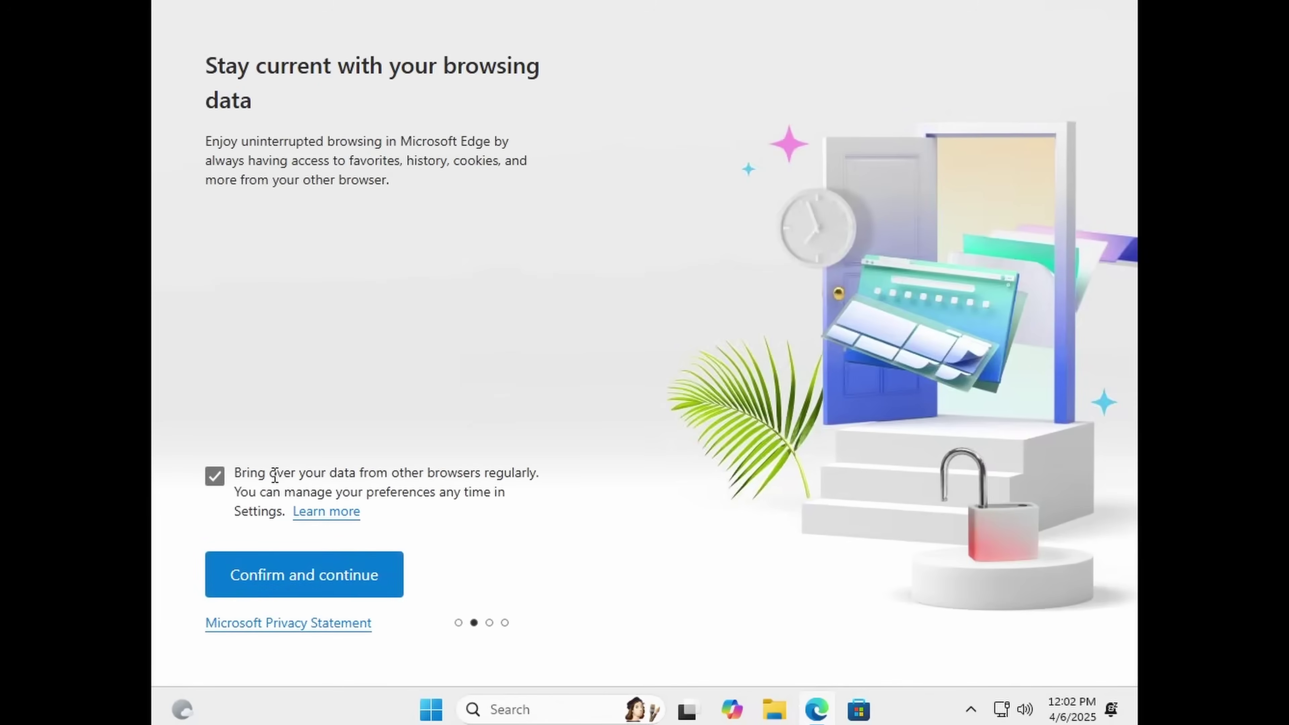
left_click(205, 477)
left_click(228, 571)
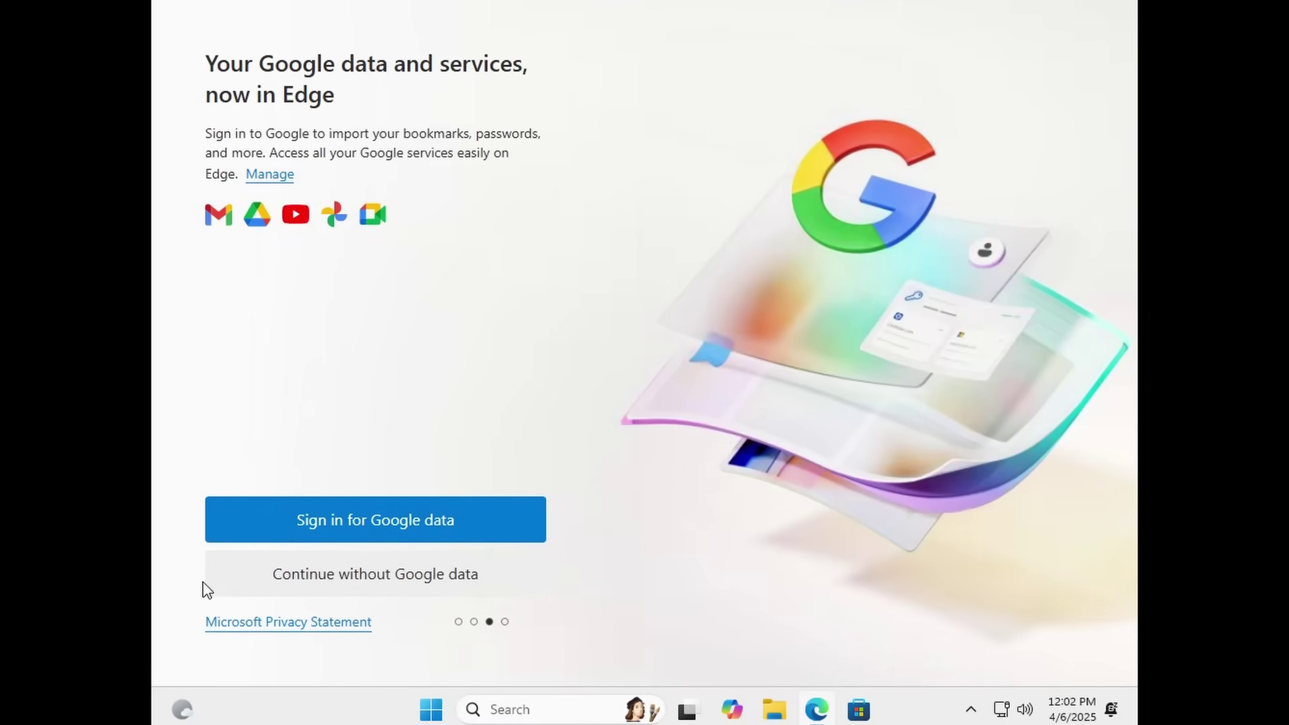
left_click(244, 595)
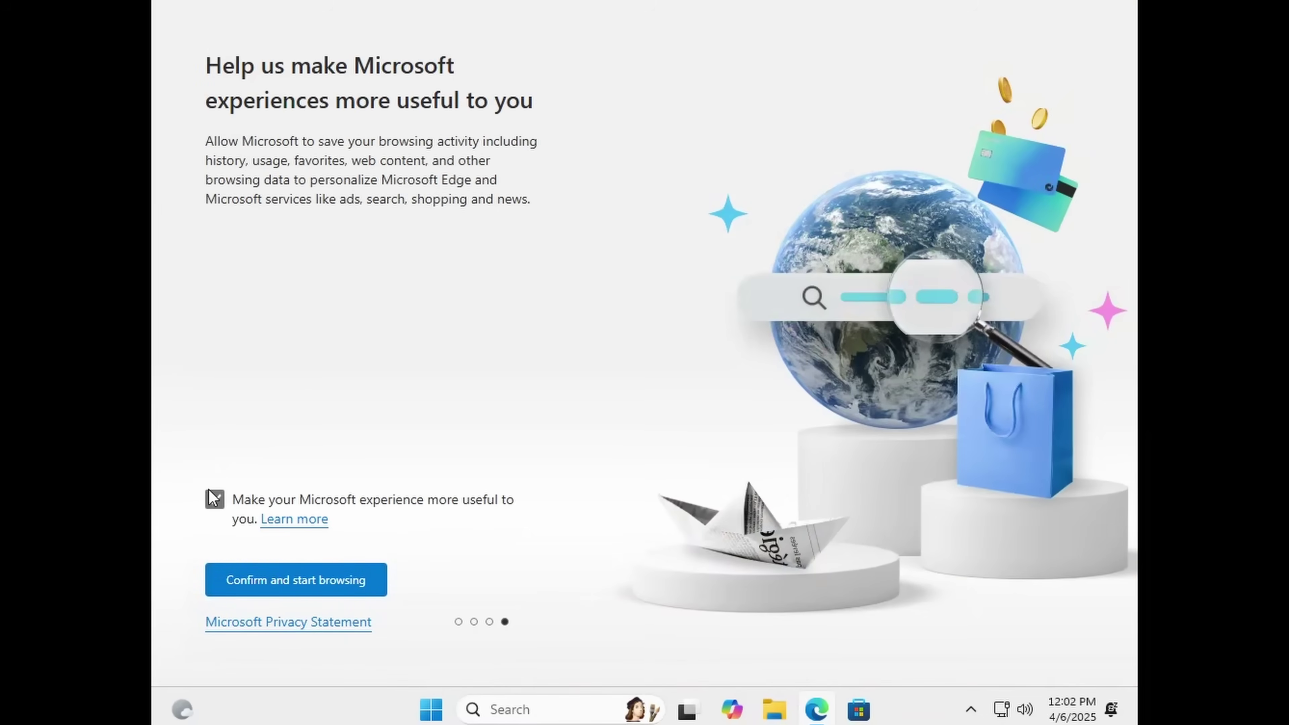
left_click(214, 501)
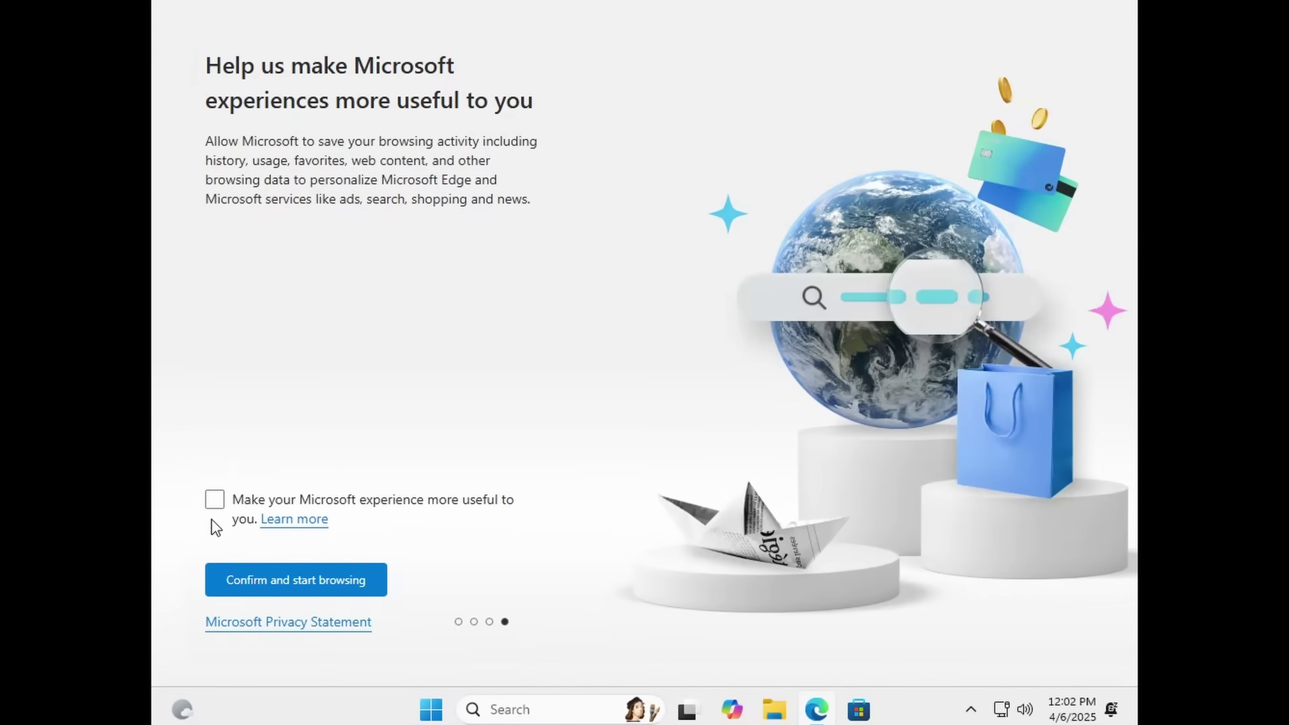
left_click(223, 584)
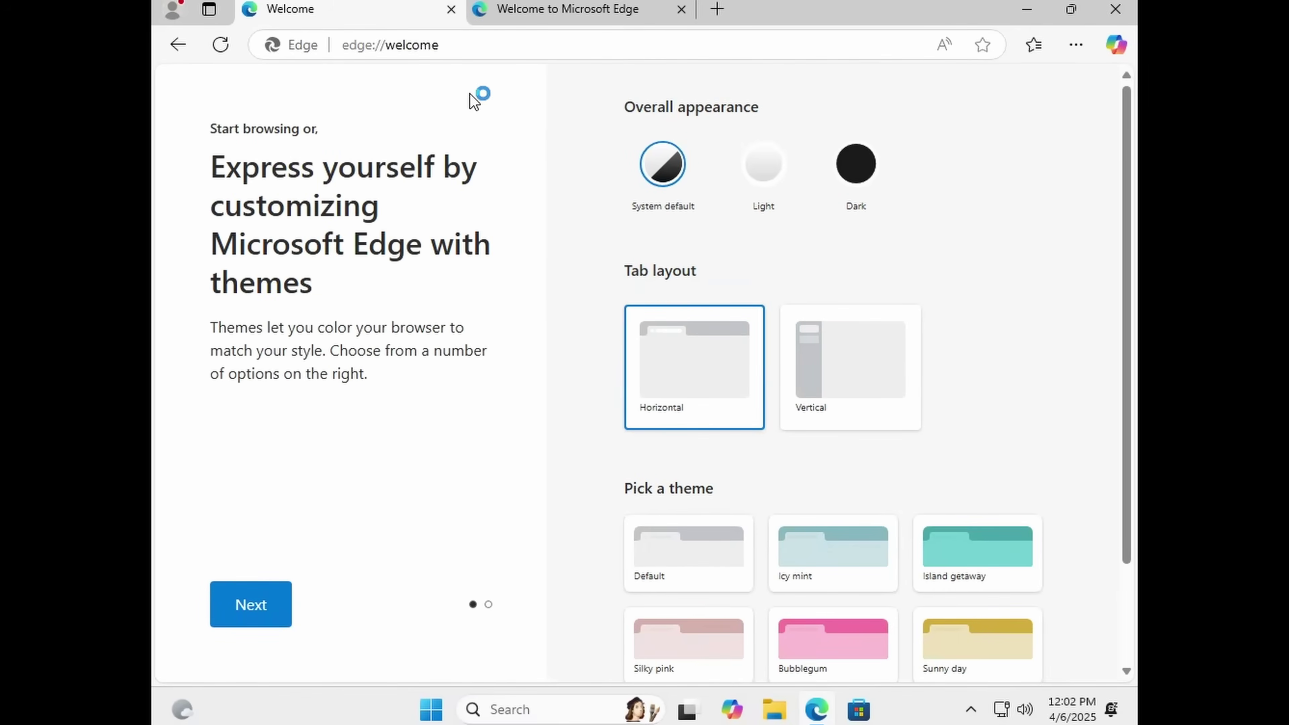
Step: Search the web for o&o shutup10 and open the O&O ShutUp10++ product page in a new tab
left_click(472, 47)
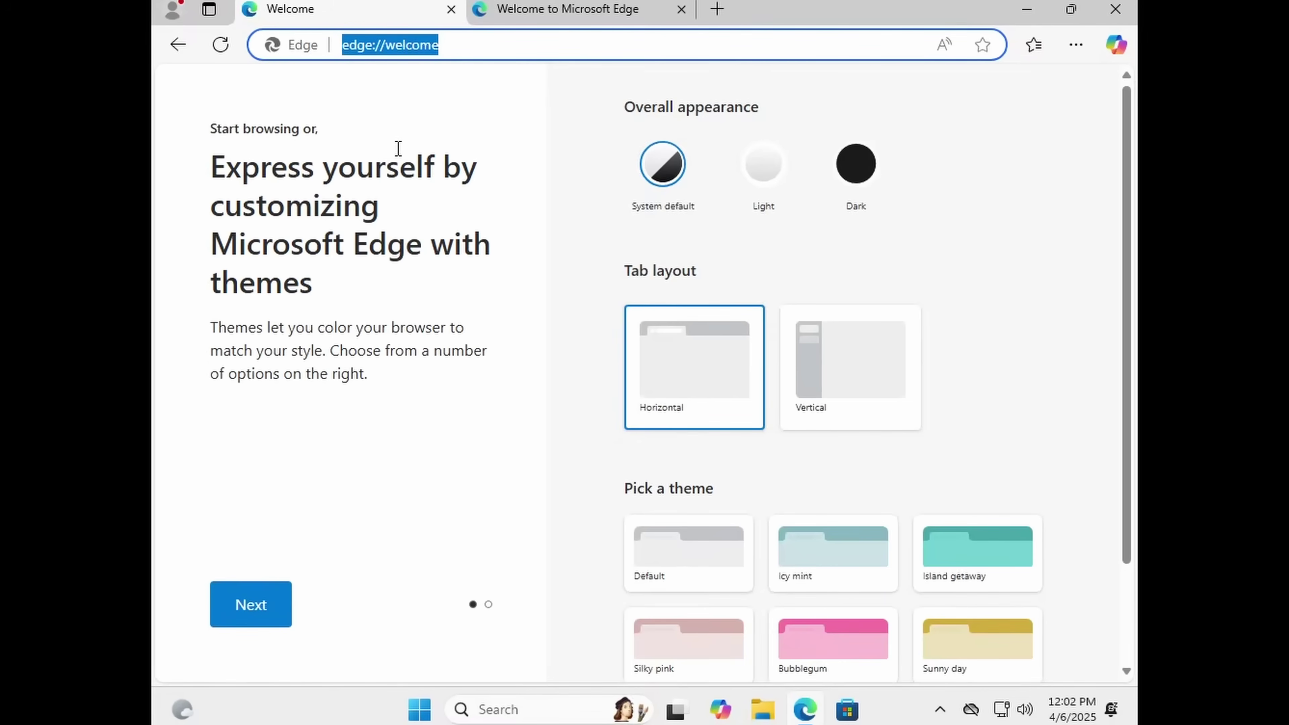
type("o&o shutu")
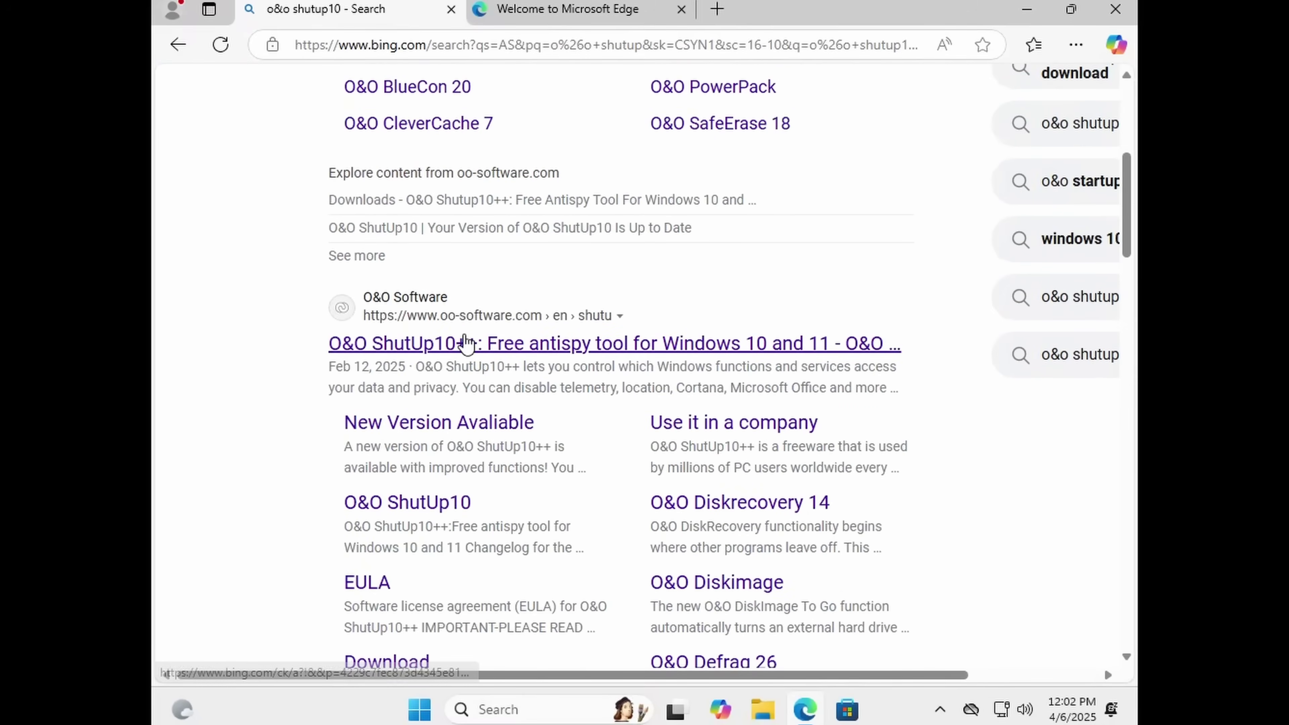
middle_click(431, 343)
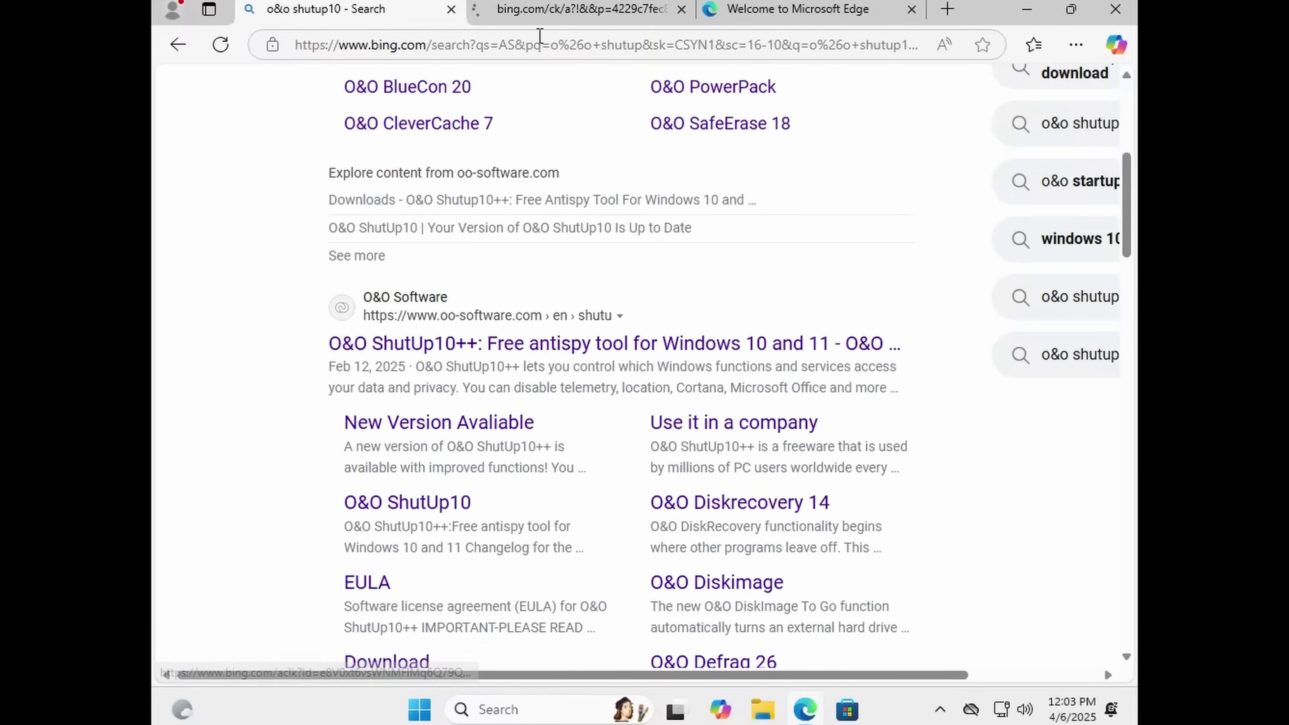
Step: Download O&O ShutUp10++ (OOSU10.exe) from its product page, using the direct link on the download page
left_click(539, 14)
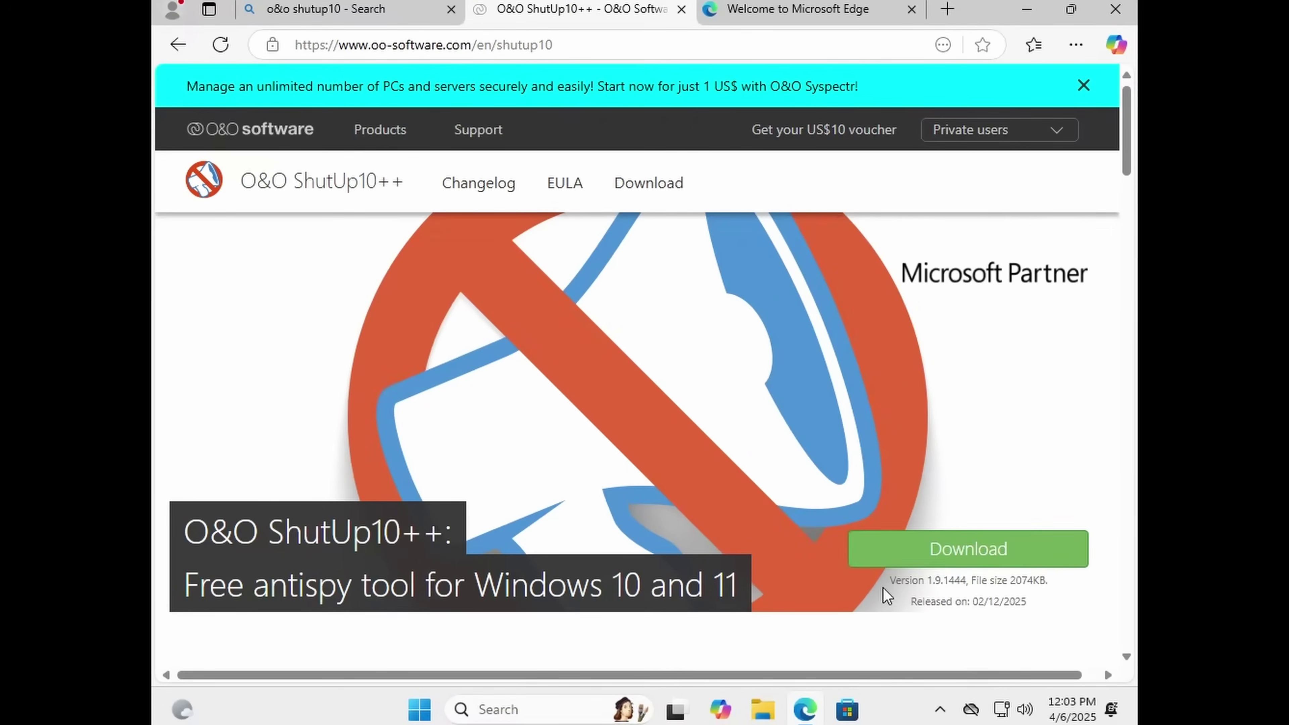
left_click(929, 551)
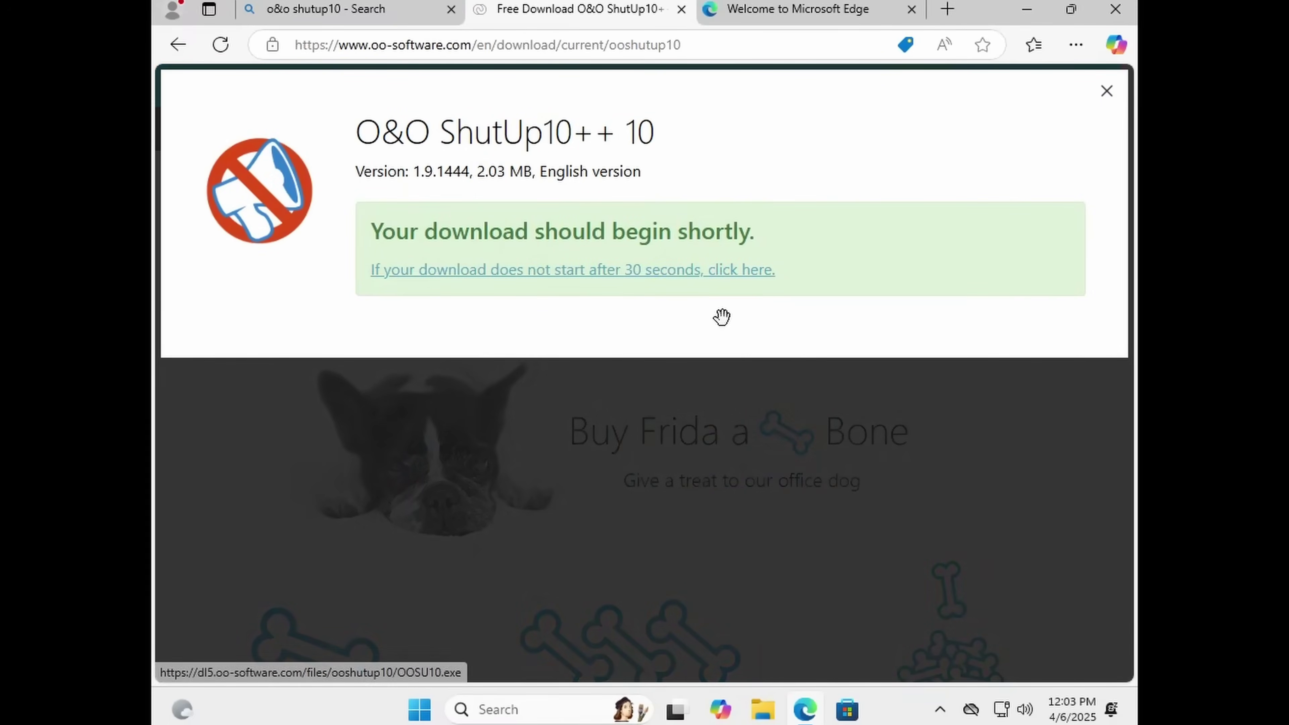
left_click(761, 272)
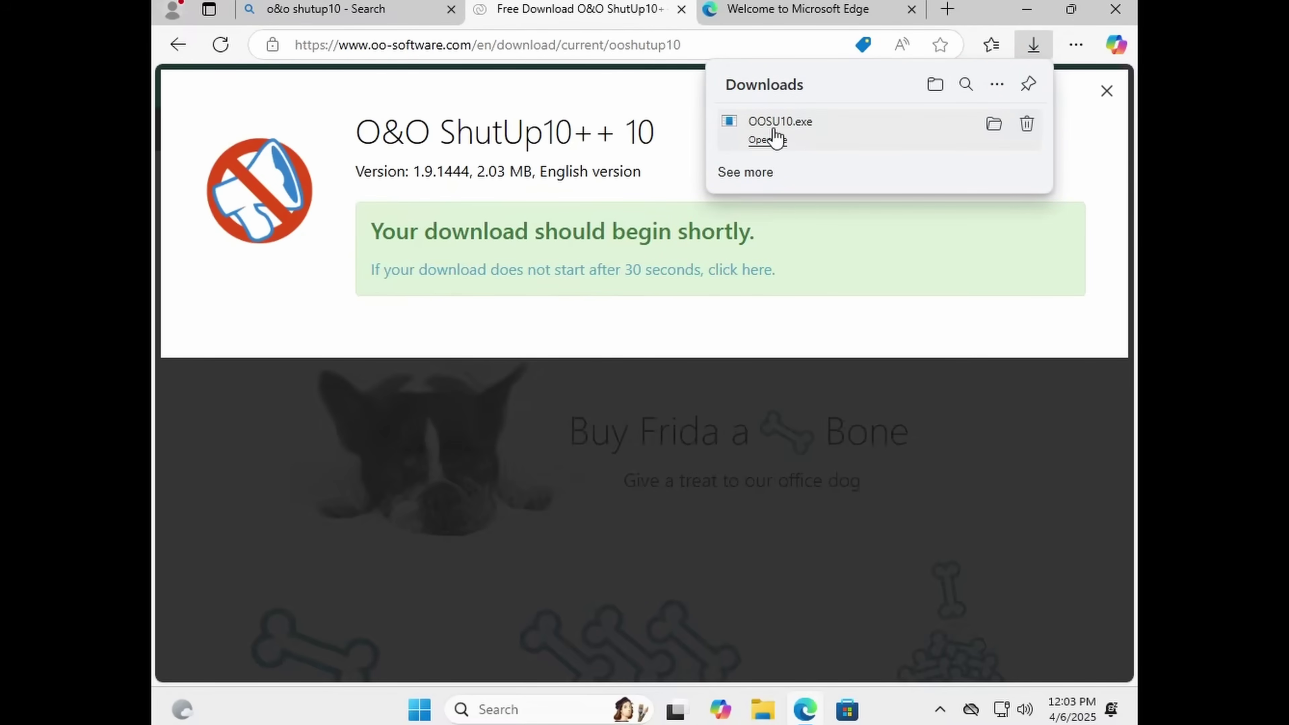
Step: Run the downloaded OOSU10.exe with administrator permission and start on the current user's Advertising ID privacy setting
left_click(769, 139)
left_click(523, 516)
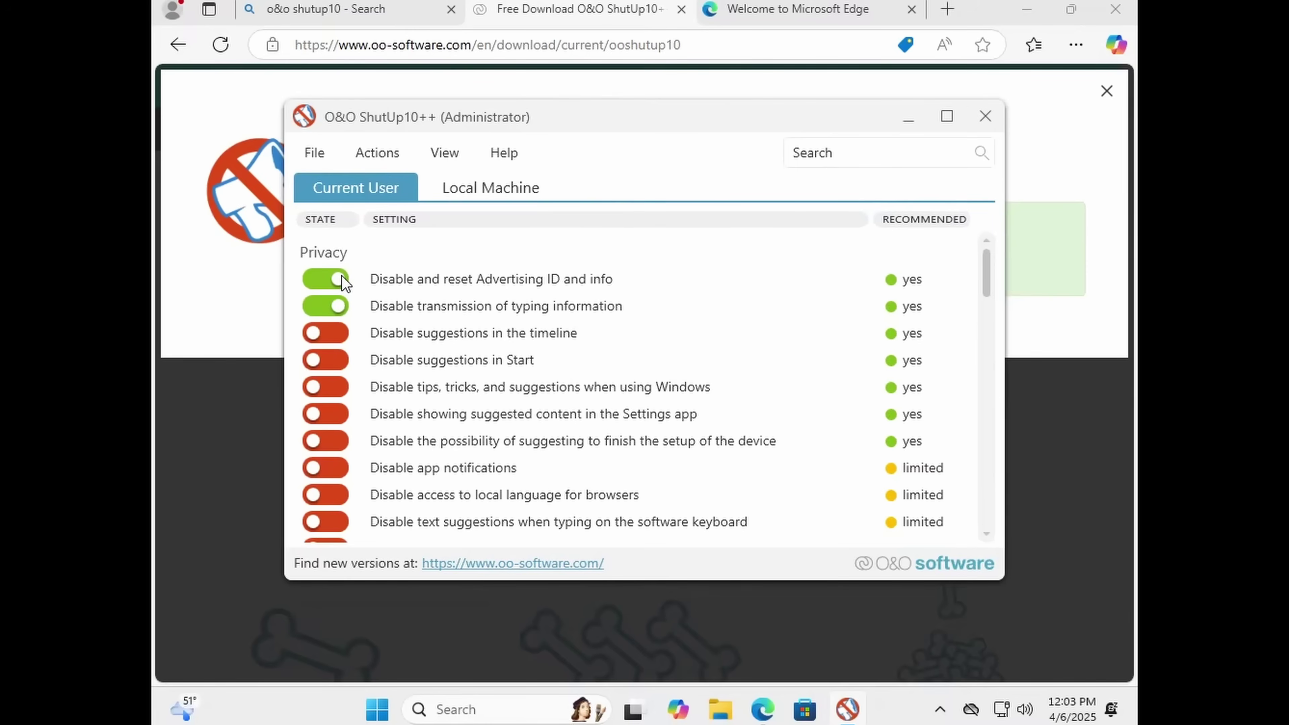
left_click(341, 279)
left_click(601, 489)
Step: Look through the current user and local machine privacy settings, from app privacy to the miscellaneous options
left_click(421, 307)
scroll(420, 306, "down", 5)
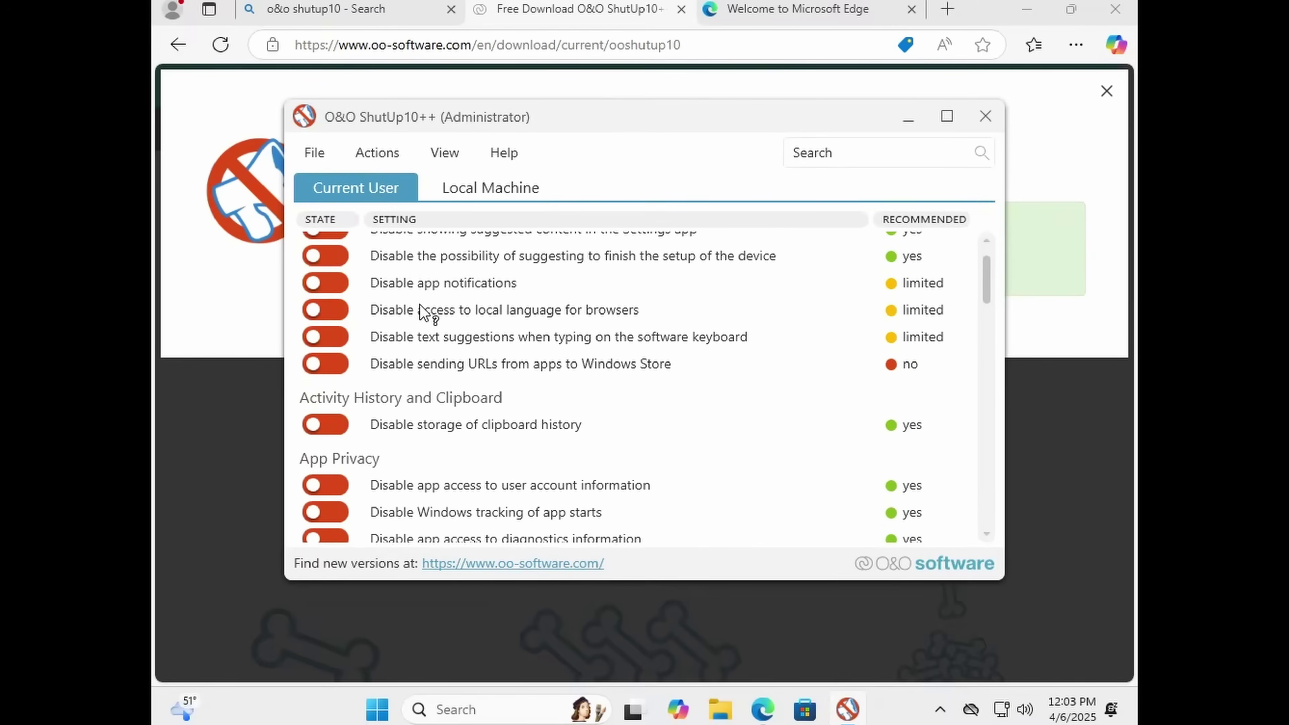
left_click(320, 334)
scroll(296, 358, "up", 1)
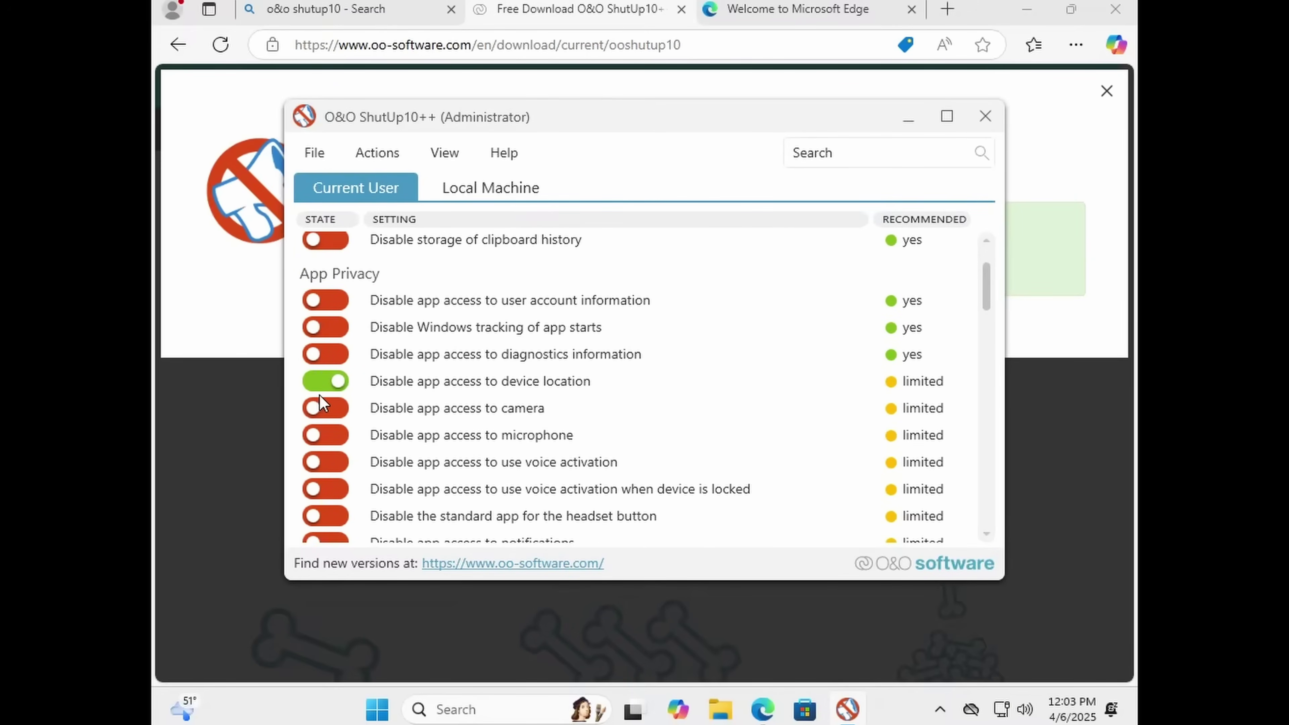
scroll(333, 387, "down", 15)
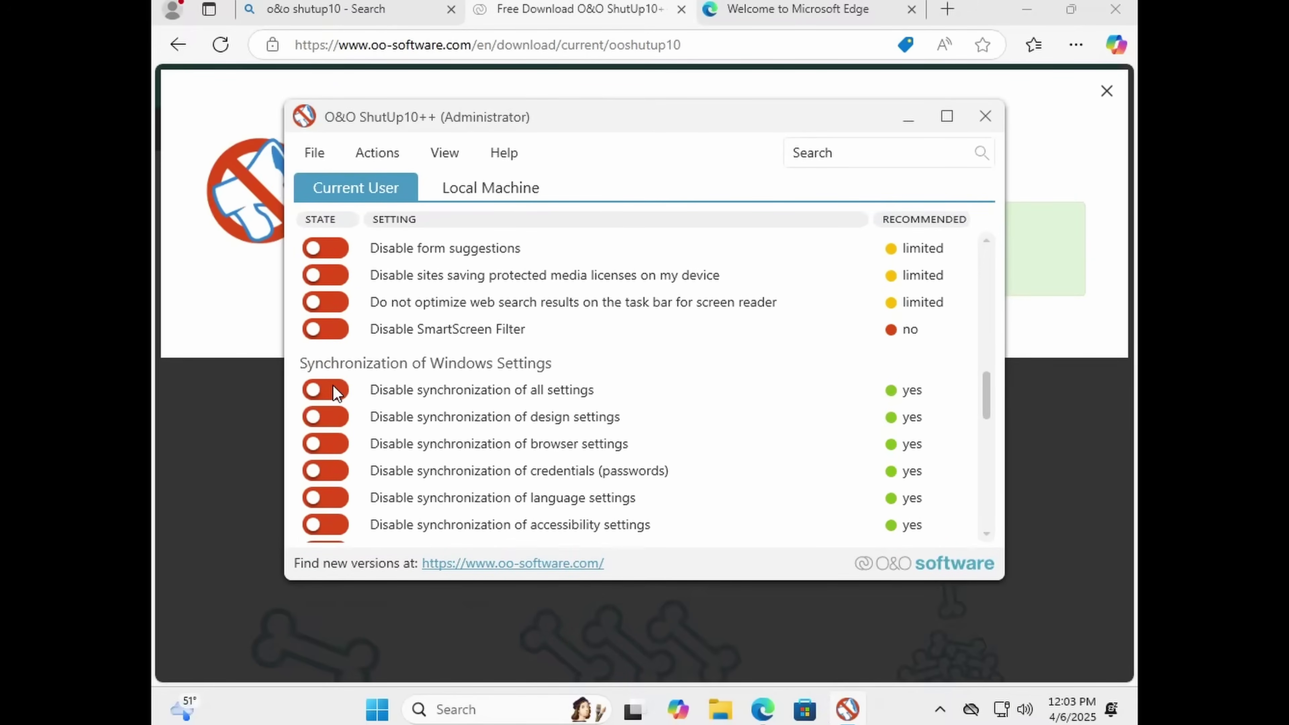
scroll(335, 390, "down", 10)
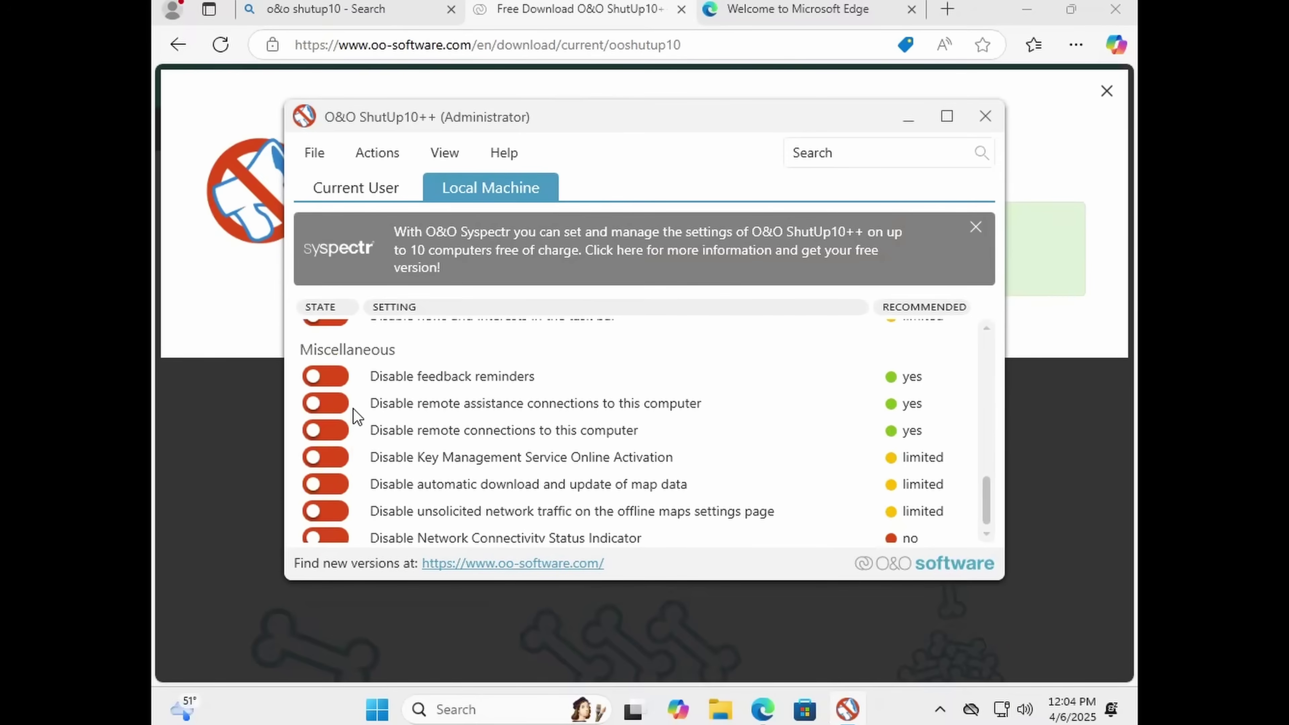
scroll(542, 473, "down", 1)
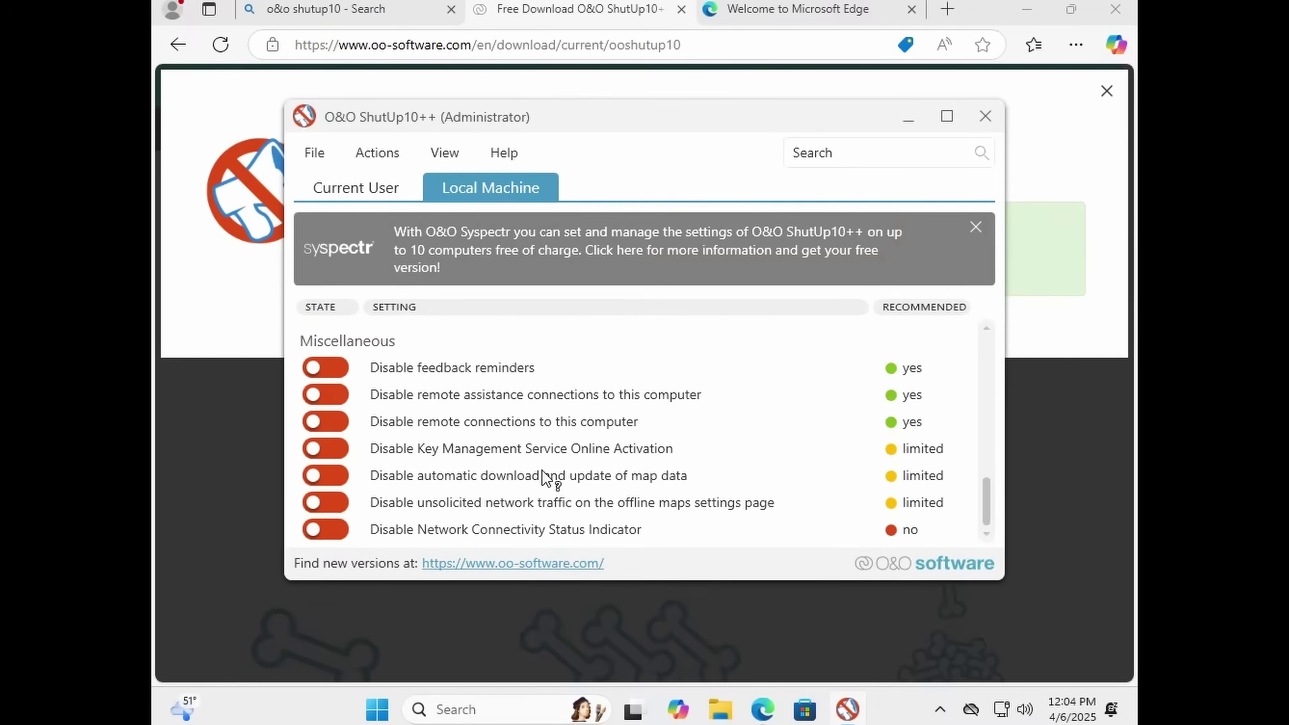
scroll(542, 470, "up", 10)
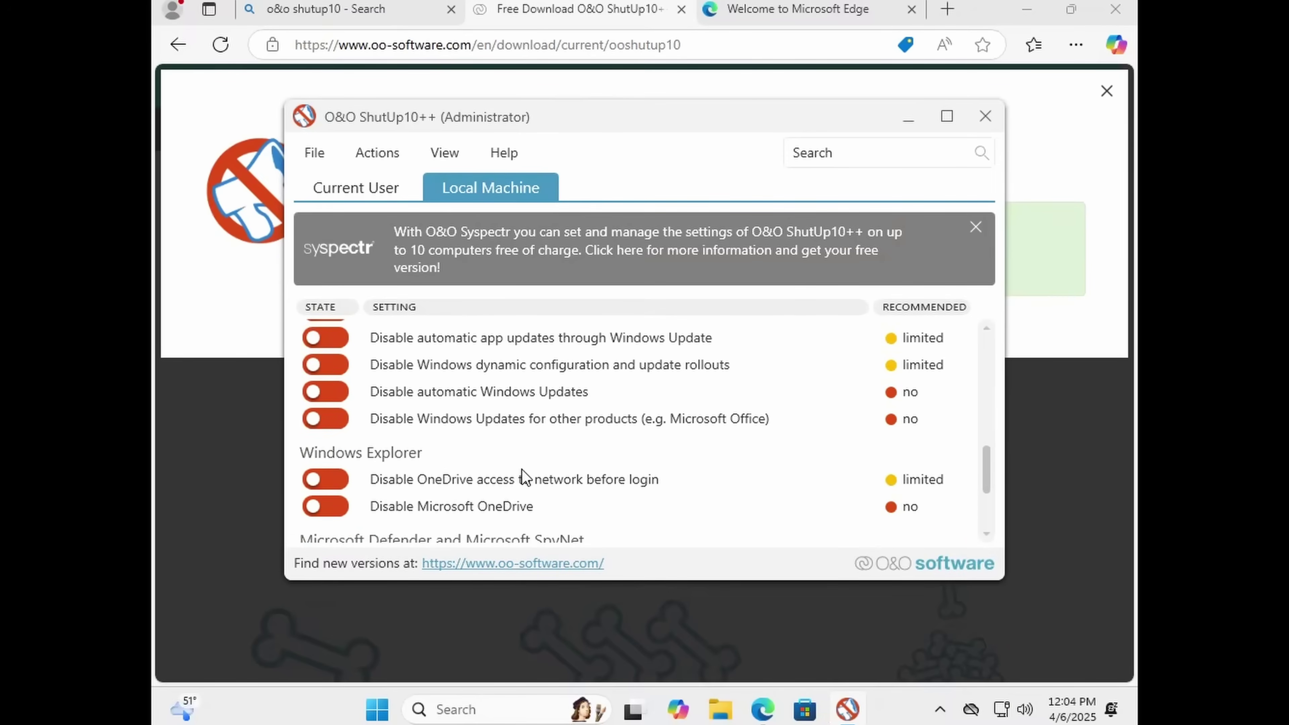
Step: Disable Microsoft SpyNet membership, submitting data samples to Microsoft and reporting of malware infection information
scroll(508, 478, "down", 3)
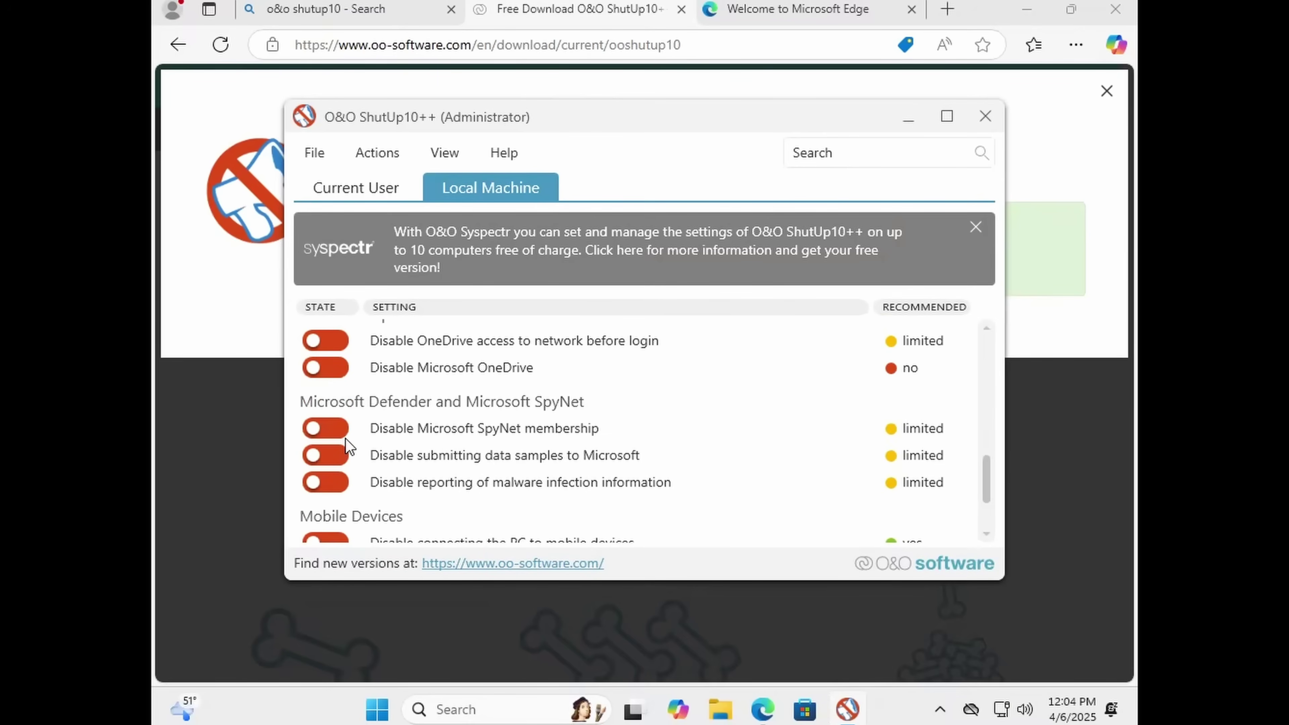
left_click(325, 455)
left_click(325, 482)
Step: Disable Windows Update via peer-to-peer in the Windows Update settings of the local machine
scroll(469, 455, "up", 1)
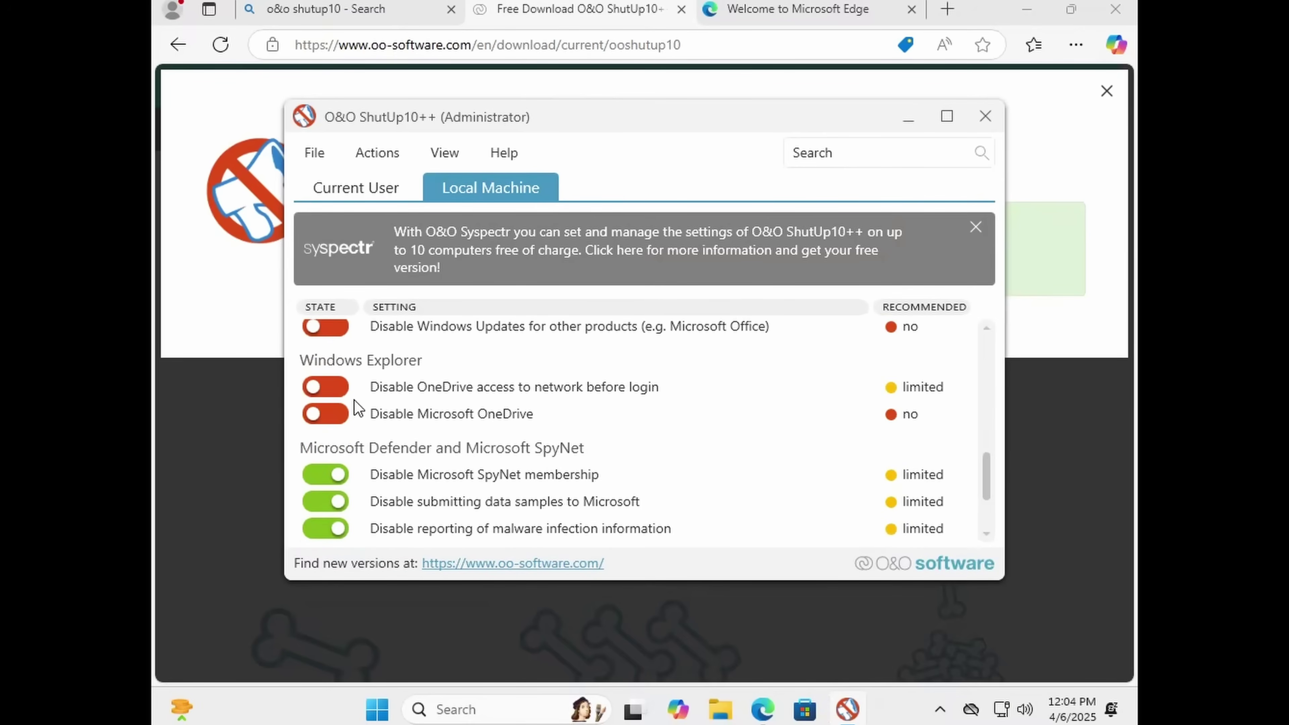
scroll(356, 406, "up", 3)
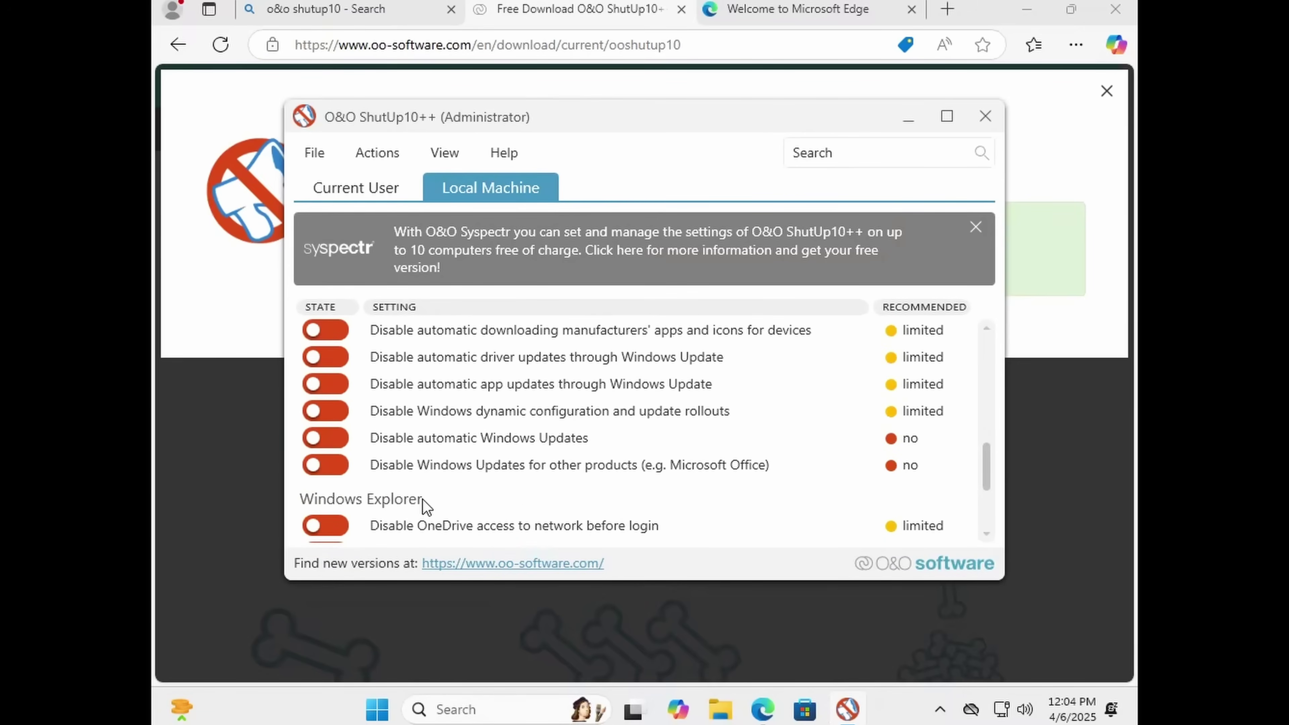
scroll(422, 499, "up", 1)
scroll(431, 492, "up", 1)
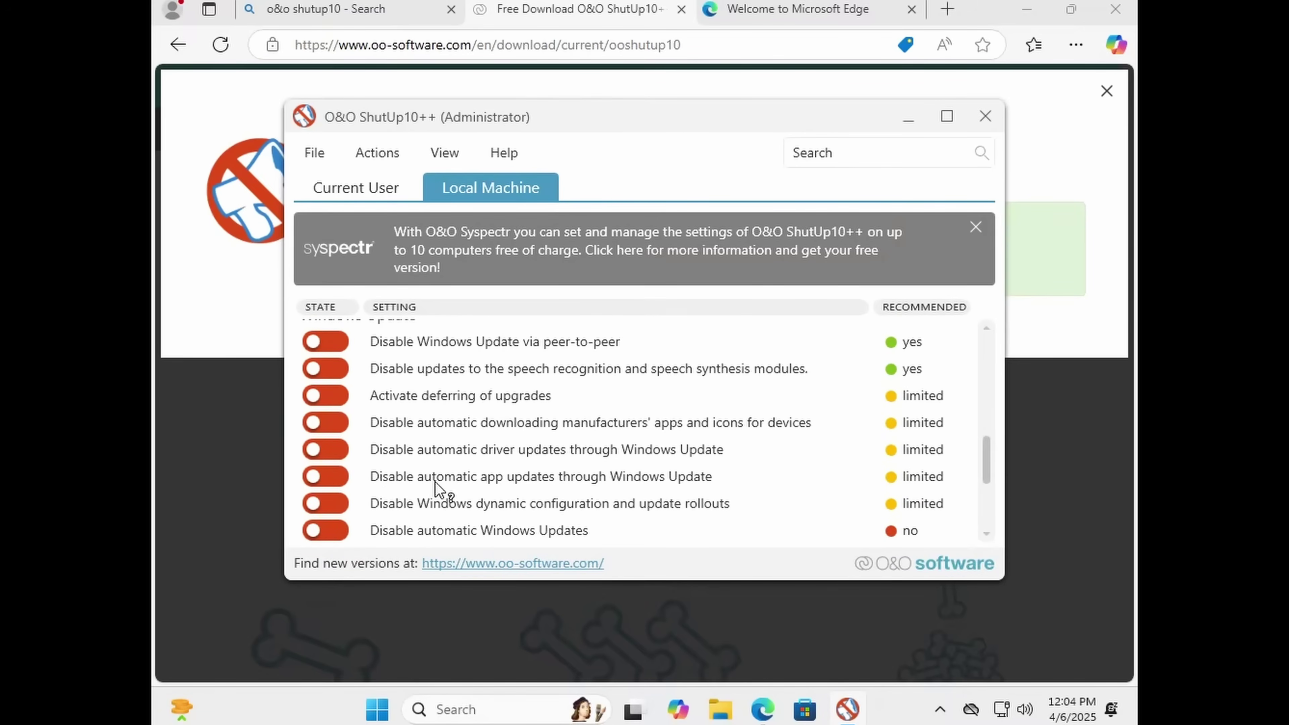
scroll(435, 482, "up", 1)
scroll(397, 428, "up", 1)
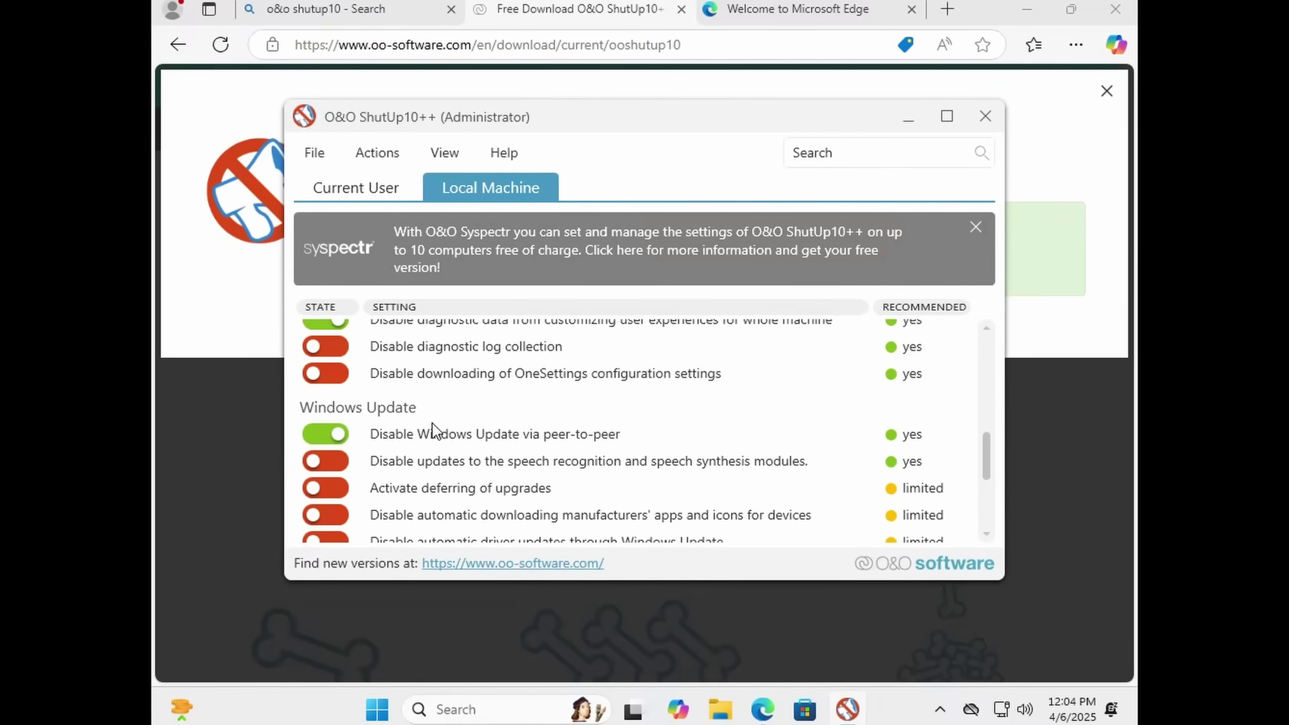
Step: Disable Windows Copilot, the provision of recall functionality, Paint's Image Creator and Windows Copilot+ Recall in the Windows AI settings
scroll(432, 427, "up", 2)
scroll(428, 423, "up", 7)
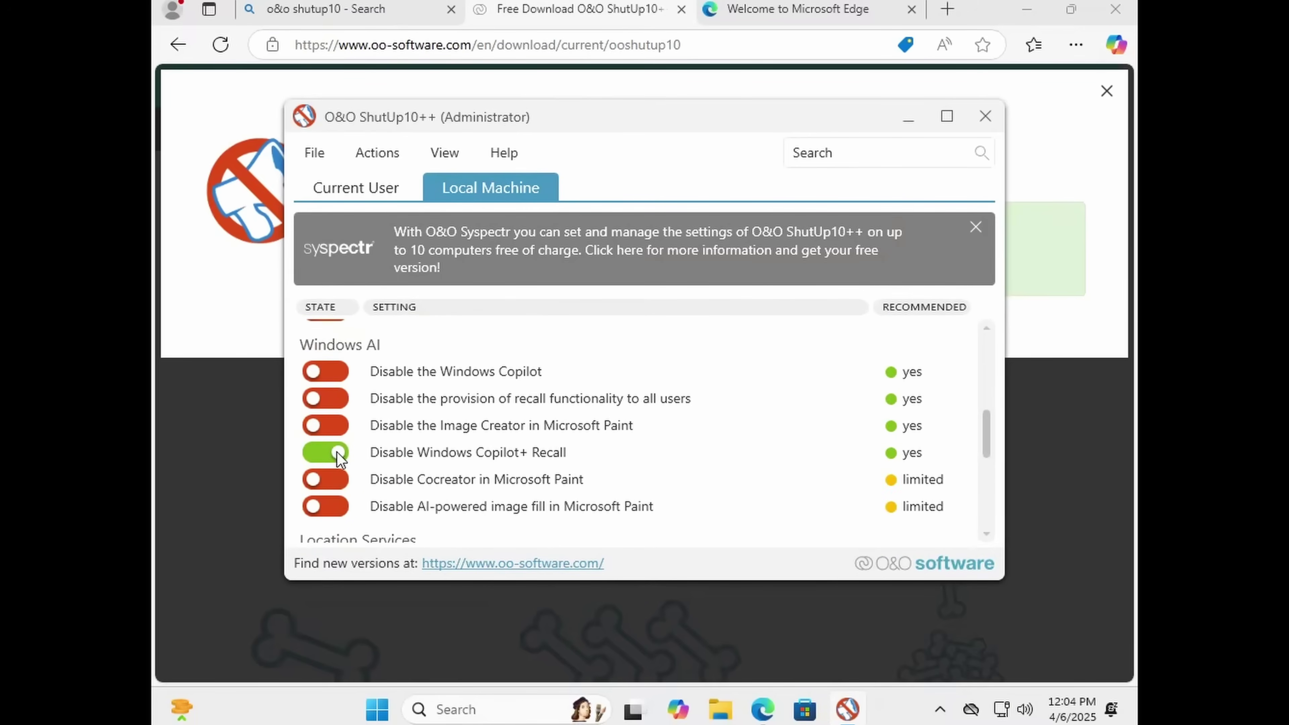
left_click(329, 429)
left_click(325, 376)
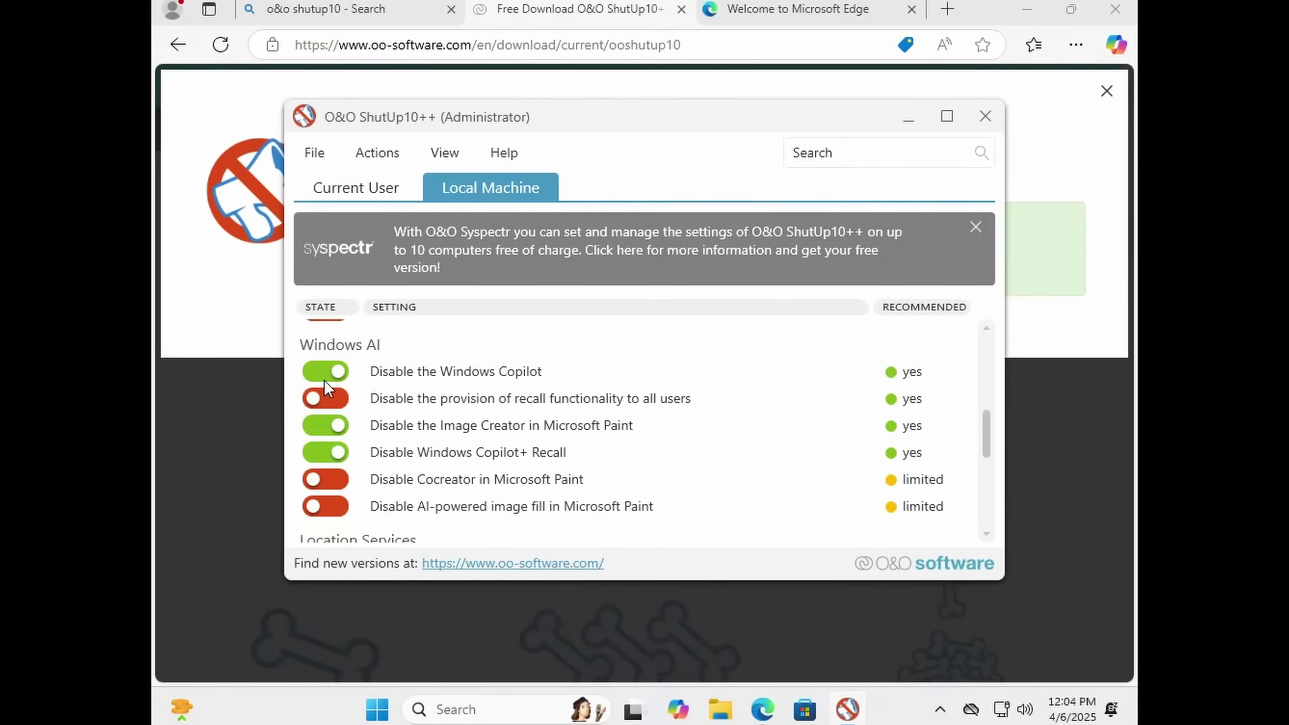
left_click(321, 403)
Step: For Cortana, disallow location use and disable desktop web search, web results, speech model downloads, cloud search and Cortana above the lock screen
scroll(348, 505, "up", 4)
left_click(339, 336)
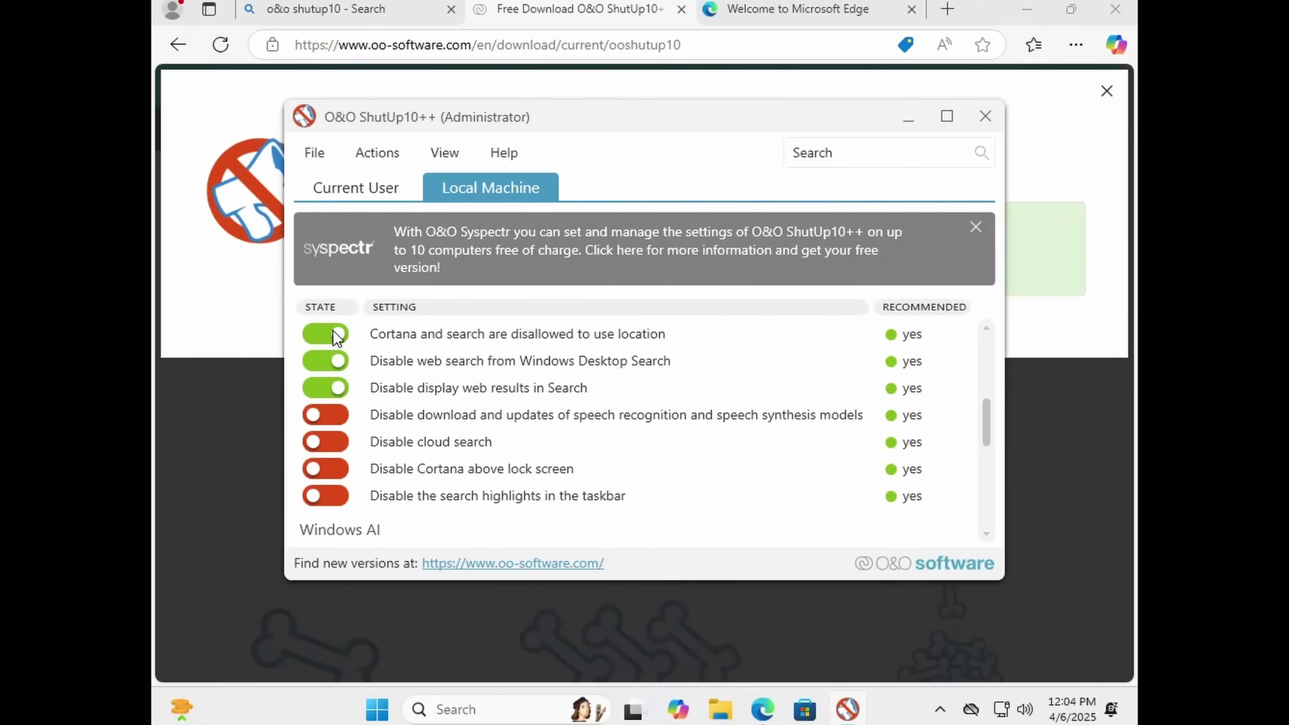
left_click(348, 418)
left_click(338, 424)
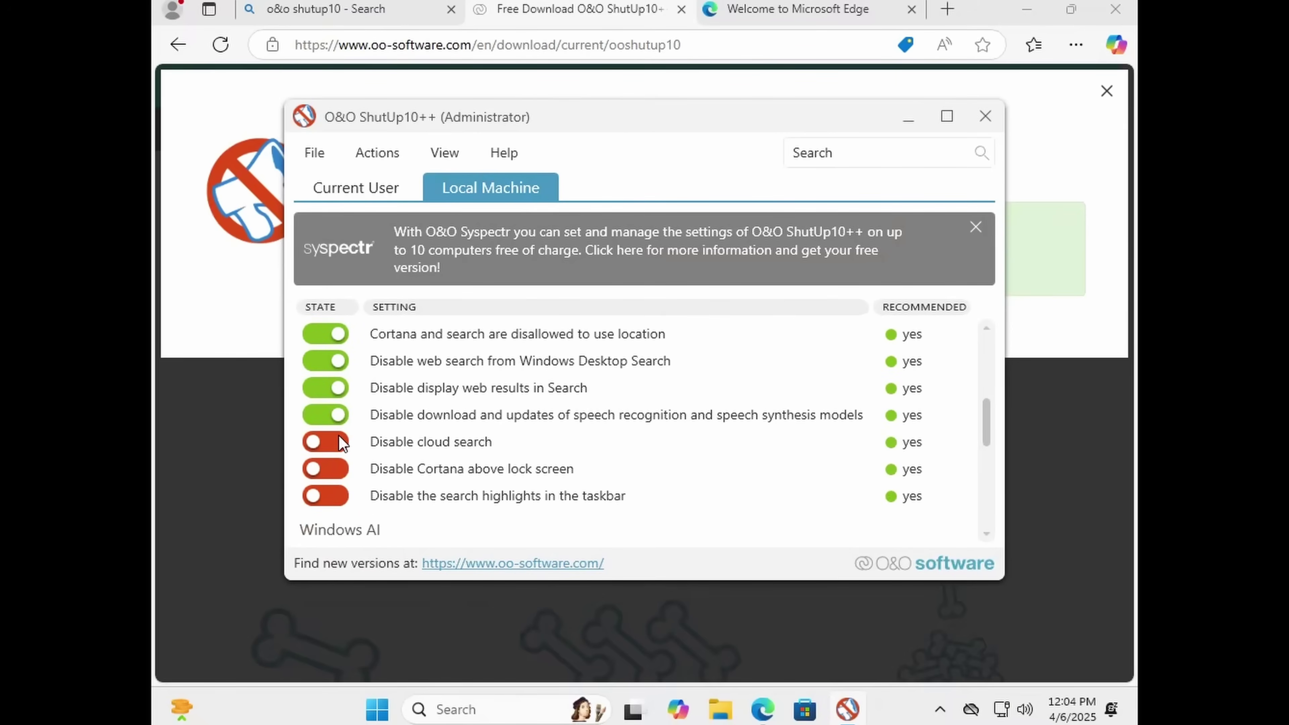
left_click(348, 499)
scroll(349, 500, "up", 1)
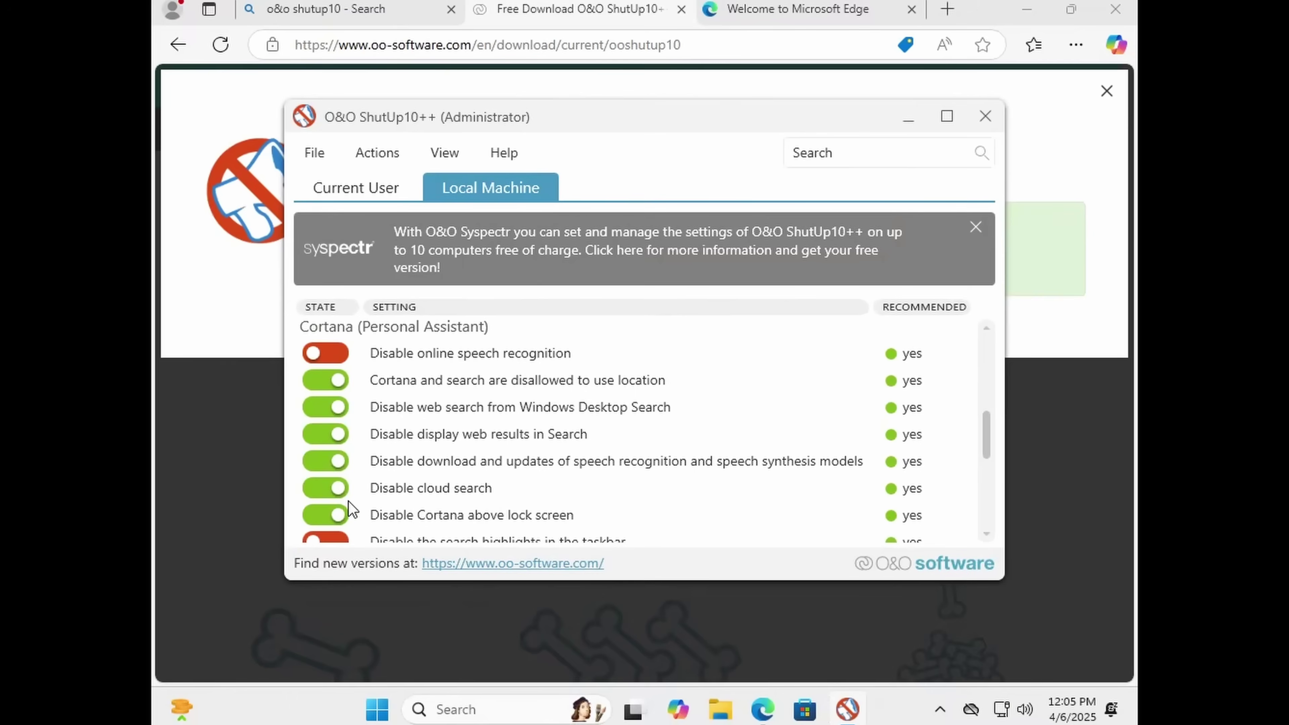
scroll(350, 488, "down", 1)
left_click(349, 478)
Step: Try a Windows taskbar search for "a" and close the search results
scroll(349, 479, "up", 2)
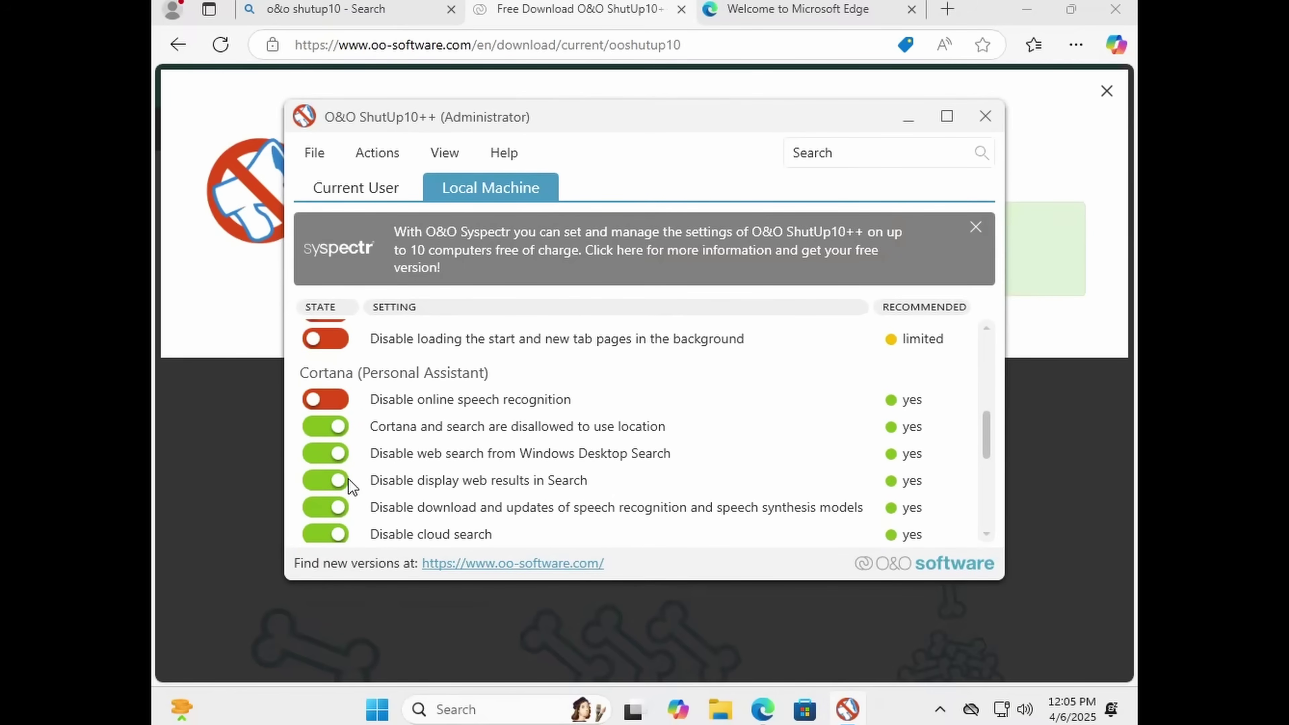
scroll(338, 426, "up", 5)
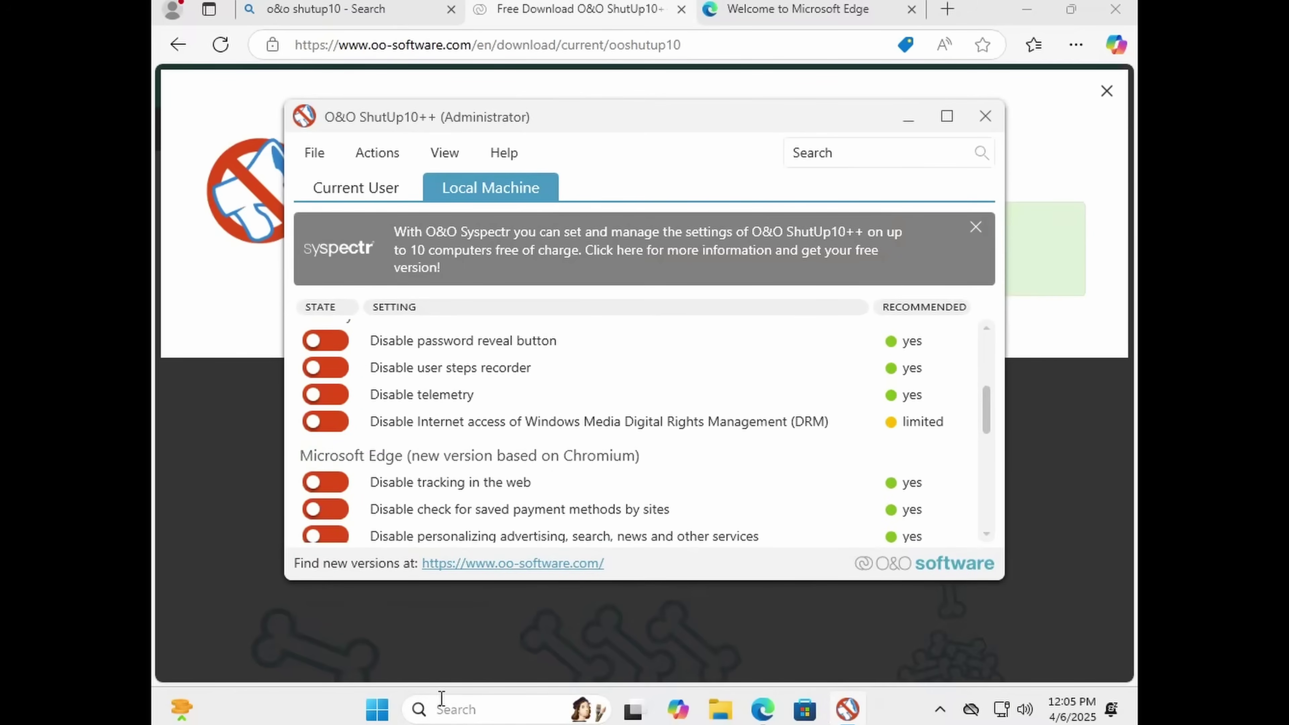
left_click(440, 708)
type("a")
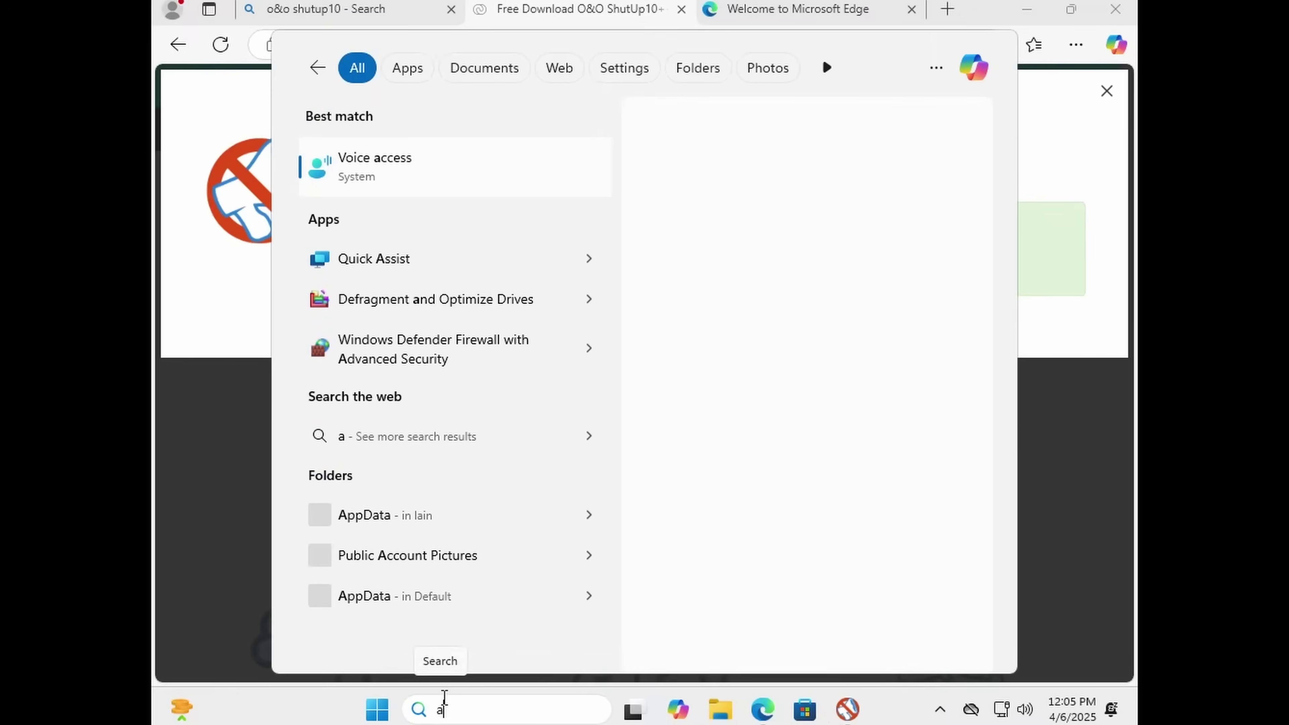
left_click(380, 696)
left_click(379, 696)
Step: Close O&O ShutUp10++, acknowledging its closing note and dismissing the reboot prompt without restarting Windows
scroll(476, 493, "up", 6)
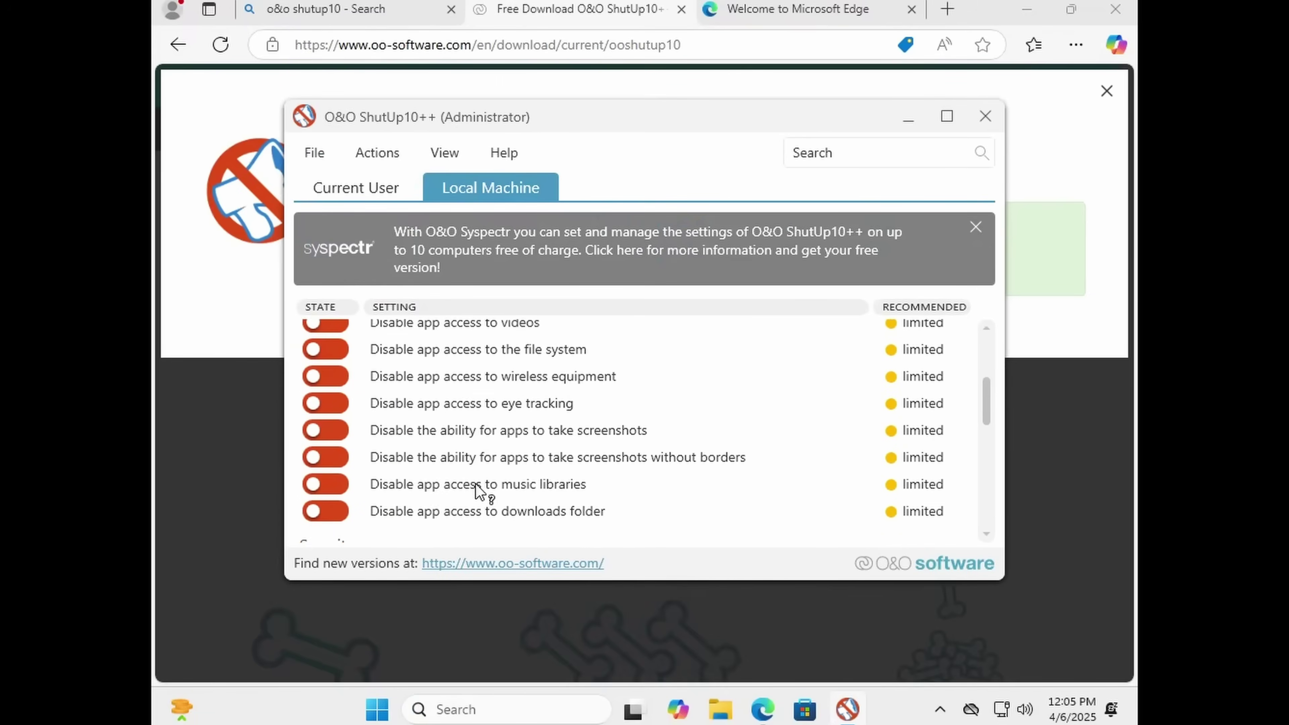
scroll(476, 492, "down", 4)
left_click(986, 126)
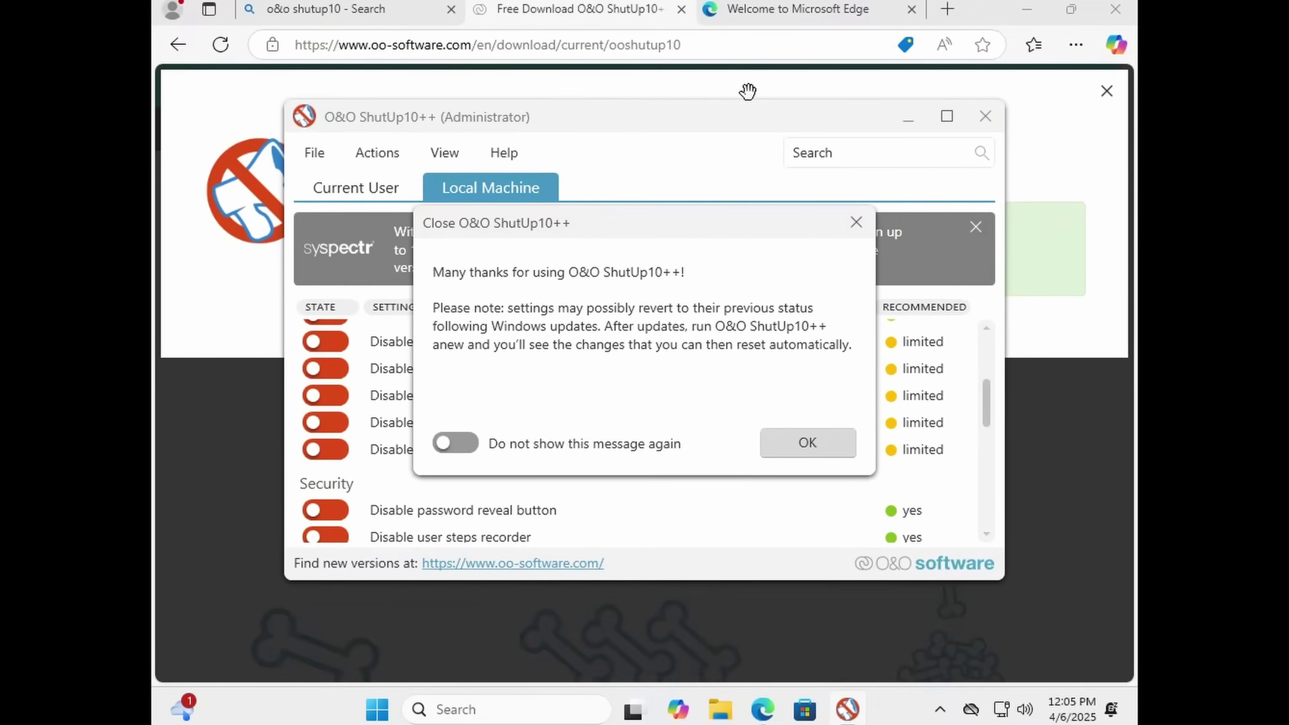
left_click(791, 450)
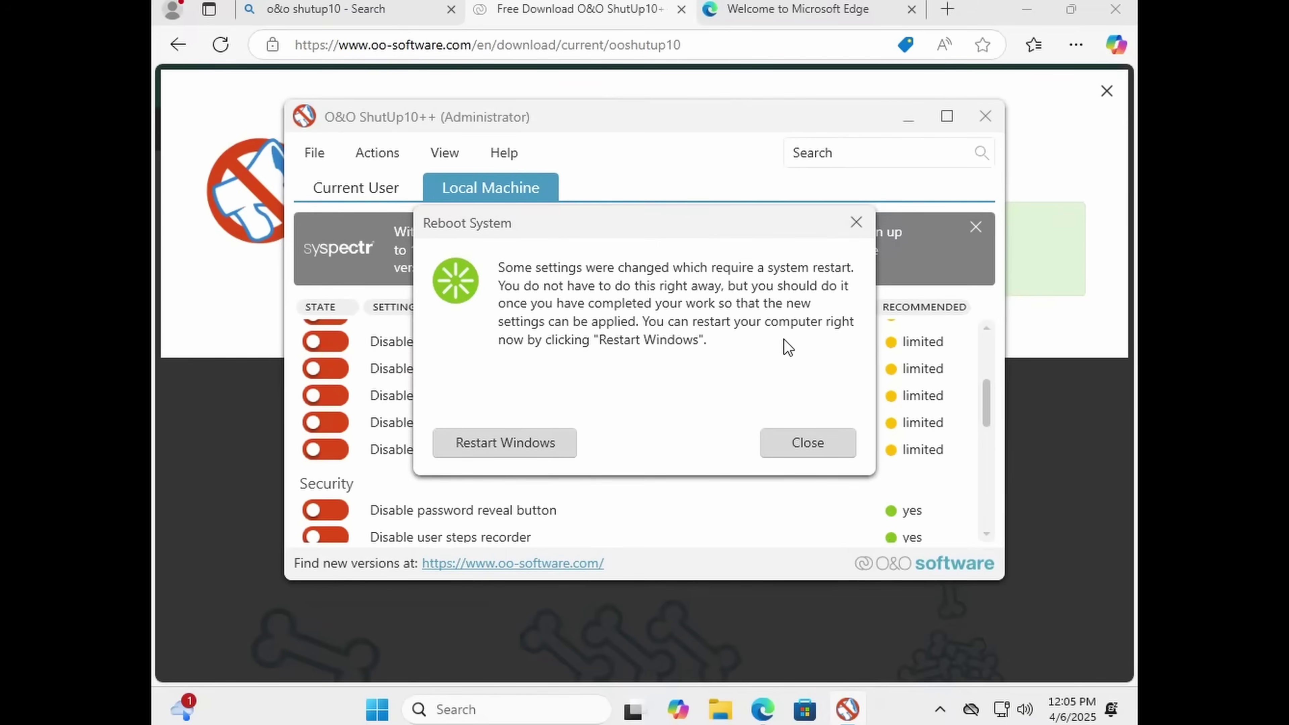
left_click(797, 449)
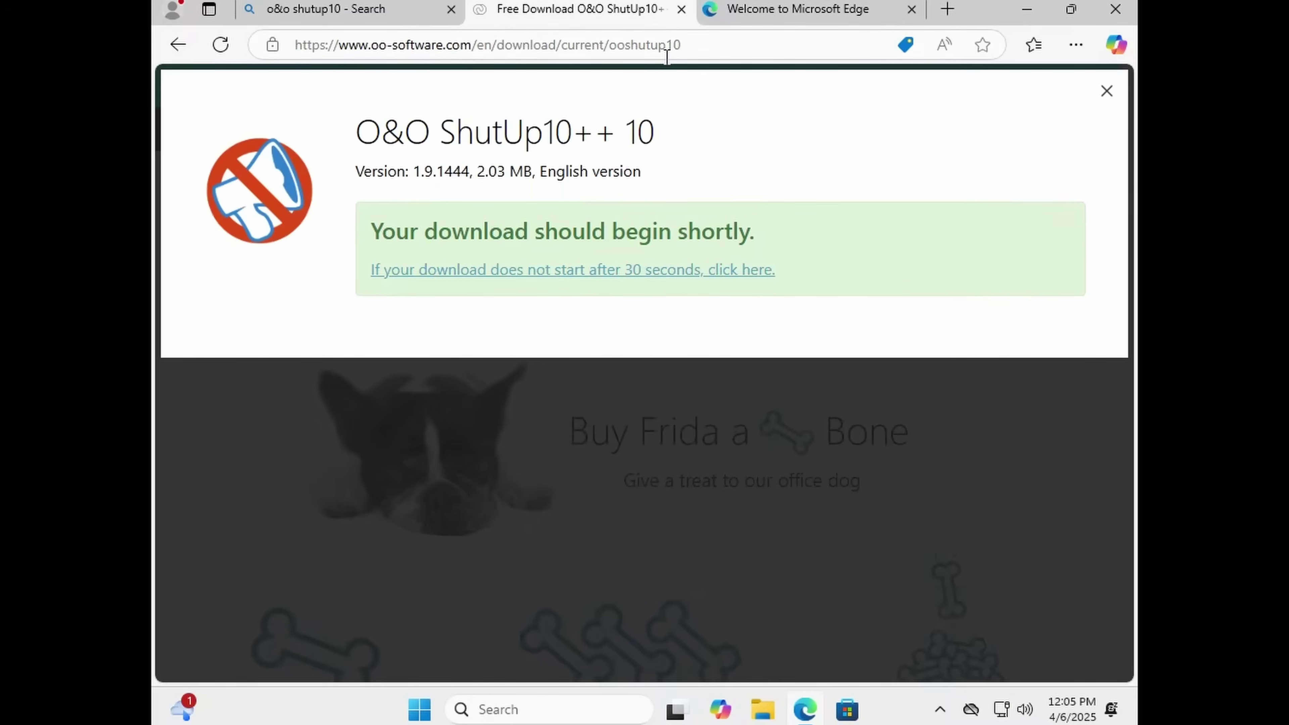
Step: Search the web for chris titus windows tool and open The Ultimate Windows Utility page at its download and usage instructions
left_click(667, 47)
type("chris titus windows tool")
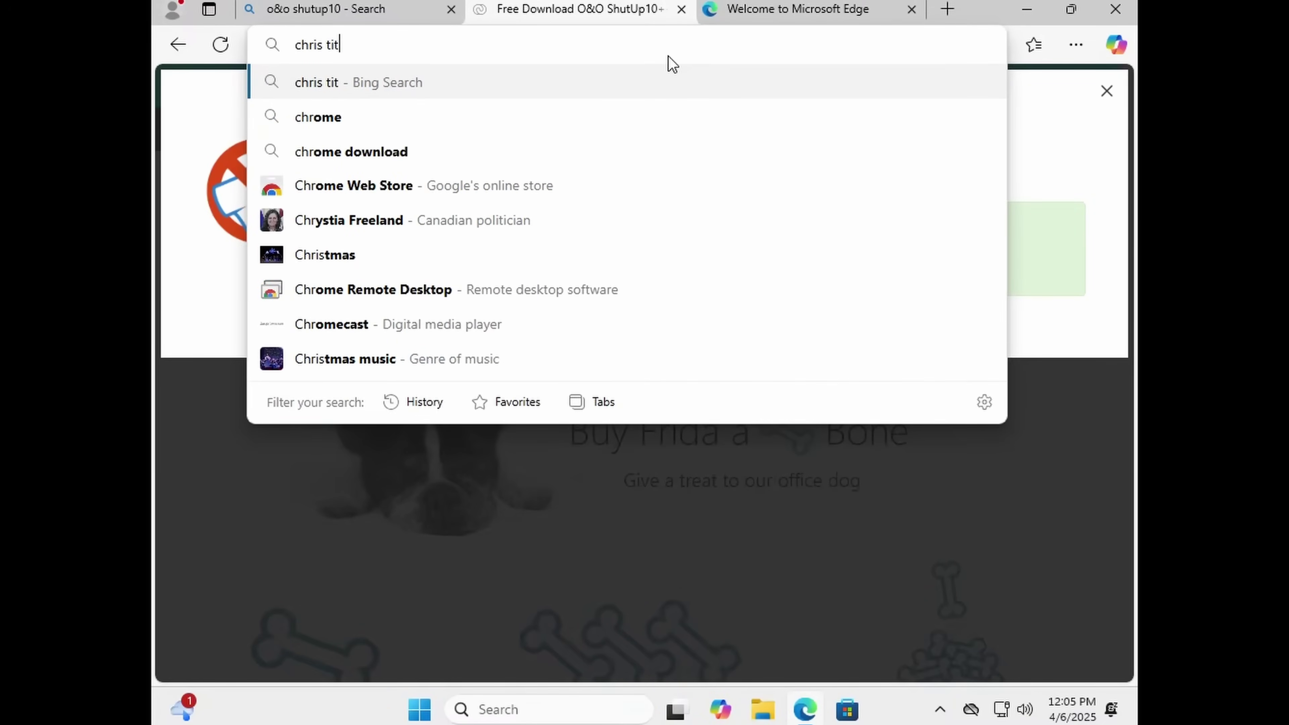
key("Return")
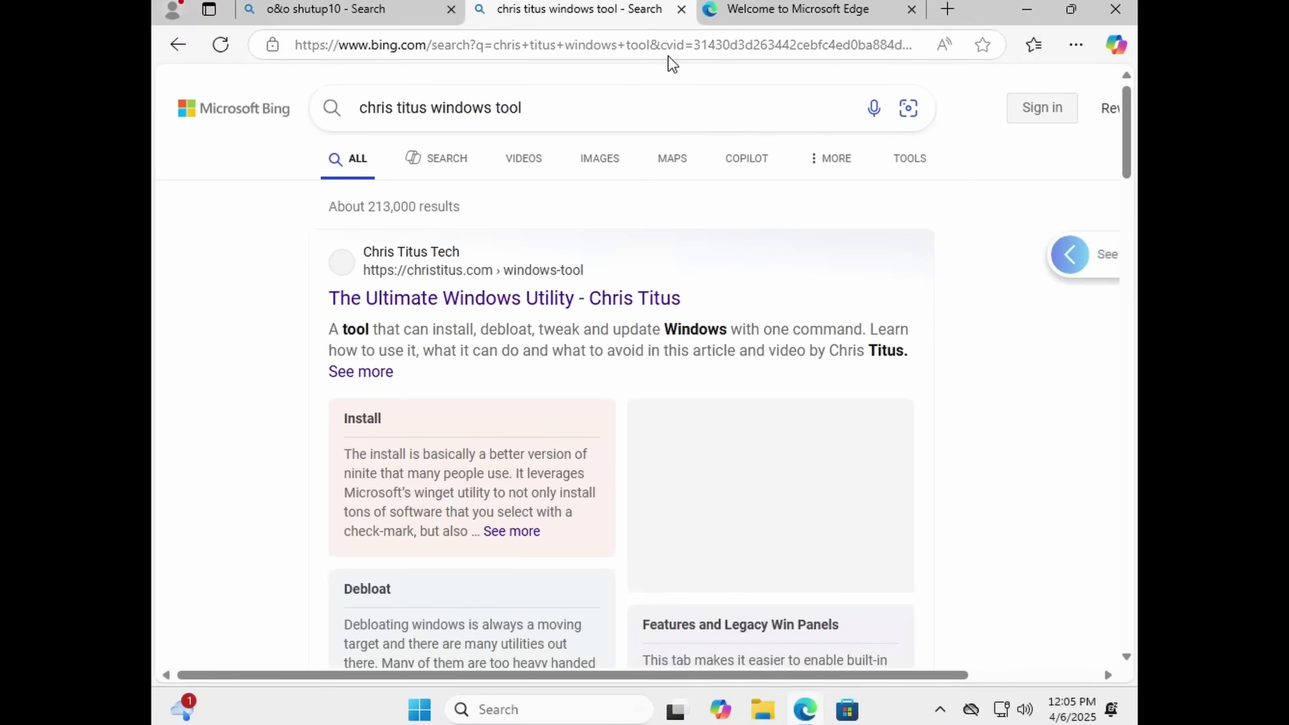
left_click(579, 327)
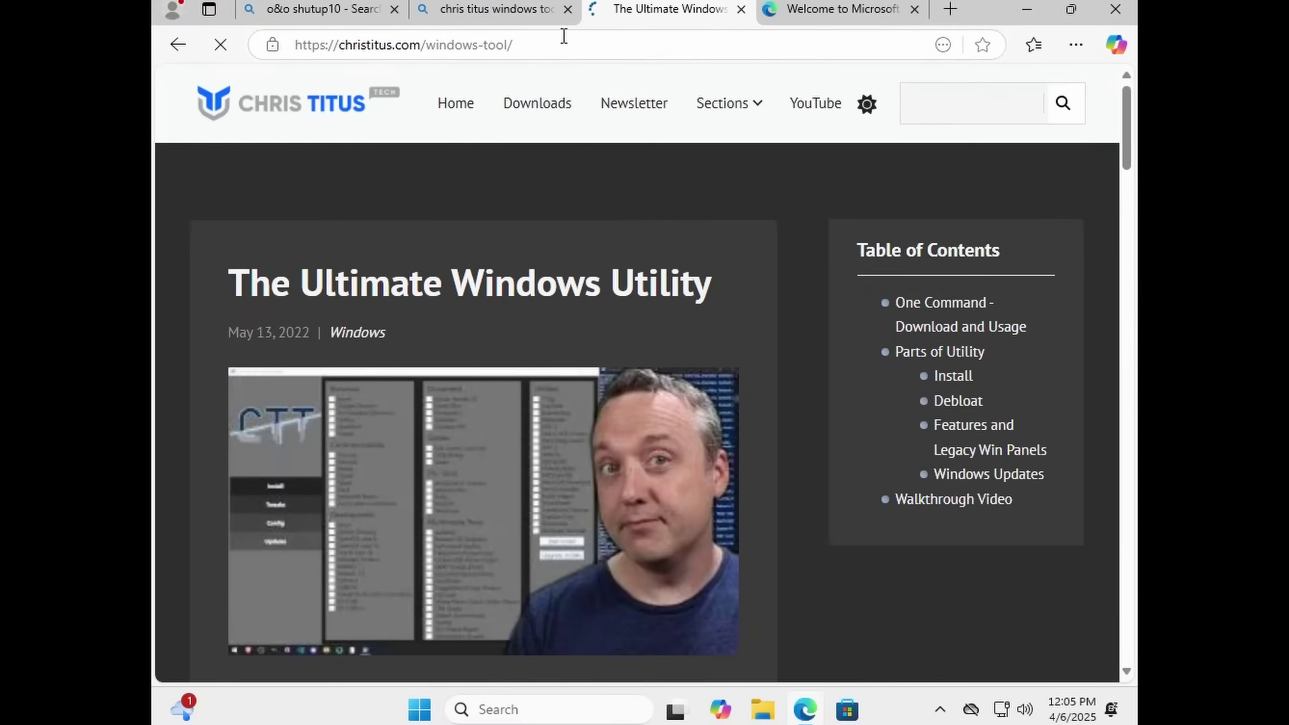
scroll(443, 211, "down", 4)
scroll(533, 120, "down", 1)
left_click(533, 120)
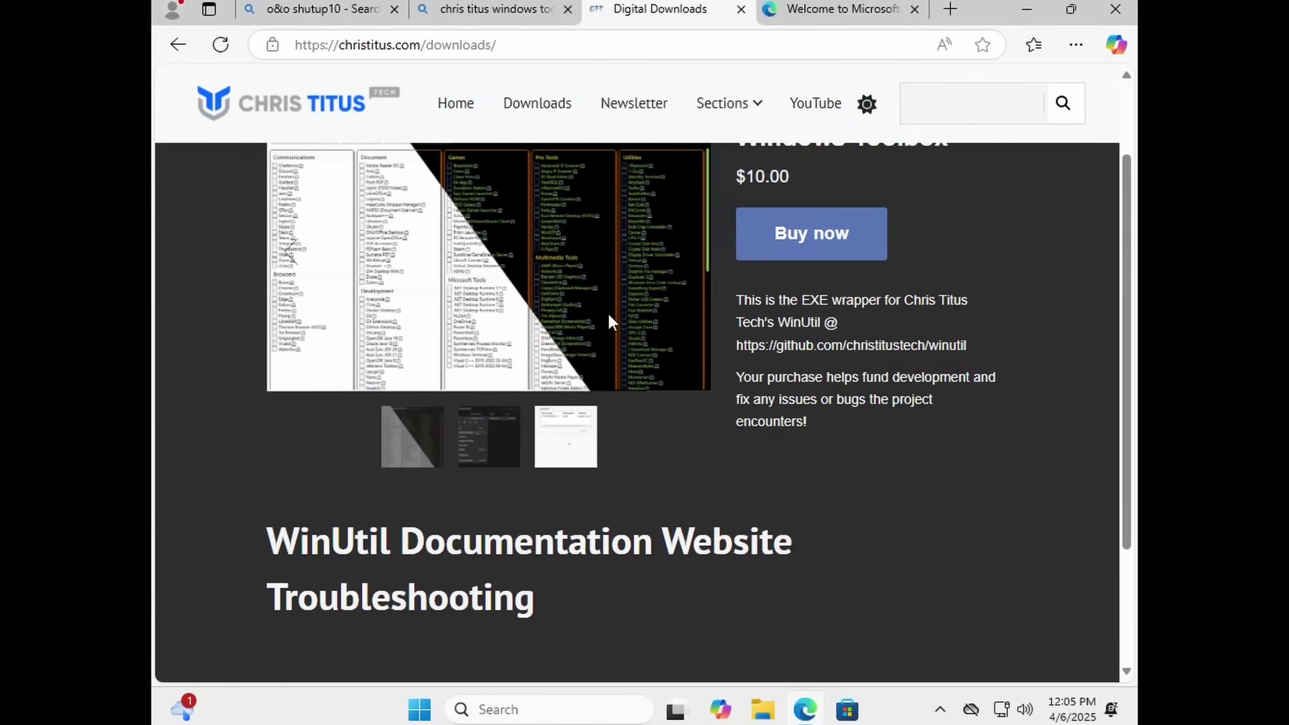
scroll(609, 324, "down", 3)
key("alt+Left")
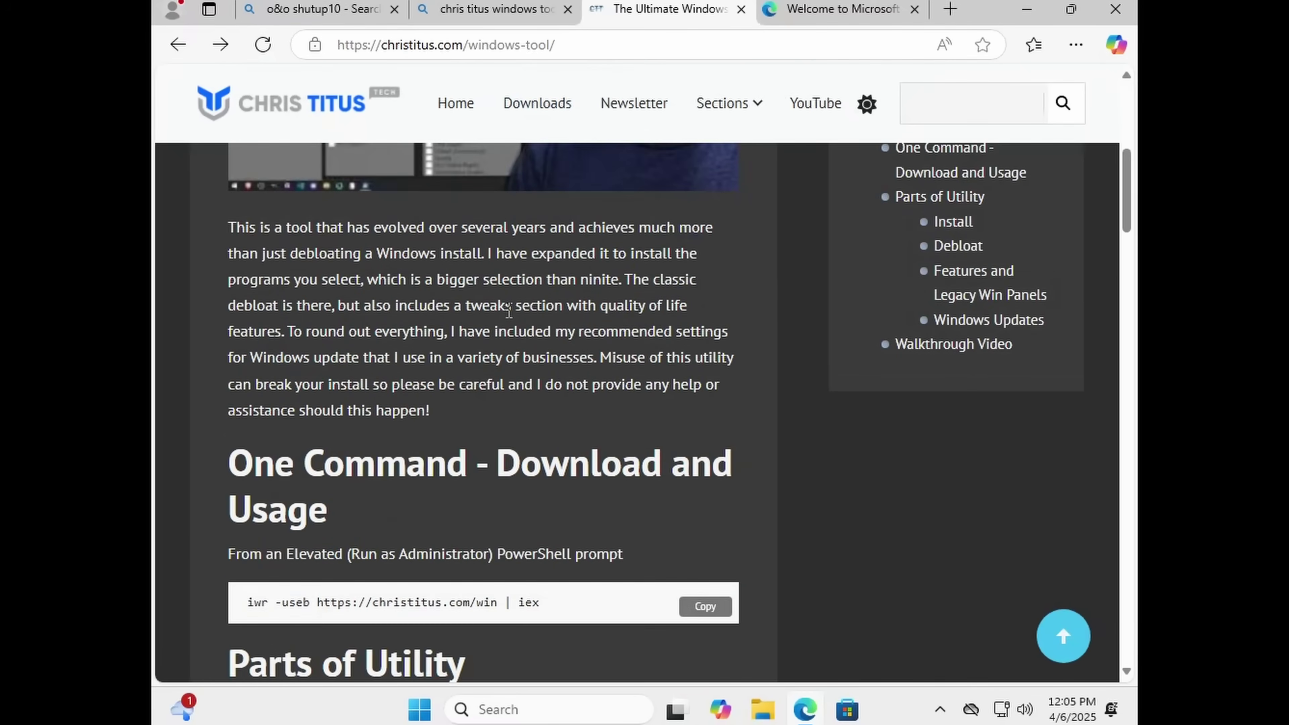
scroll(639, 376, "down", 4)
left_click(712, 407)
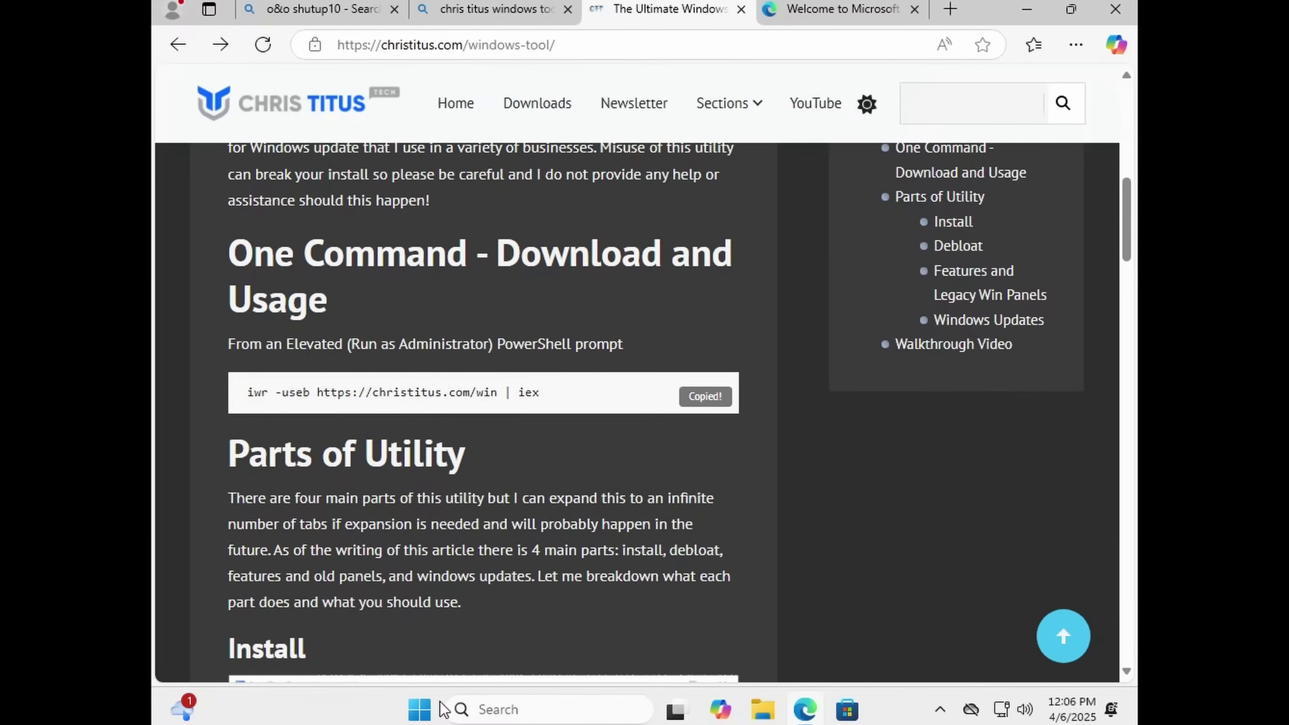
right_click(425, 711)
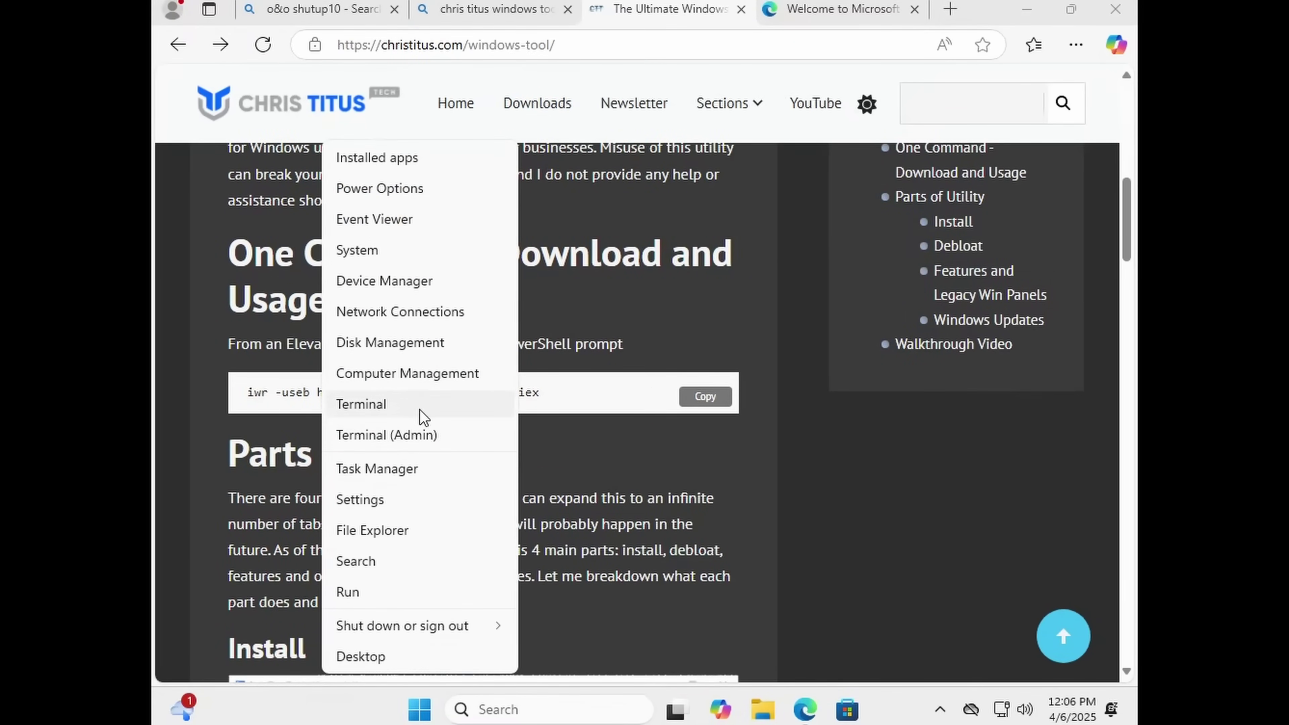
left_click(391, 436)
left_click(529, 514)
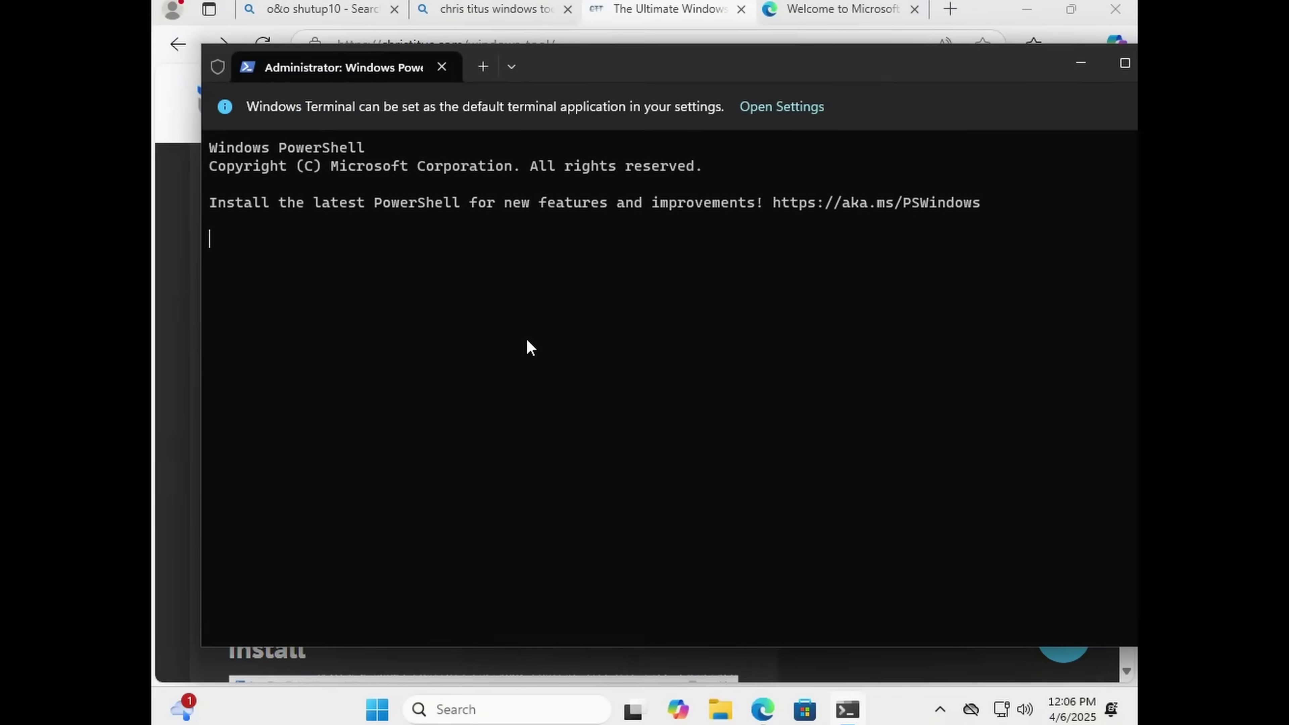
type("a")
key("Return")
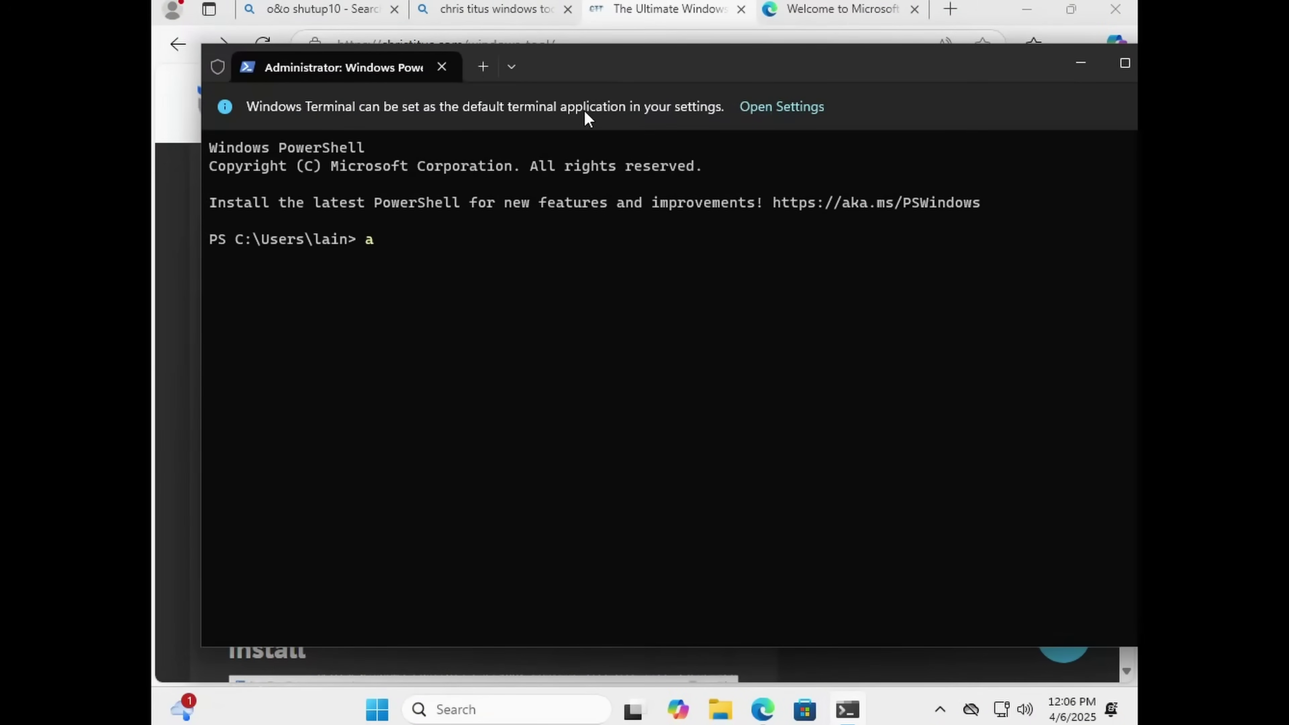
key("ctrl+c")
key("ctrl+c")
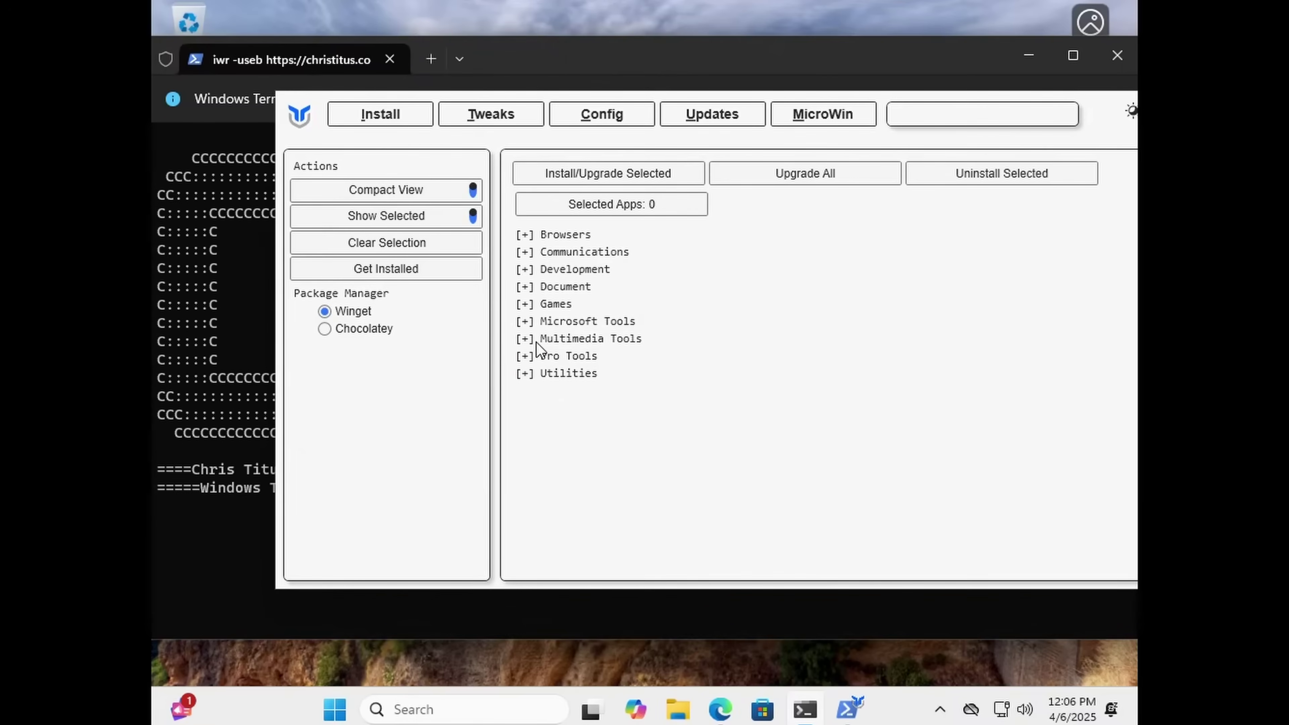
double_click(298, 136)
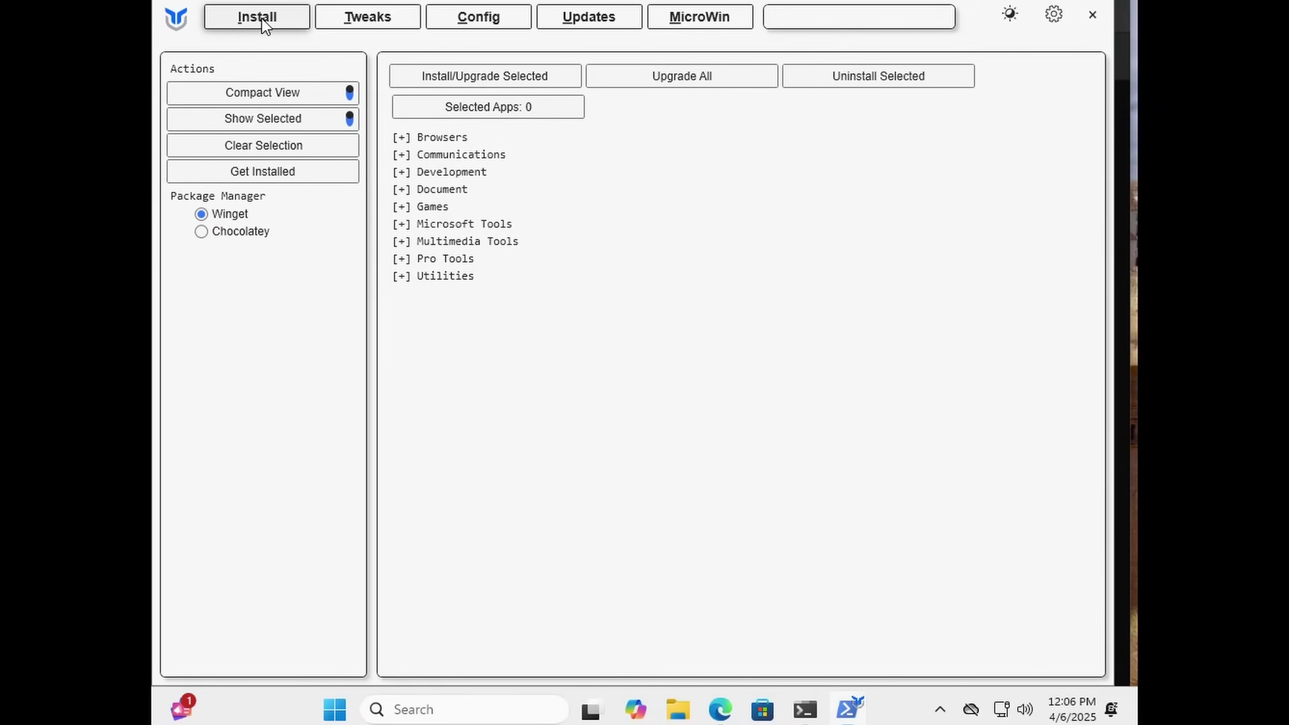
Step: Browse the Browsers category of installable apps, select Chrome for installation, and collapse the category
left_click(446, 147)
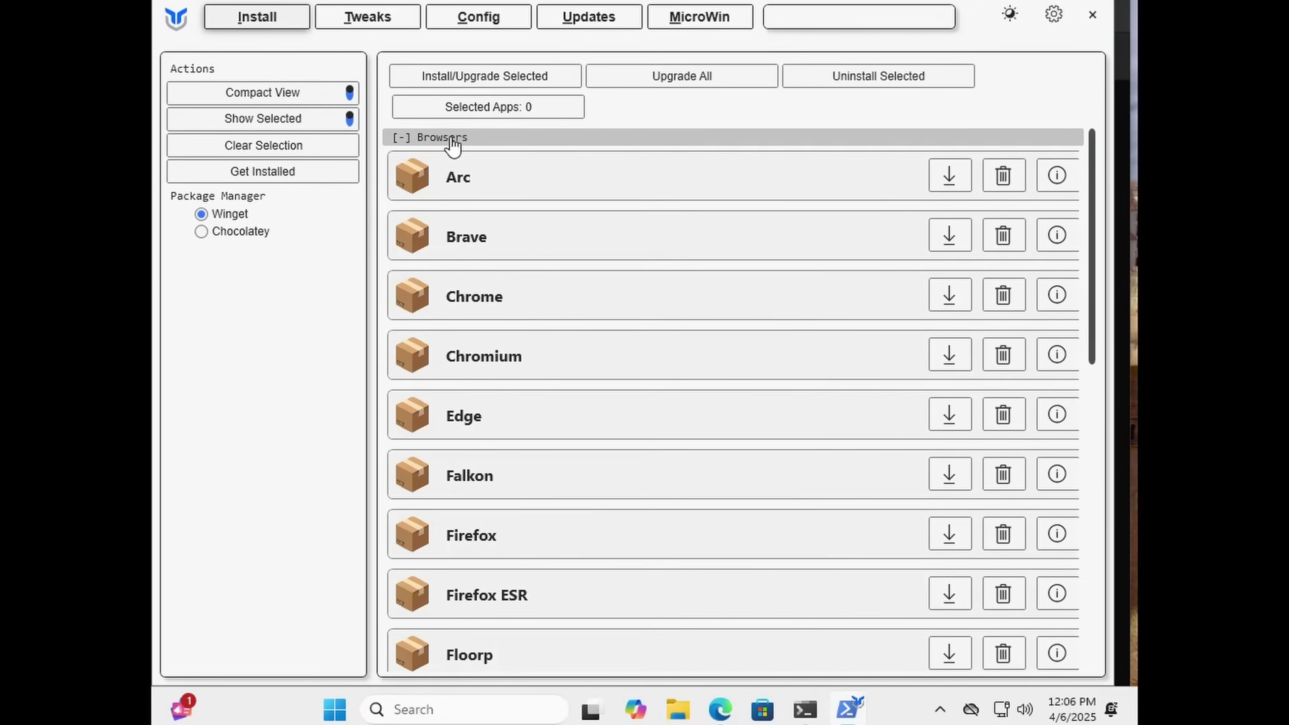
left_click(452, 145)
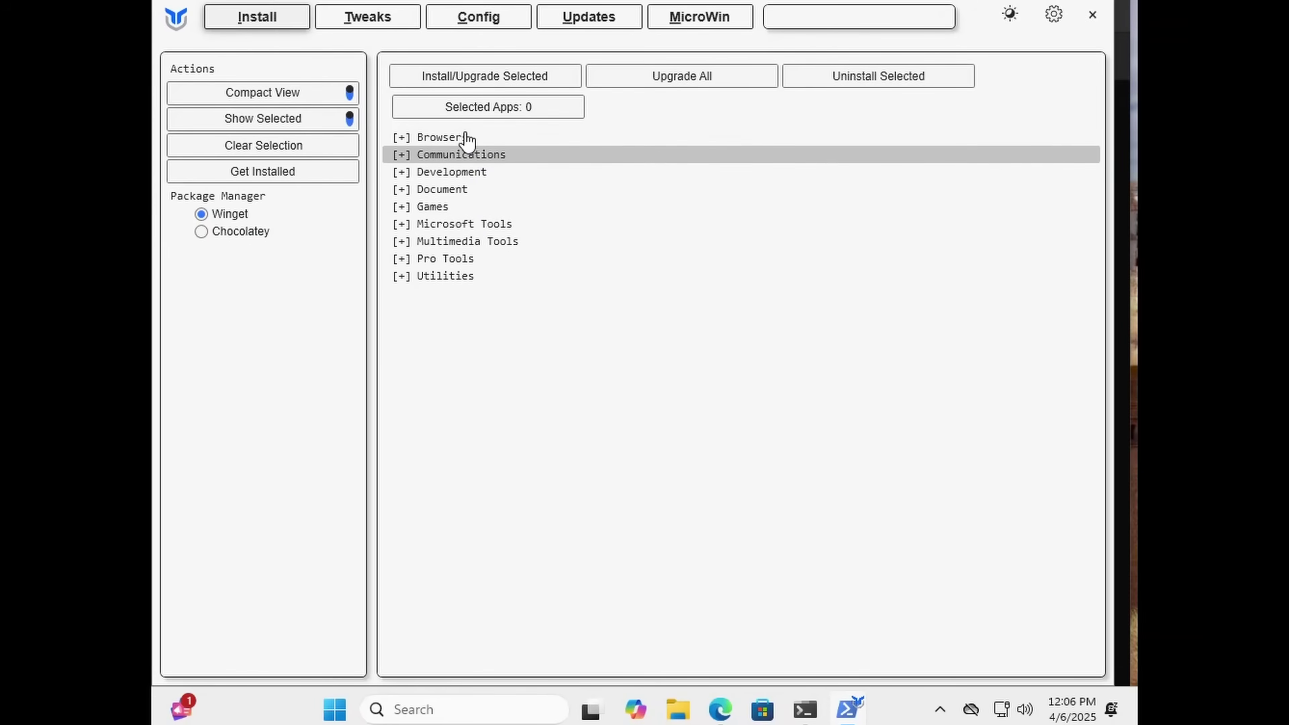
left_click(472, 141)
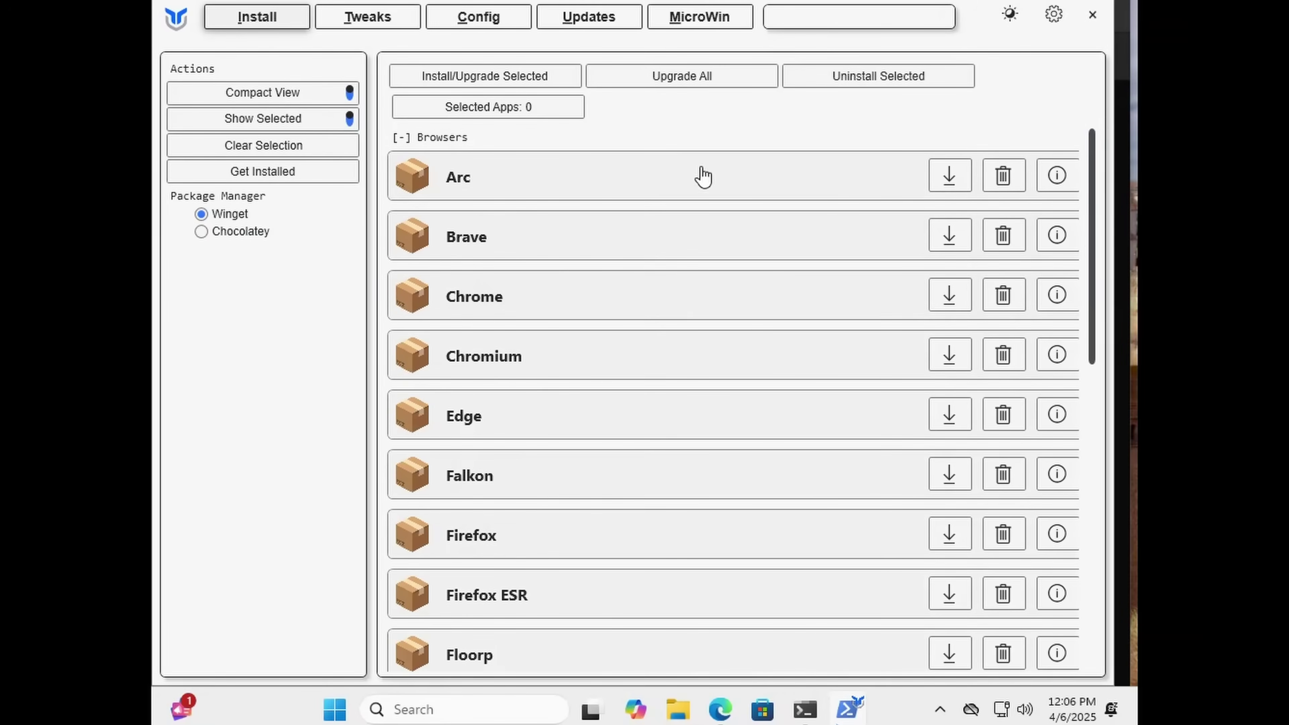
left_click(631, 173)
left_click(440, 138)
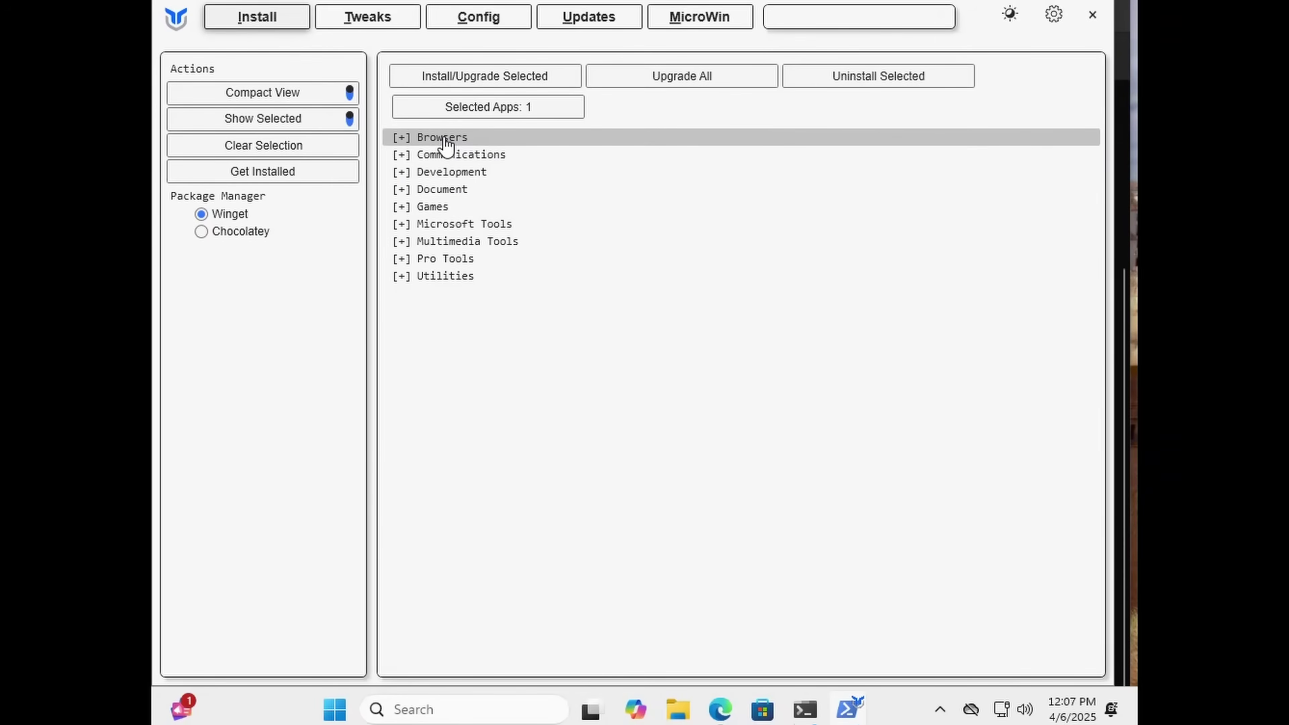
Step: Enable Dark Theme and Detailed BSoD, disable Recommendations in Start Menu, Mouse Acceleration and Sticky Keys, and choose the Standard tweak selection
left_click(361, 30)
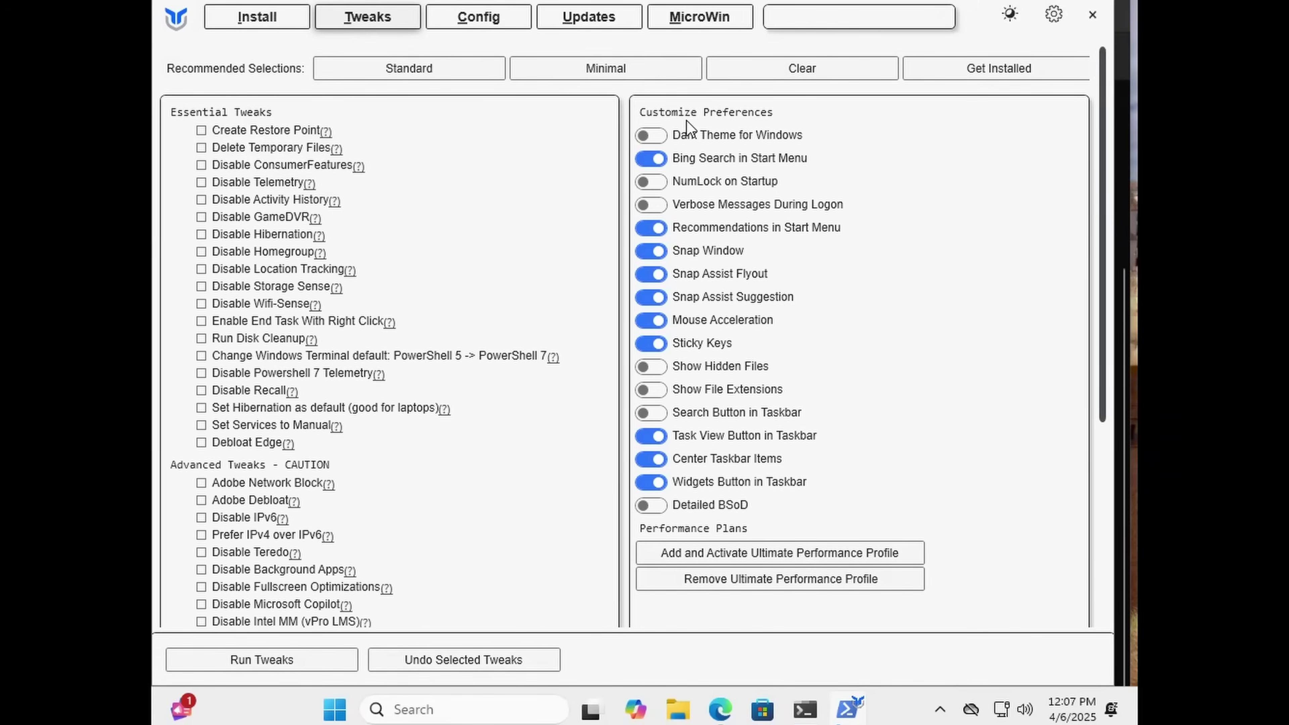
left_click(652, 139)
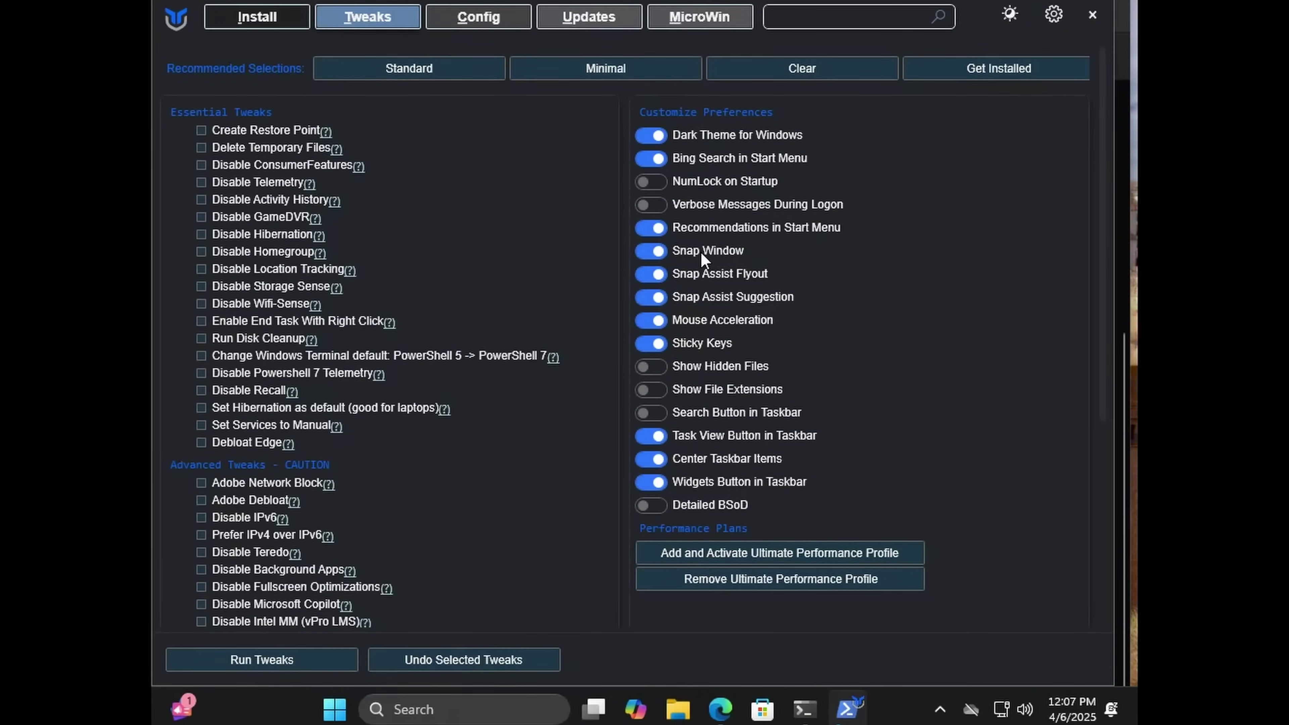
left_click(653, 229)
left_click(654, 320)
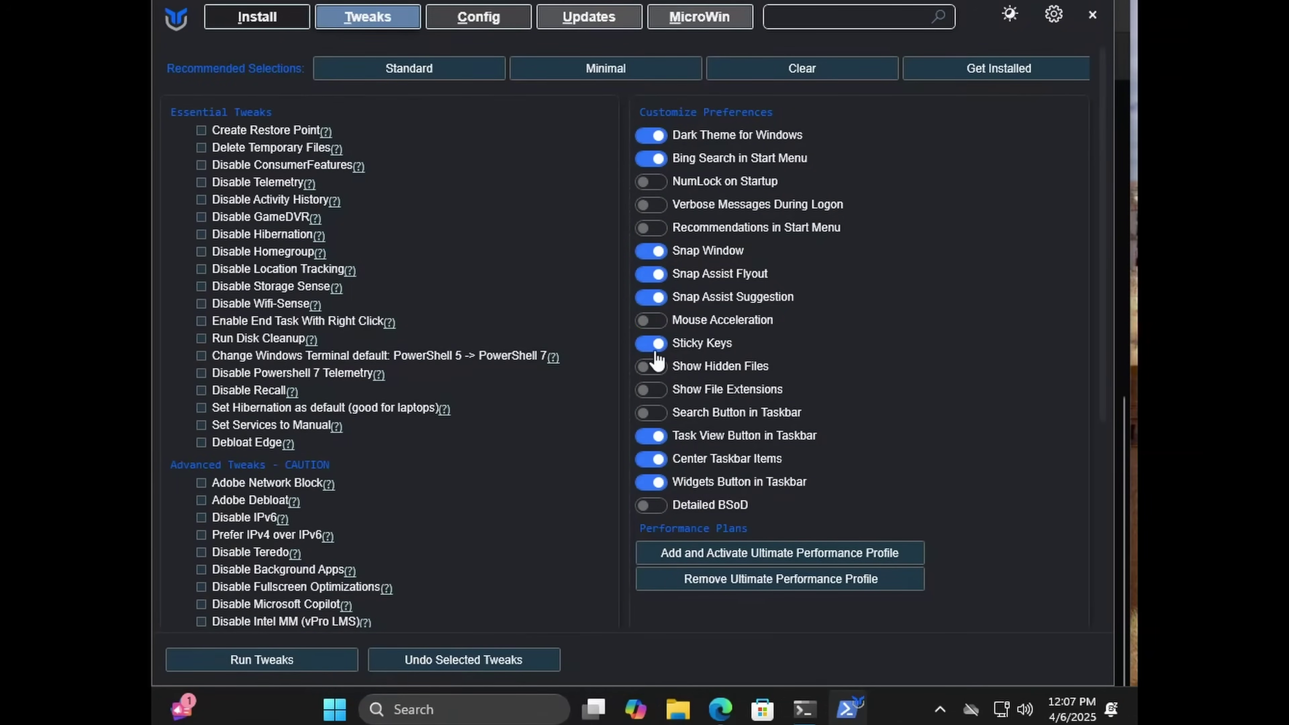
left_click(653, 343)
left_click(662, 507)
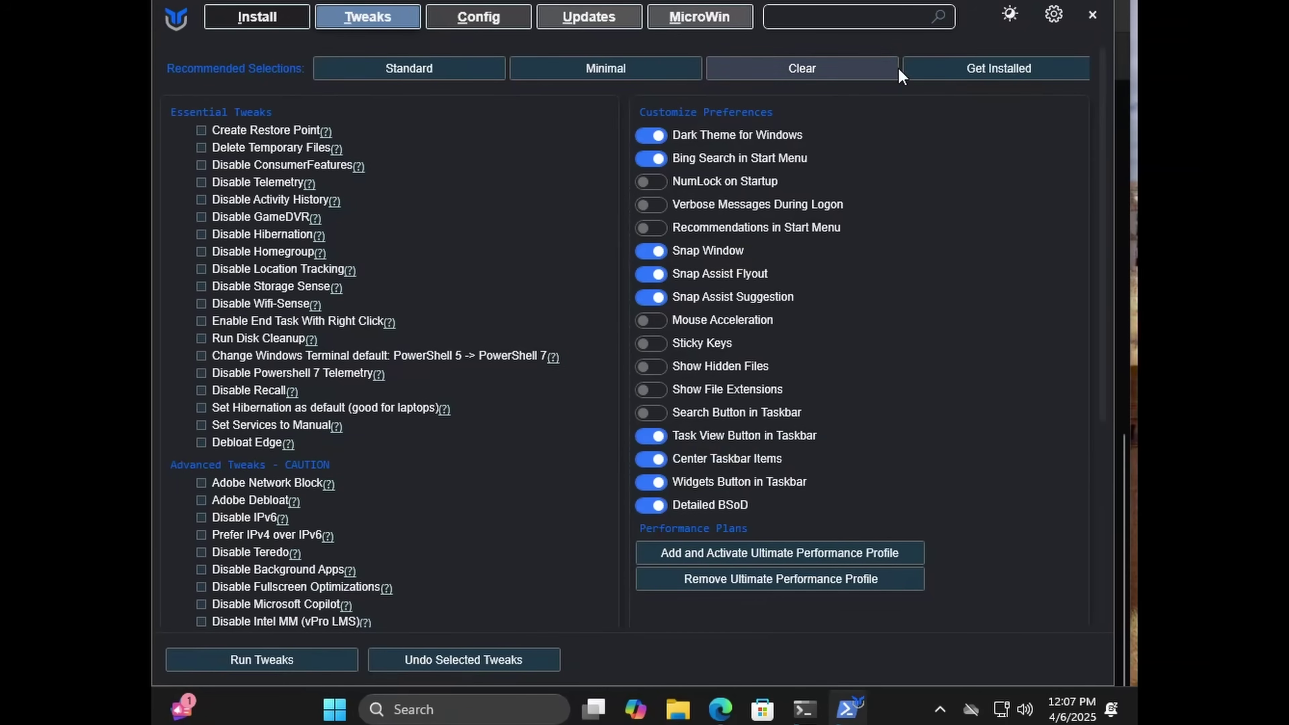
left_click(554, 64)
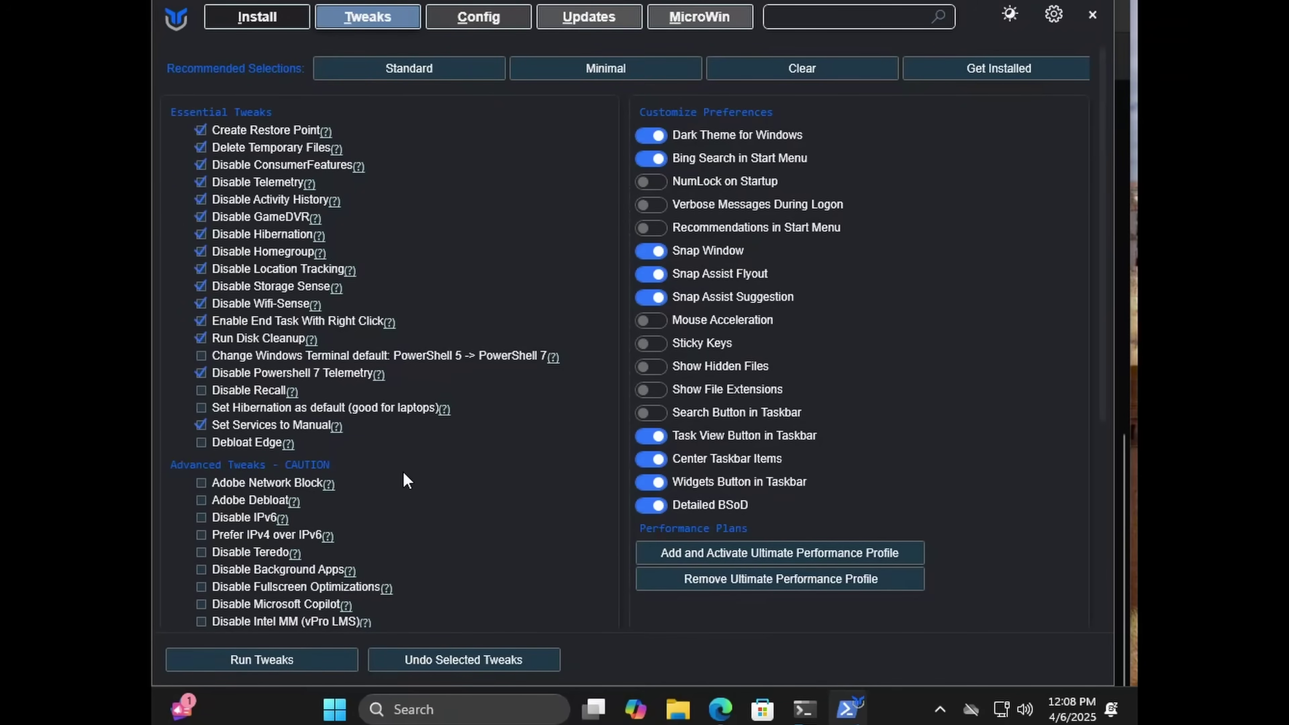
Step: Review the utility's Config features, Windows Update policy choices and MicroWin instructions, and return to the tweaks list
left_click(848, 714)
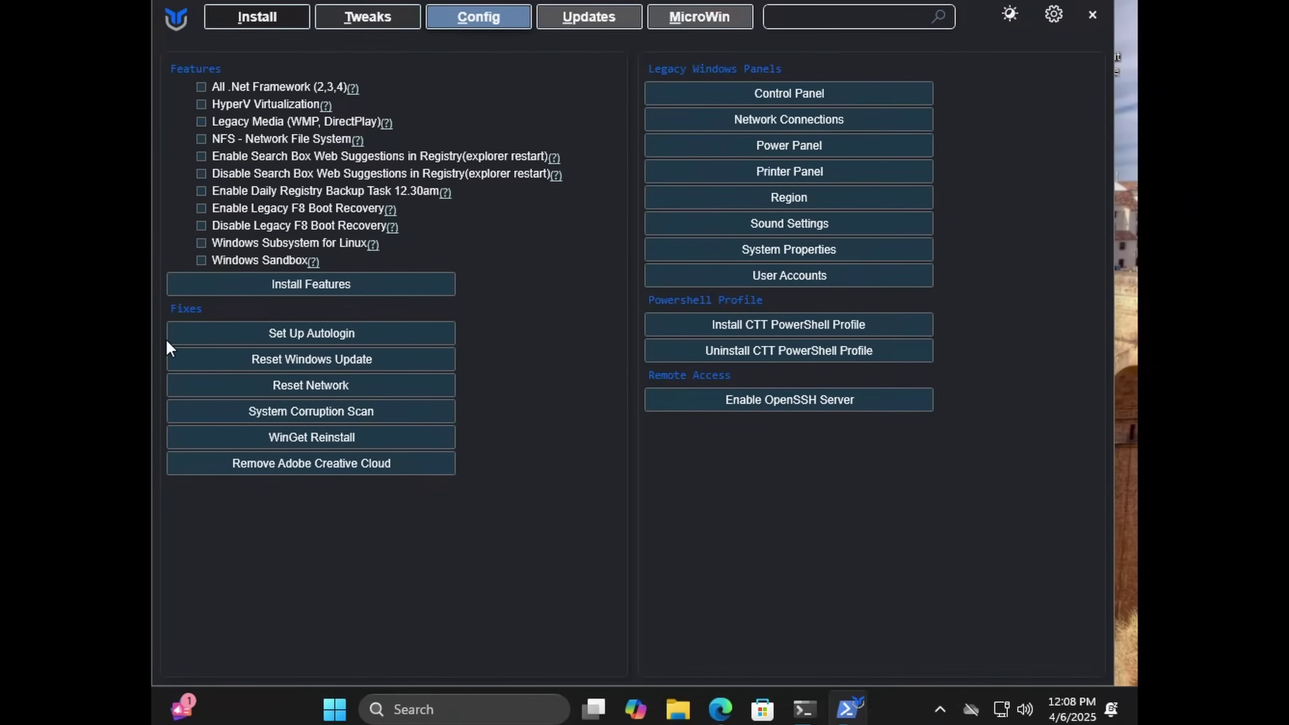
left_click(597, 18)
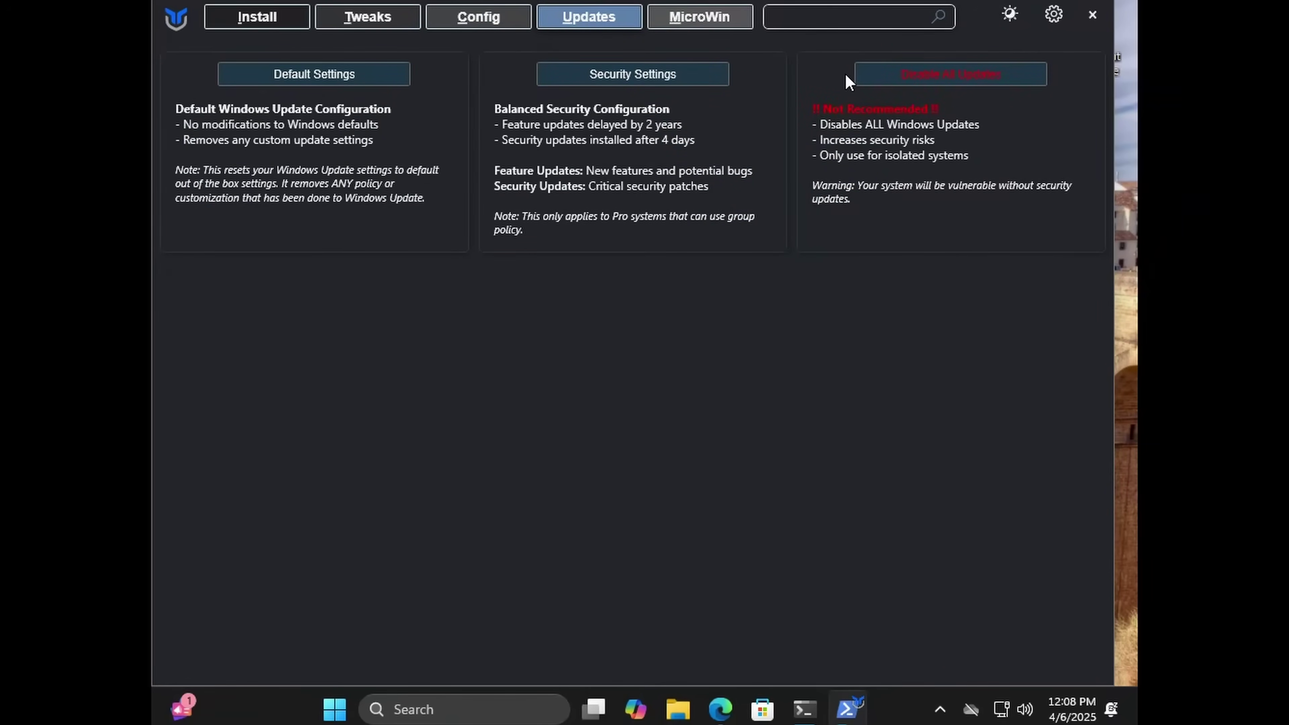
left_click(576, 70)
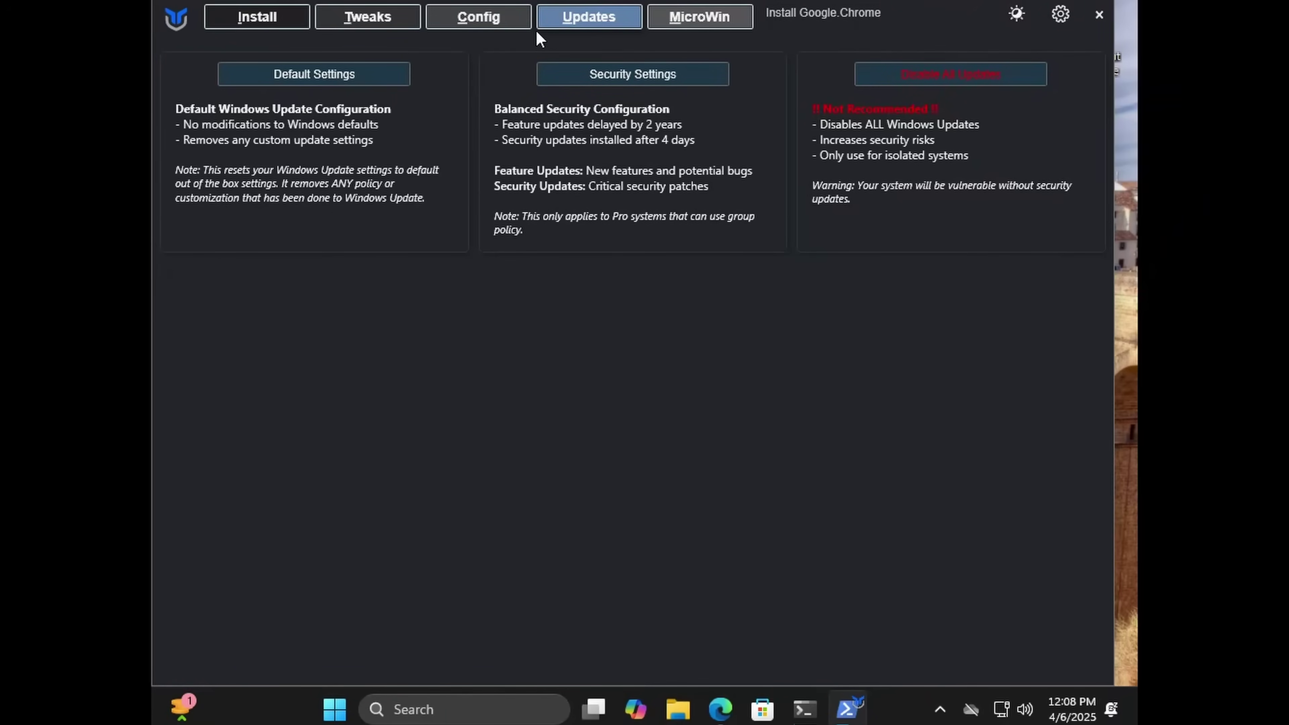
left_click(655, 25)
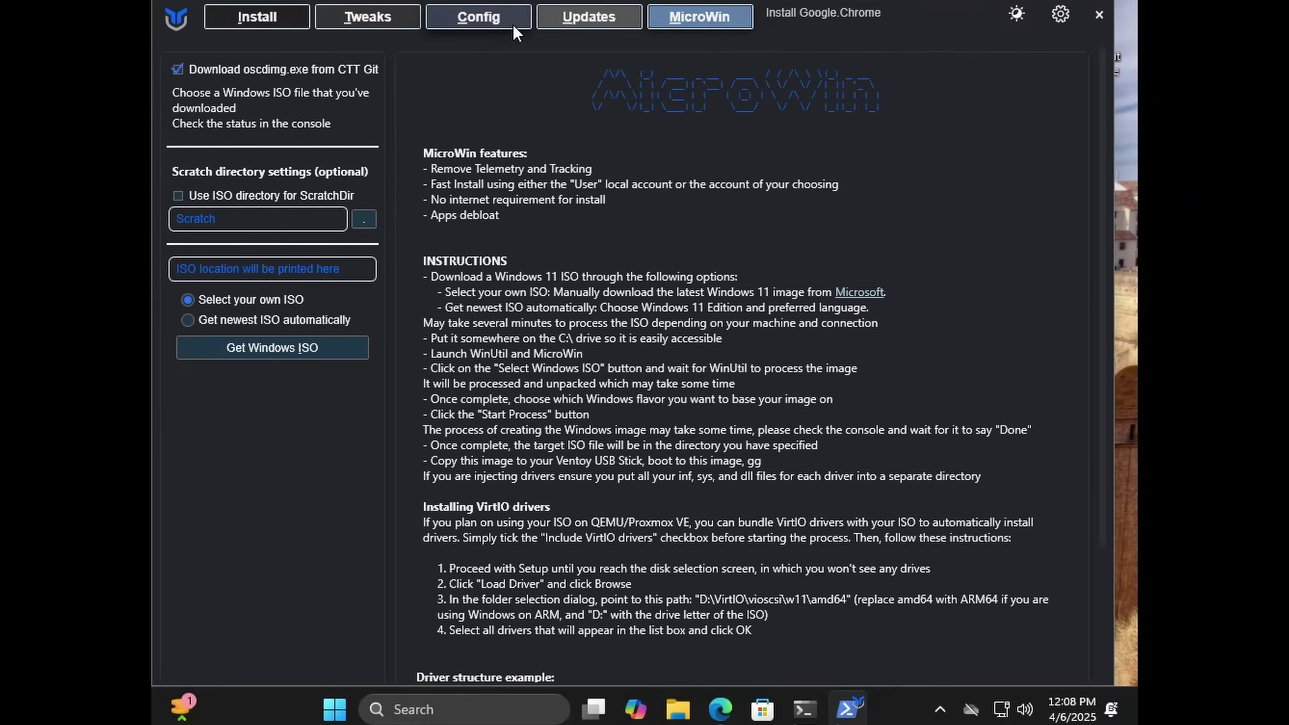
left_click(513, 25)
left_click(384, 27)
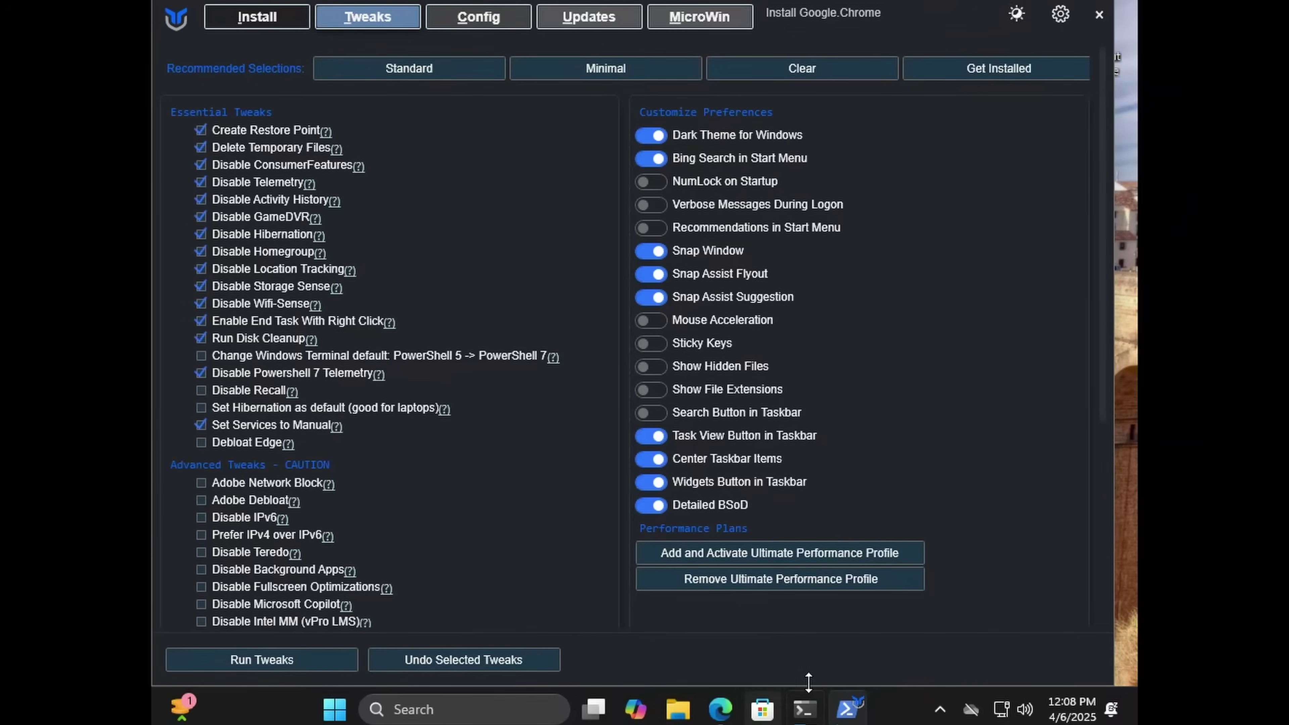
Step: Get the utility window out of the way, search Windows for defe, and open Virus & threat protection in Windows Security
left_click(848, 709)
left_click(465, 710)
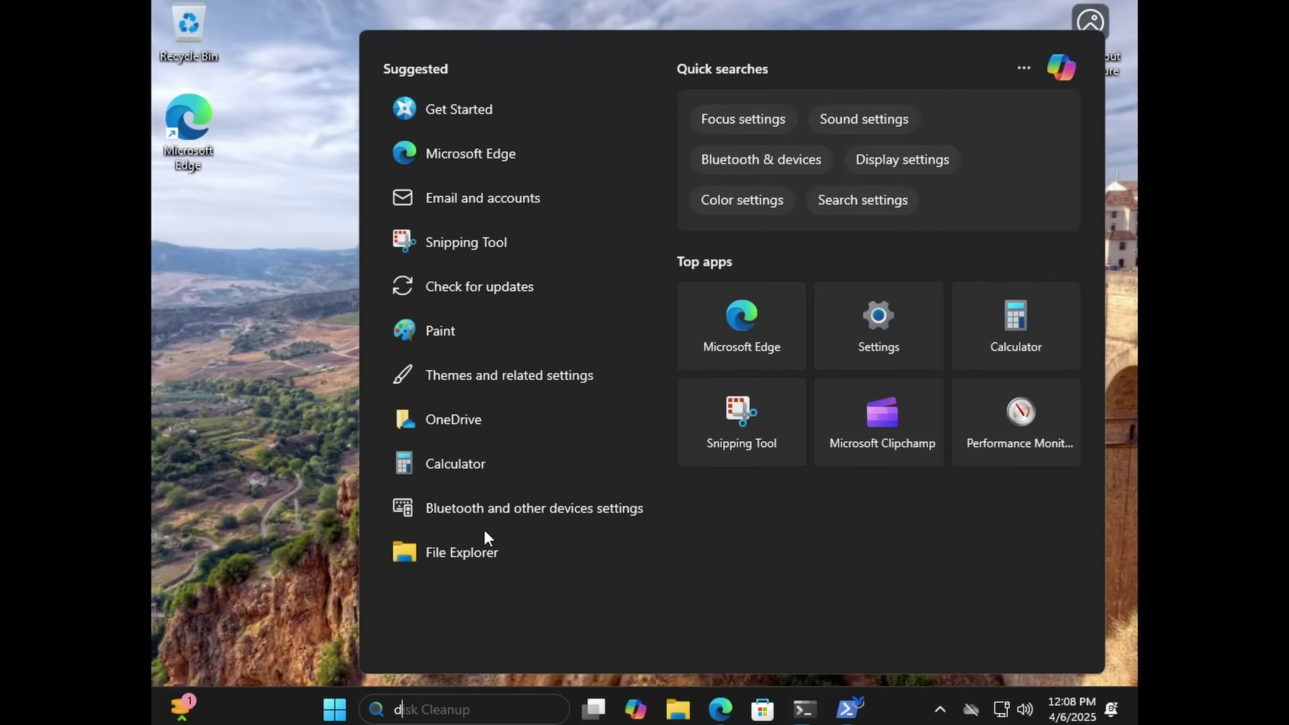
type("defe")
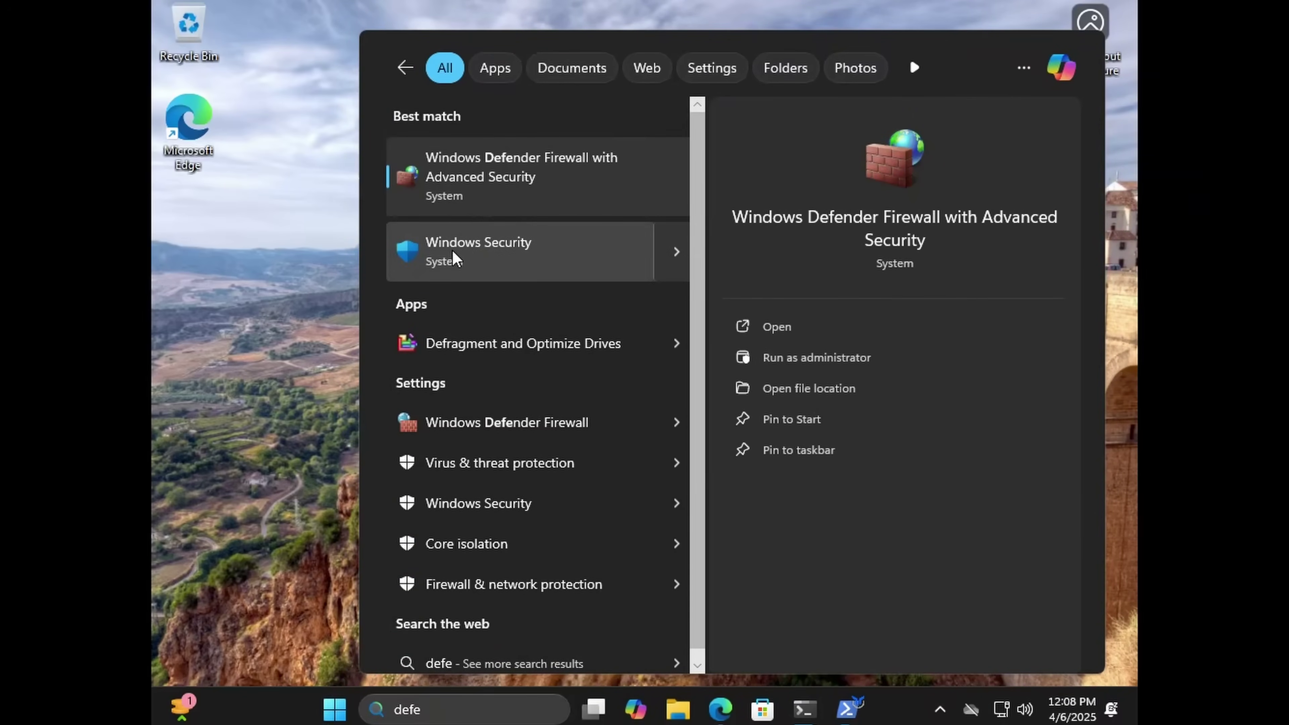
left_click(455, 254)
scroll(424, 265, "down", 3)
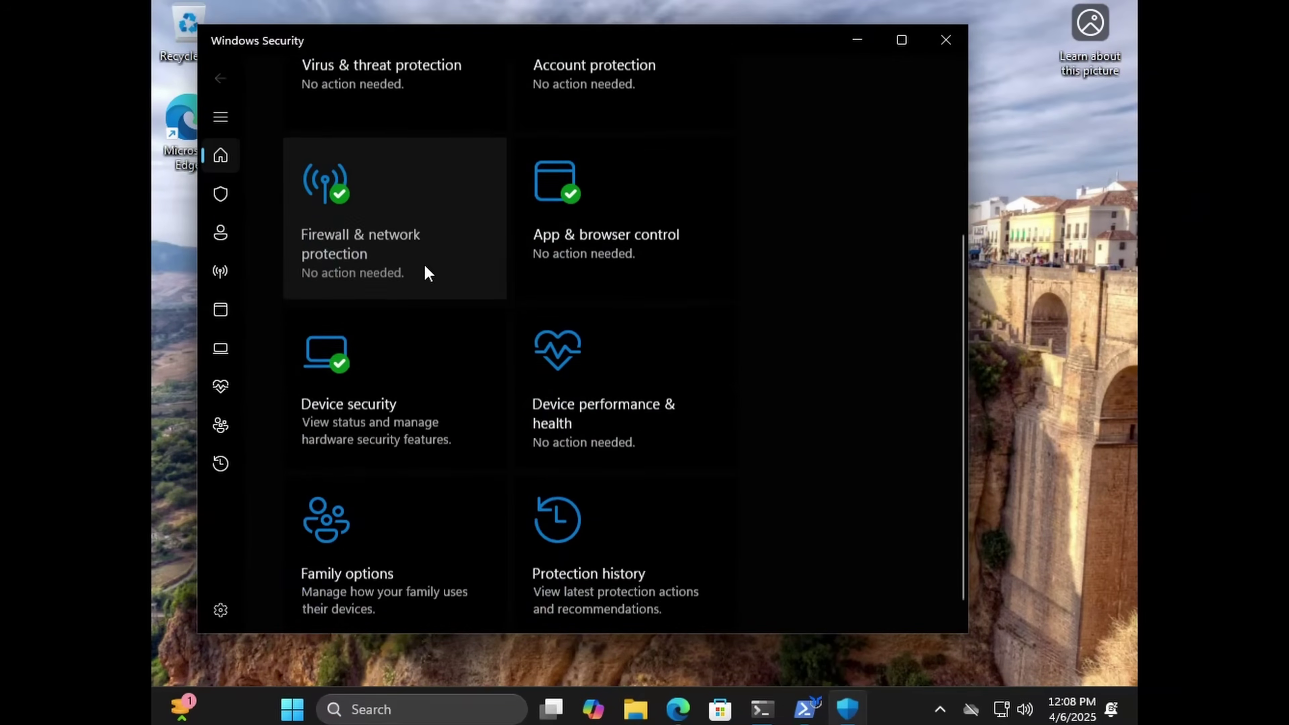
scroll(439, 143, "up", 3)
left_click(426, 229)
Step: Examine the Microsoft Defender virus & threat protection settings, from Real-time protection through cloud-delivered protection and sample submission to Tamper Protection
scroll(436, 244, "down", 2)
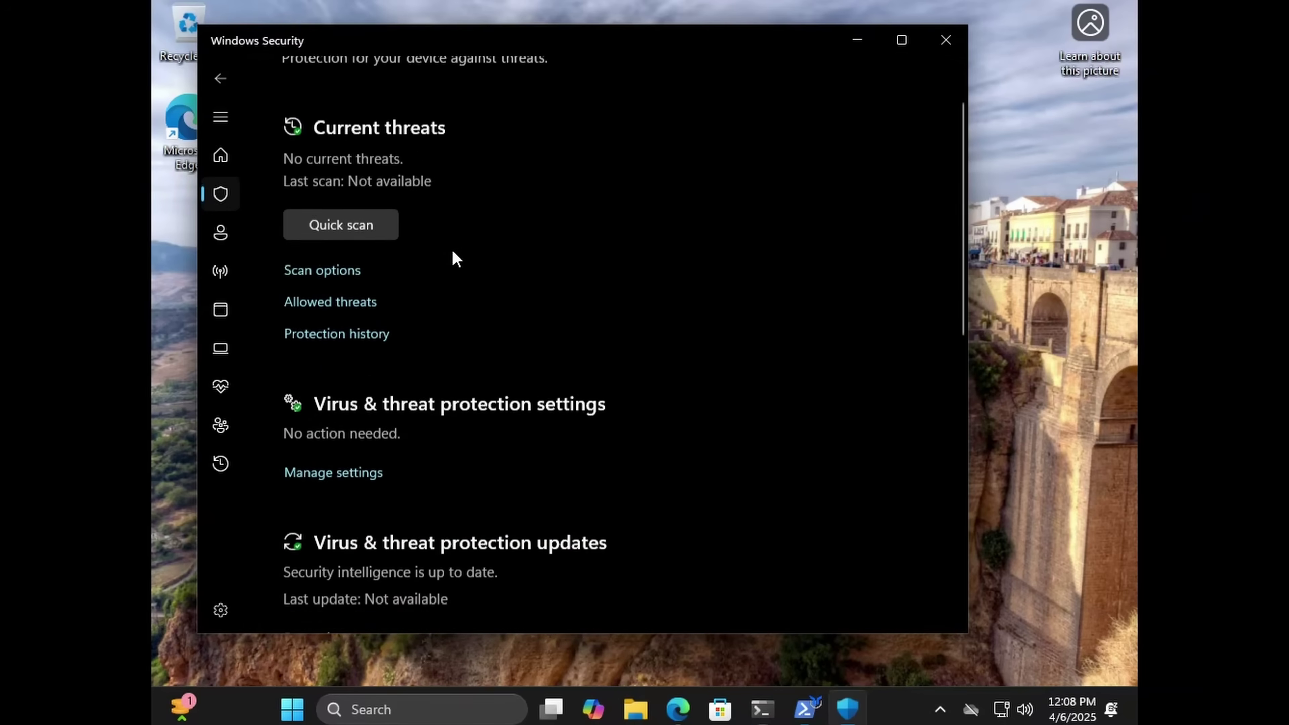
left_click(348, 464)
scroll(397, 480, "down", 4)
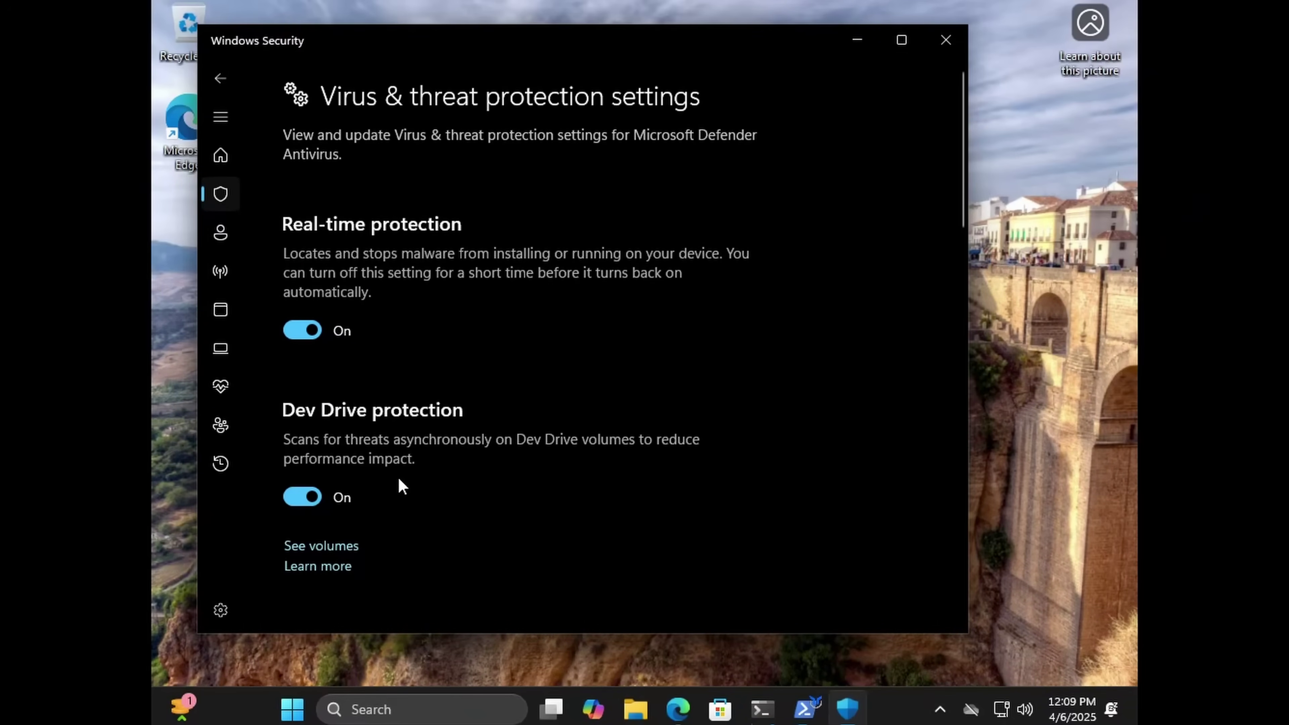
scroll(346, 428, "down", 3)
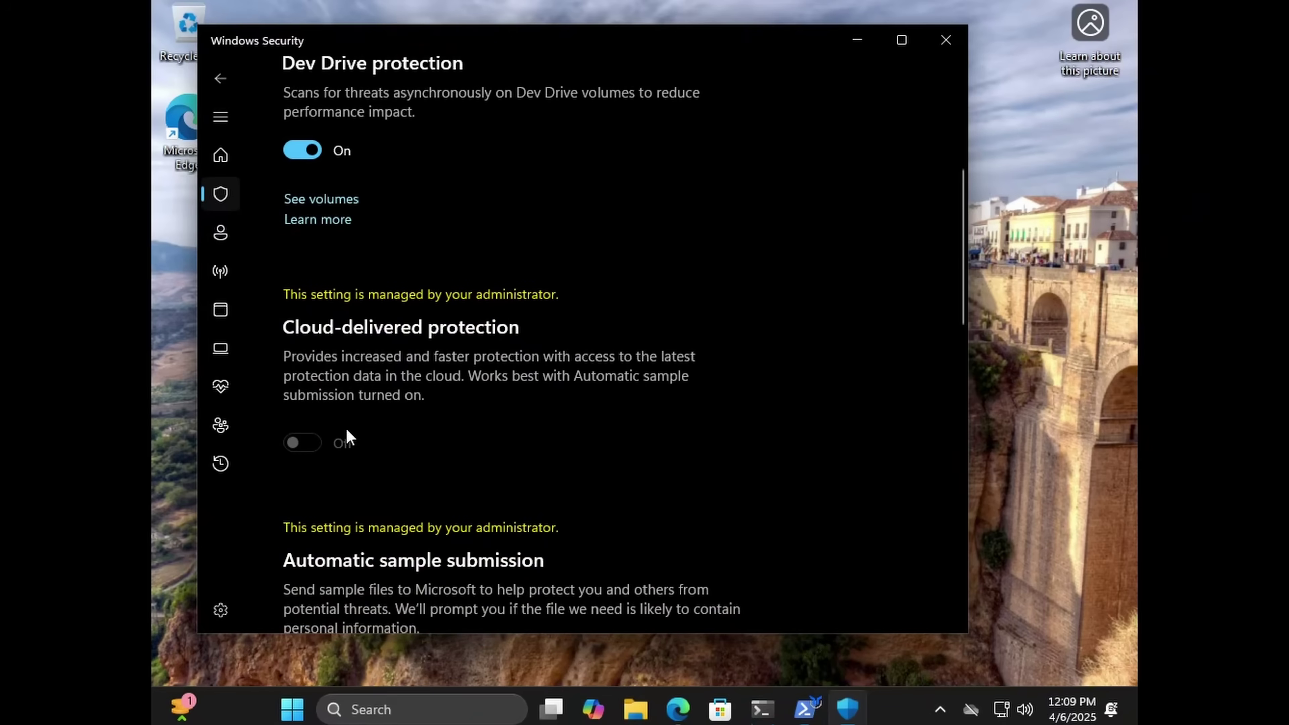
scroll(325, 502, "down", 5)
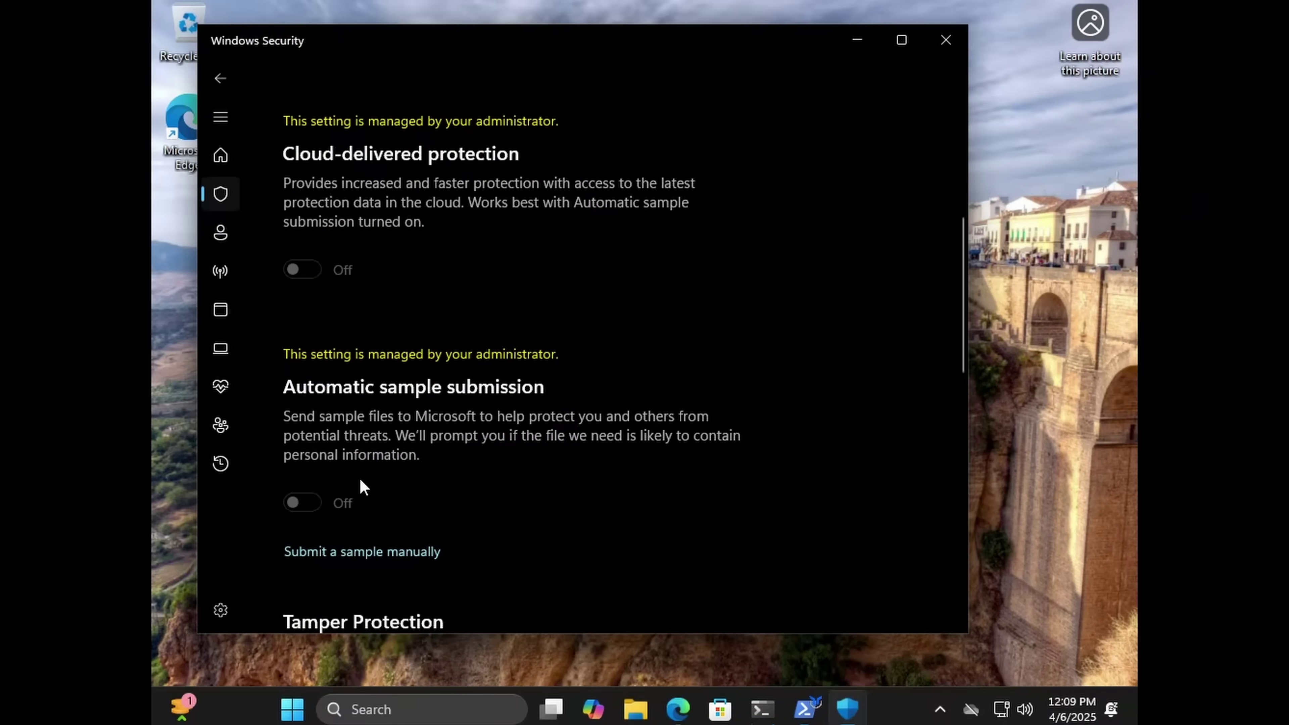
scroll(411, 447, "down", 2)
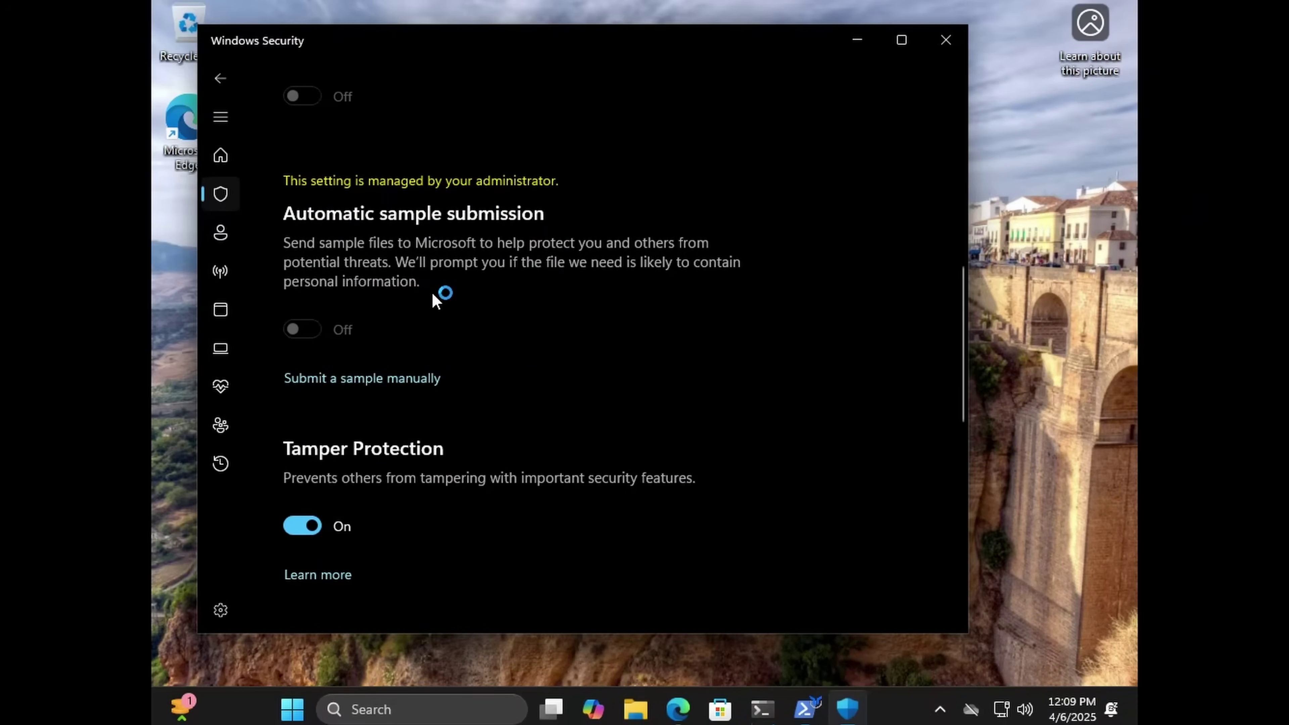
scroll(366, 392, "down", 2)
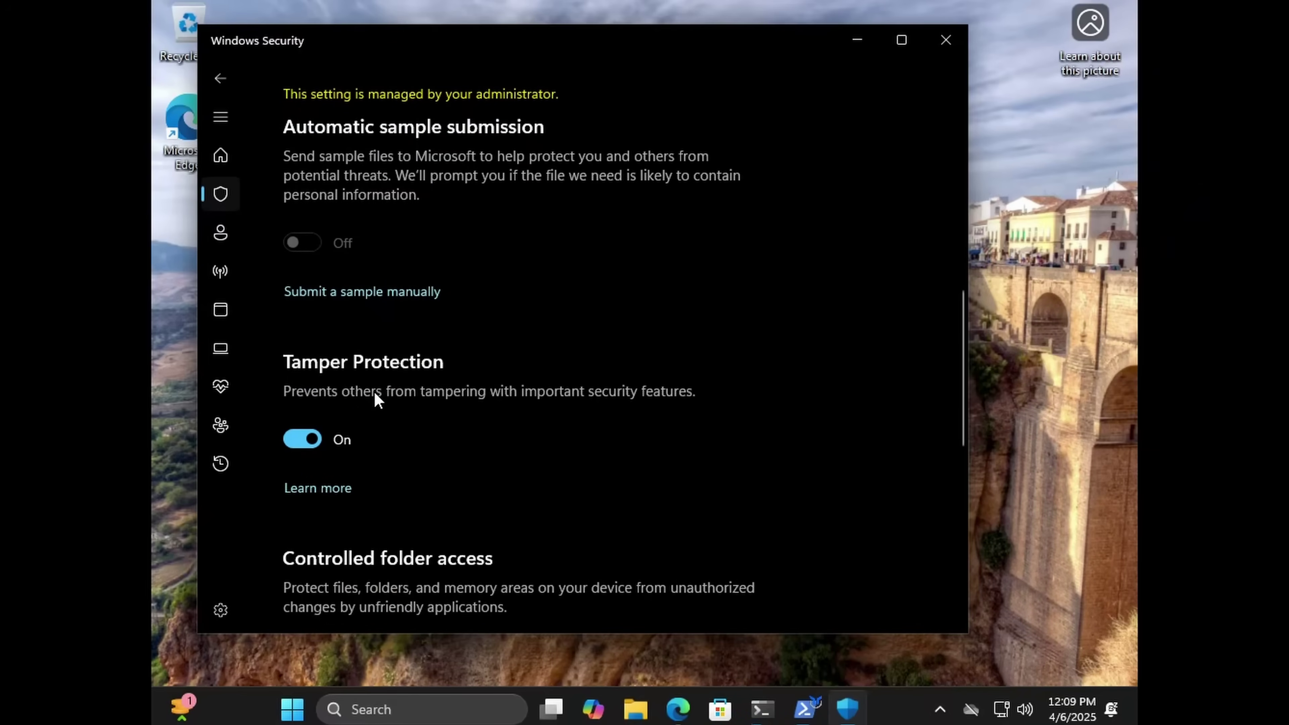
scroll(375, 393, "up", 8)
scroll(336, 397, "up", 6)
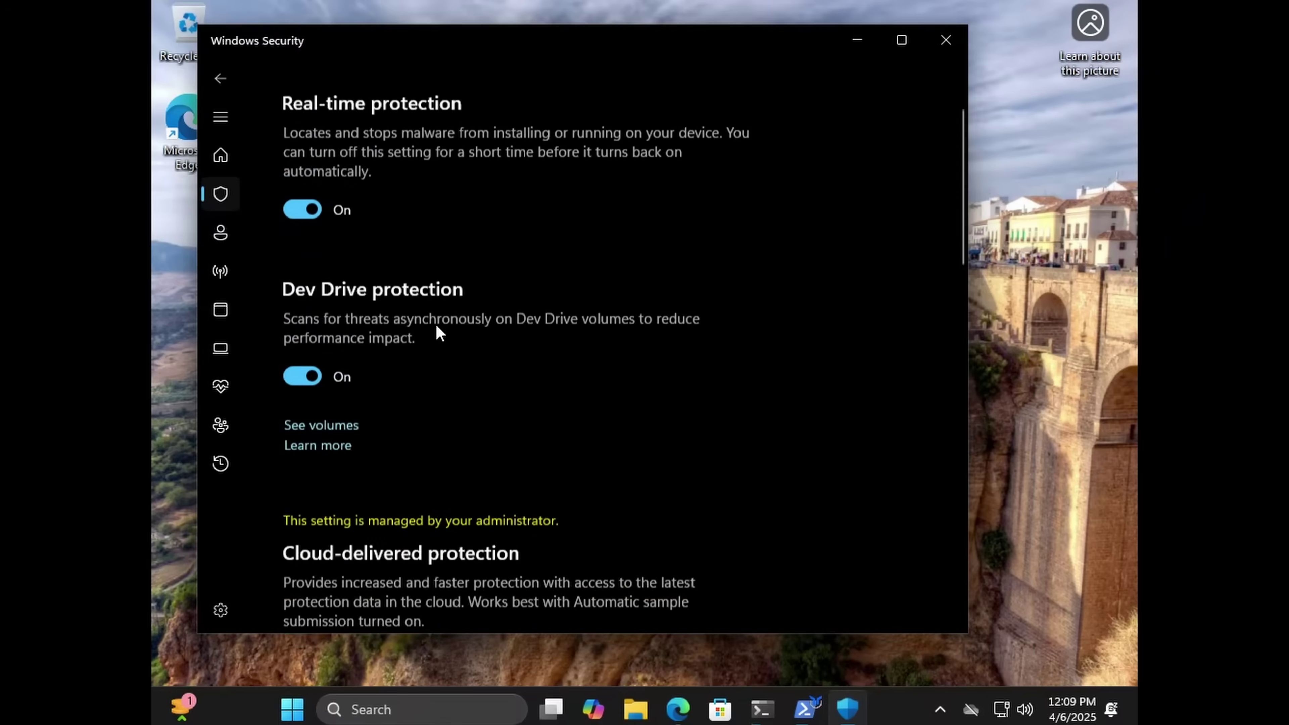
scroll(439, 333, "up", 3)
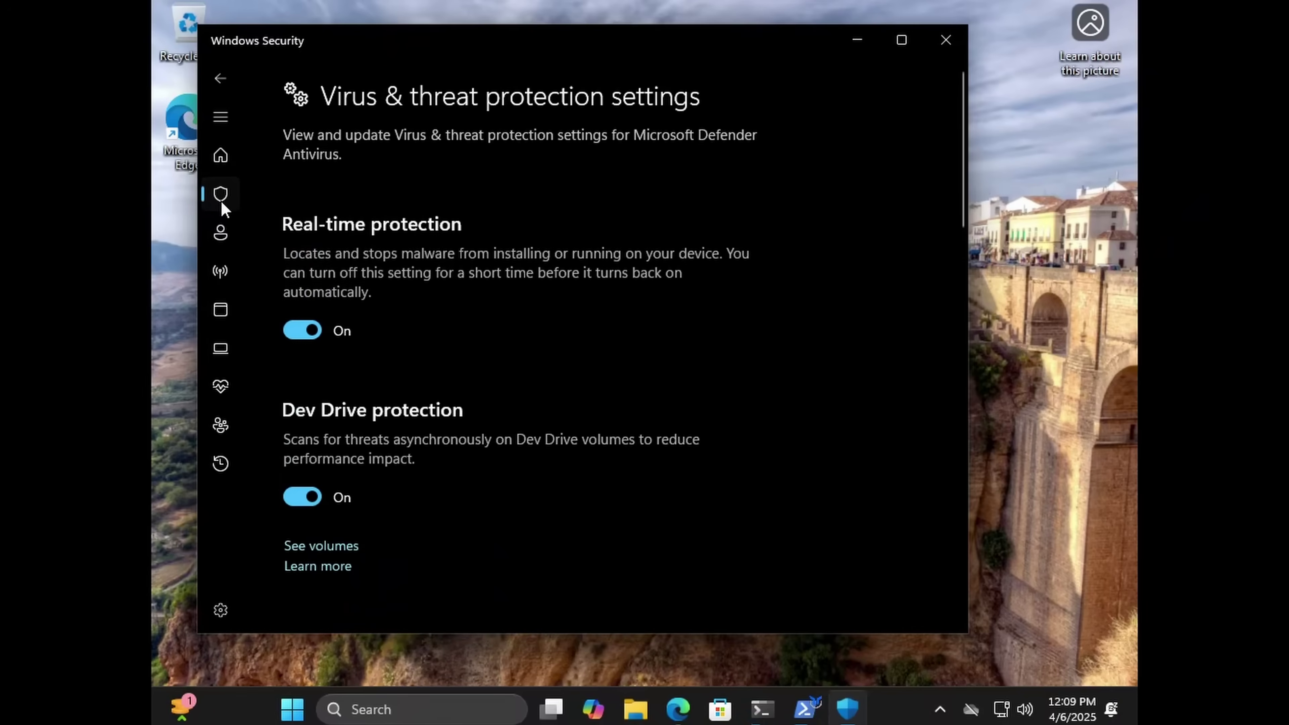
Step: Open the ransomware protection settings, turn on Controlled folder access, and allow Windows Security to make changes
key("alt+Left")
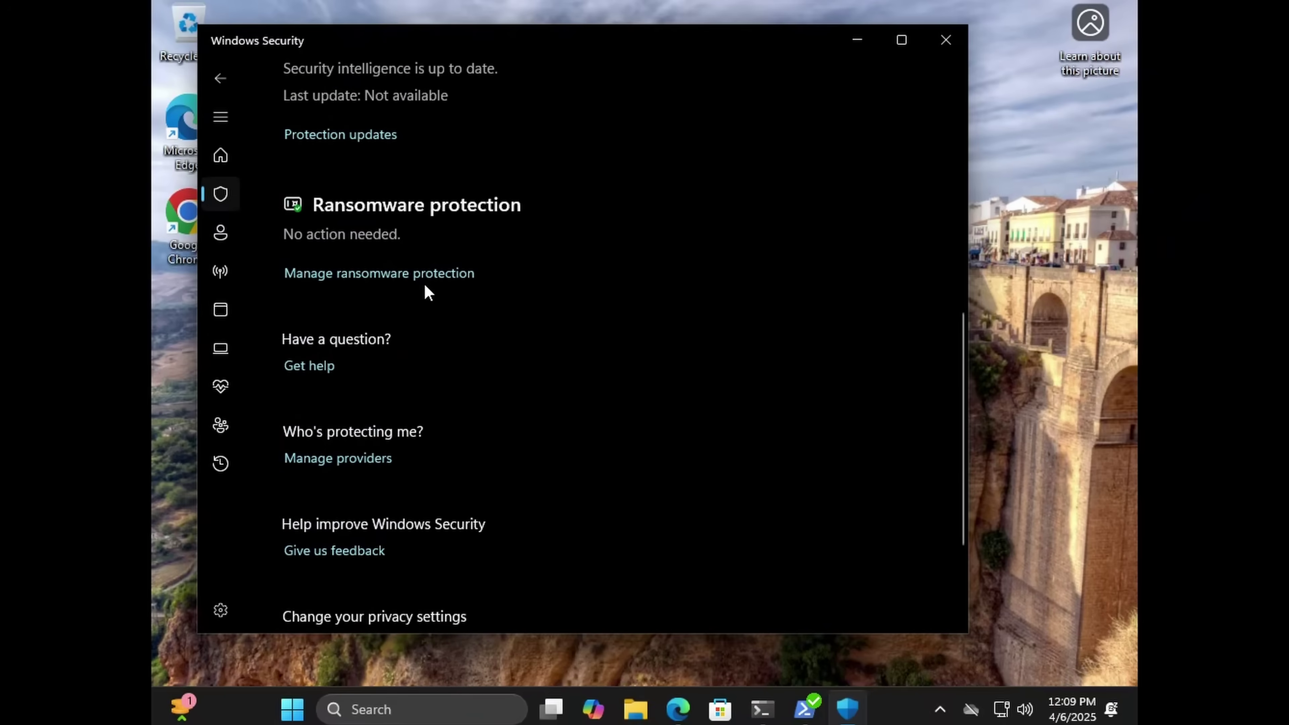
scroll(425, 288, "up", 5)
left_click(379, 598)
scroll(446, 179, "down", 2)
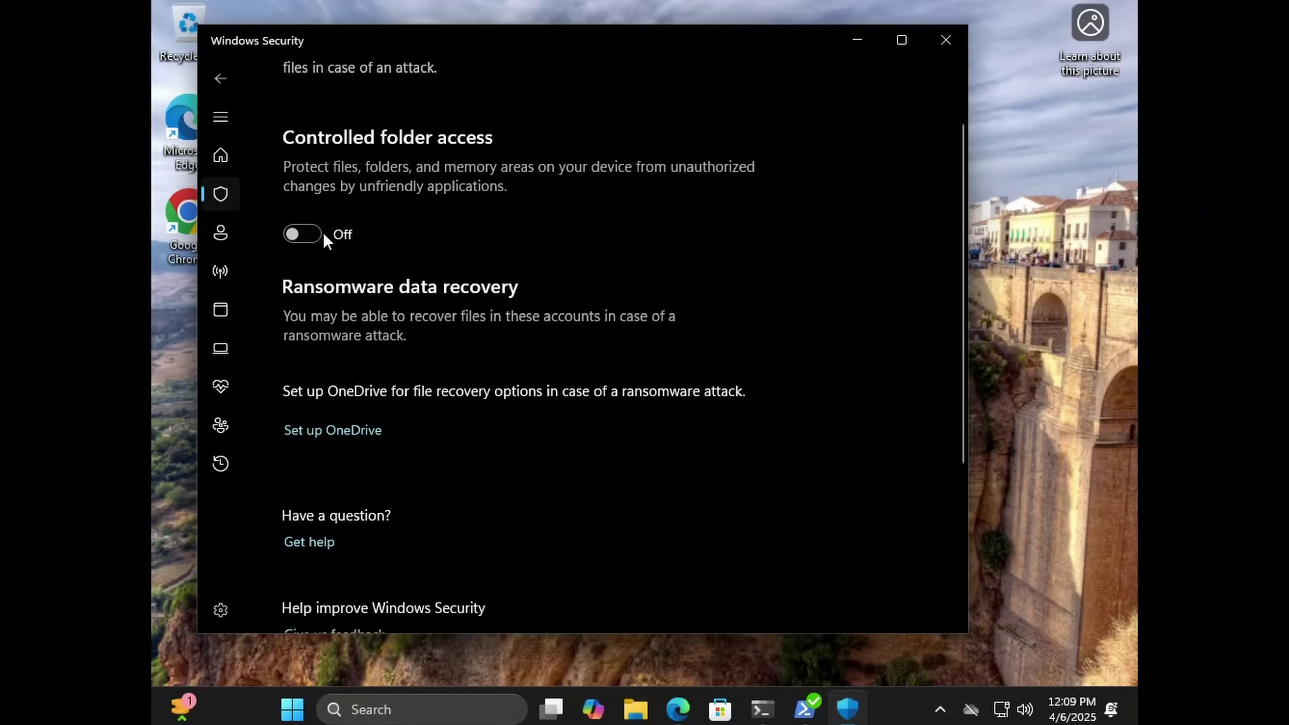
left_click(313, 236)
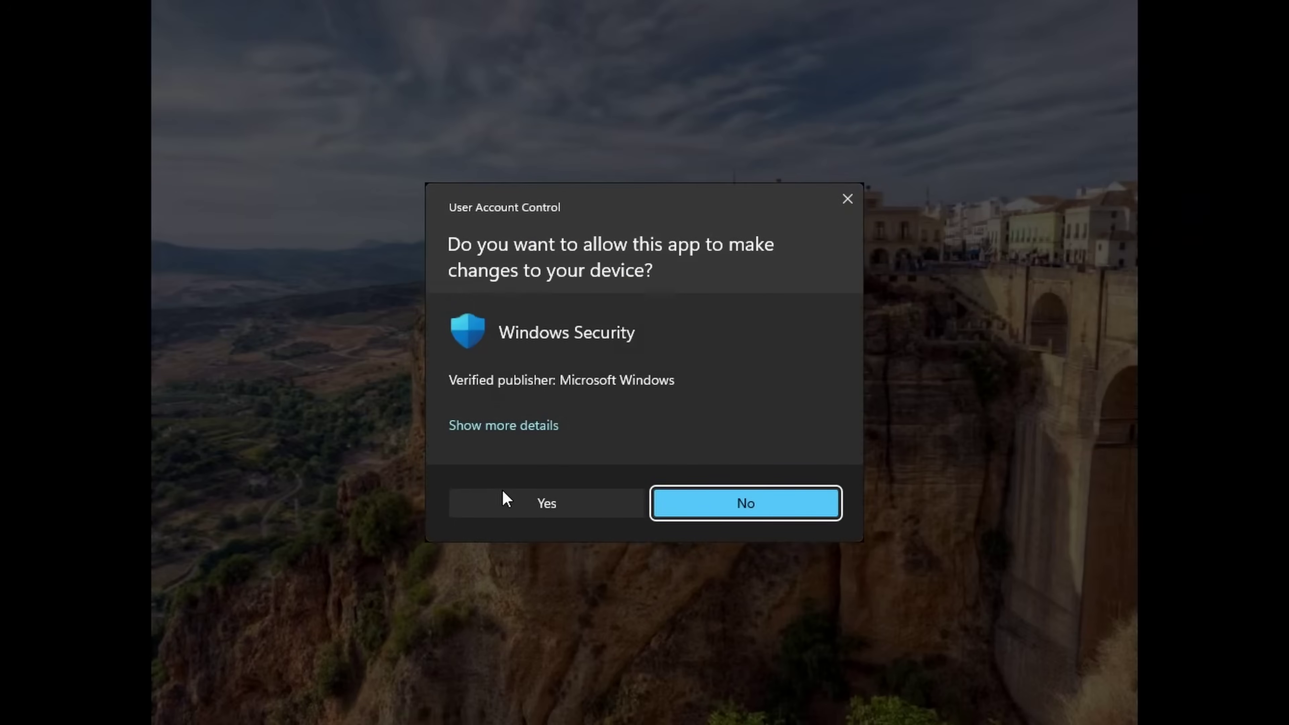
left_click(510, 500)
Step: Review the list of protected folders under Controlled folder access and close Windows Security
left_click(382, 313)
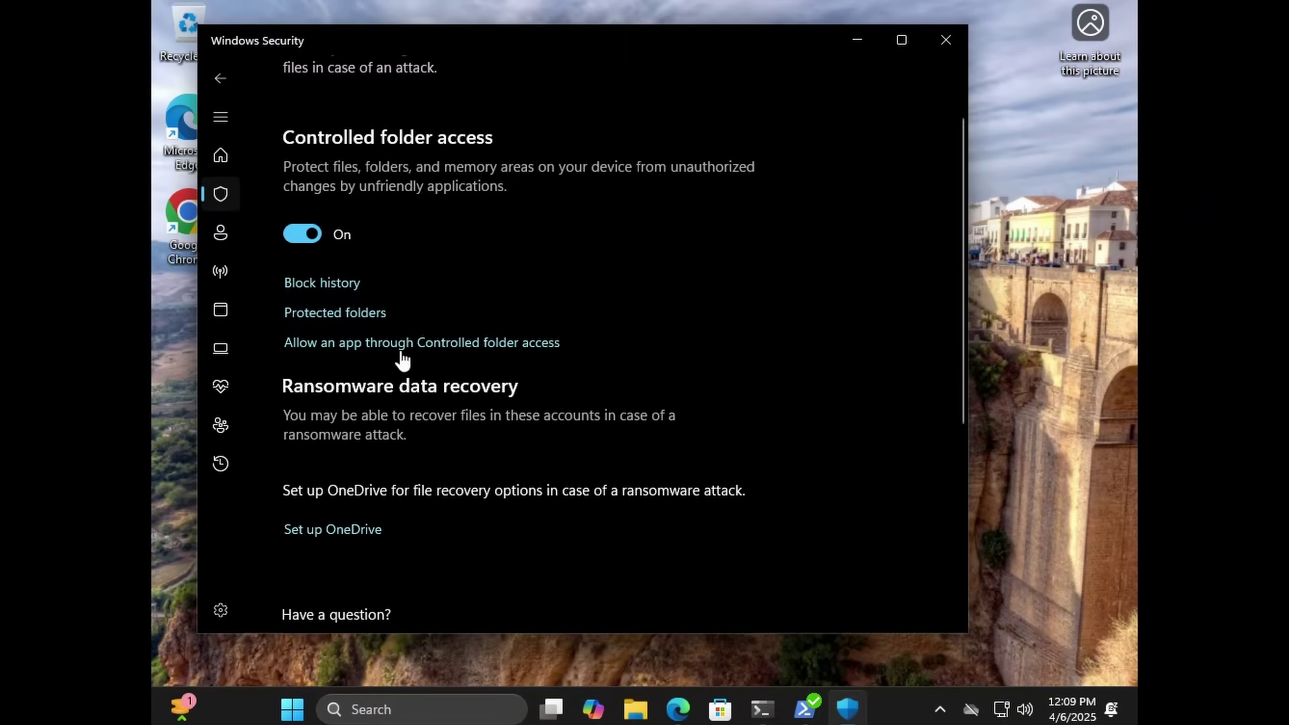
scroll(539, 277, "down", 2)
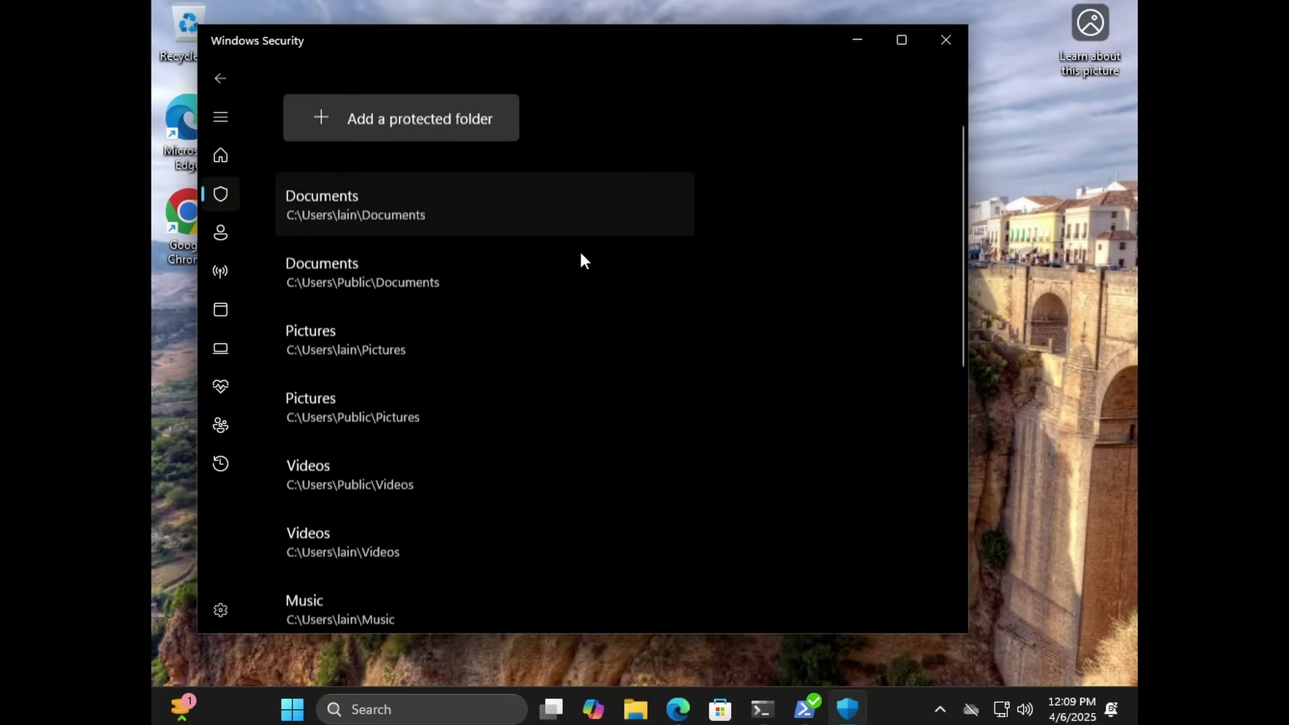
scroll(580, 252, "down", 7)
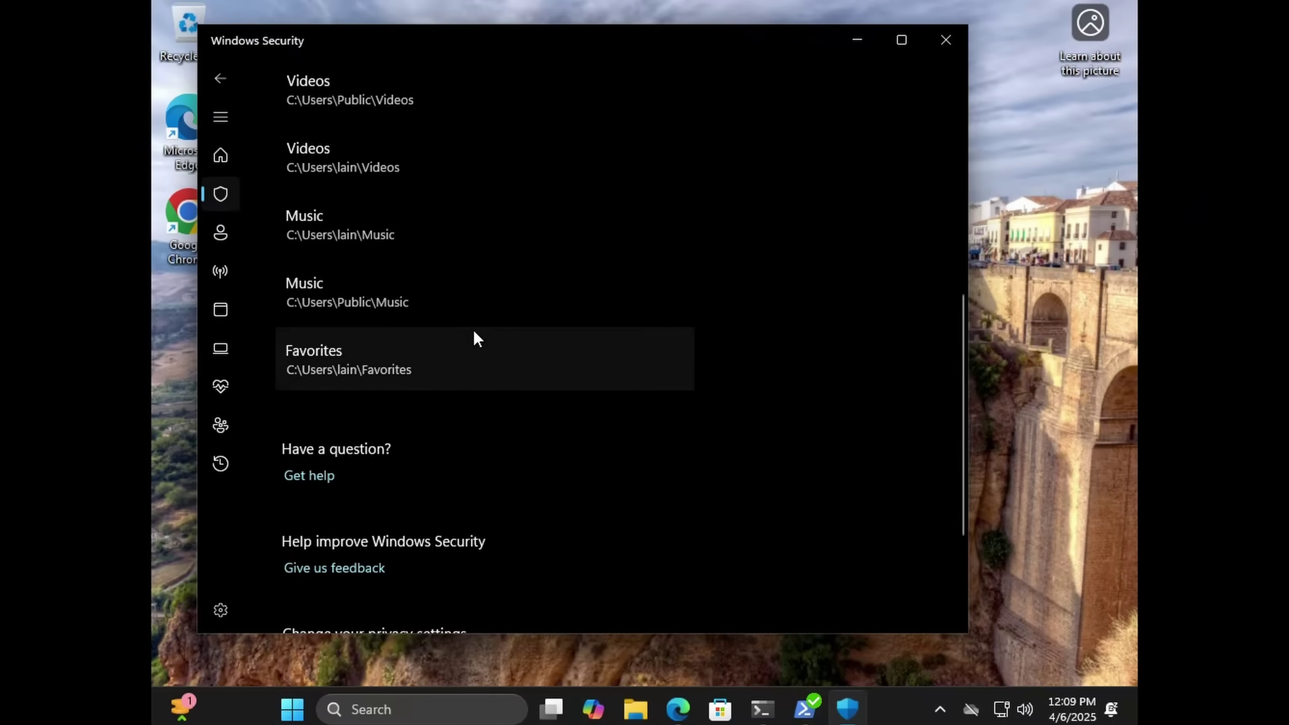
left_click(945, 40)
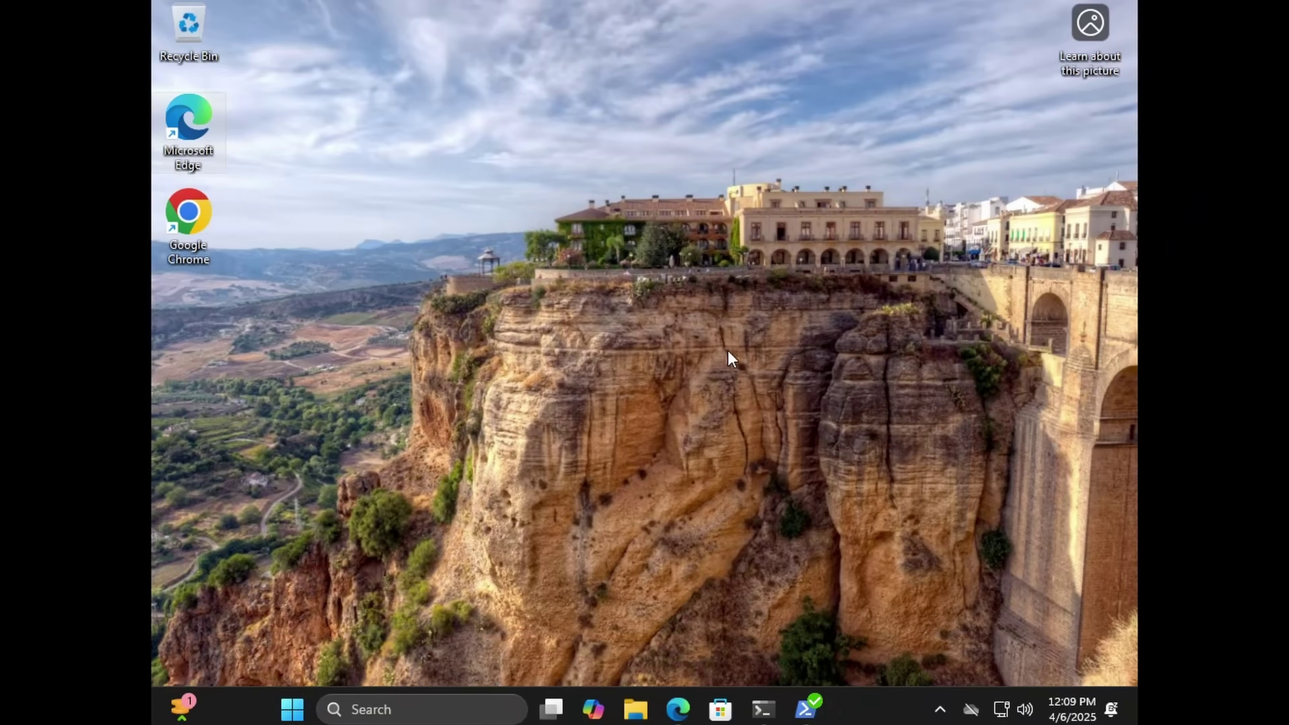
Step: Bring the Windows utility window back up and close it, returning to the desktop
left_click(847, 709)
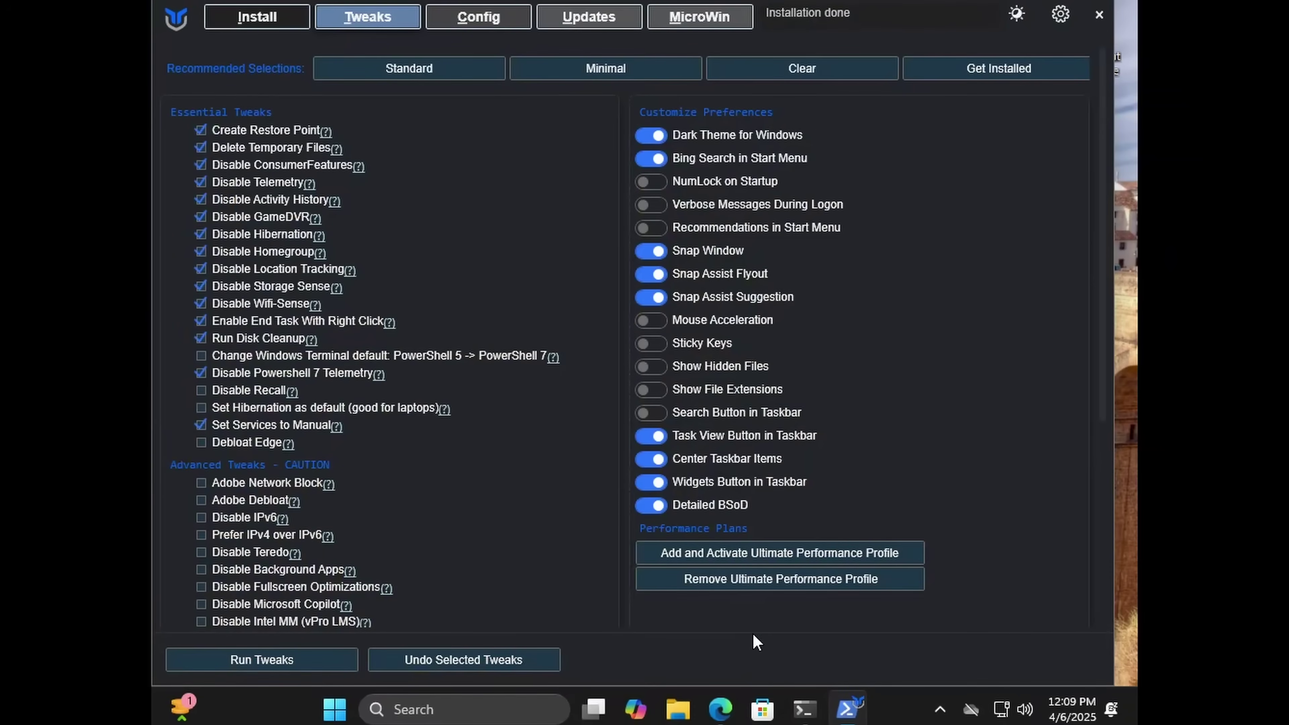
left_click(1099, 14)
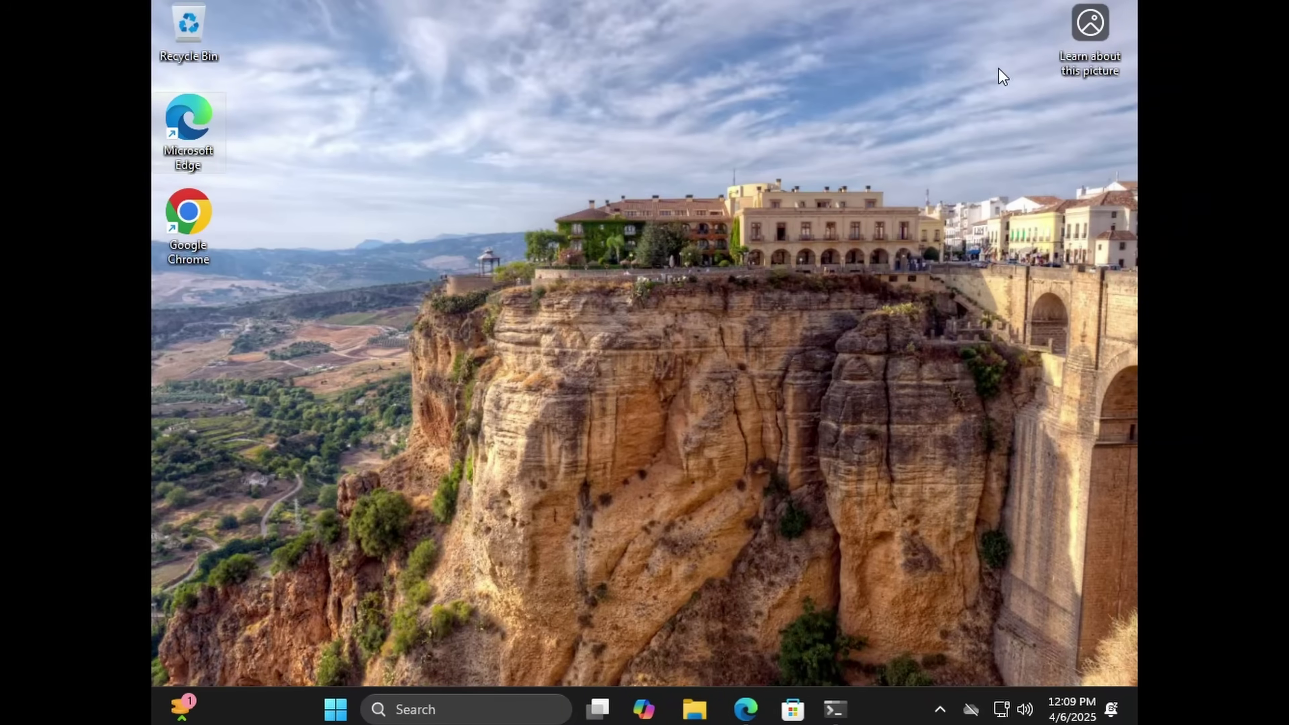
left_click_drag(688, 206, 628, 299)
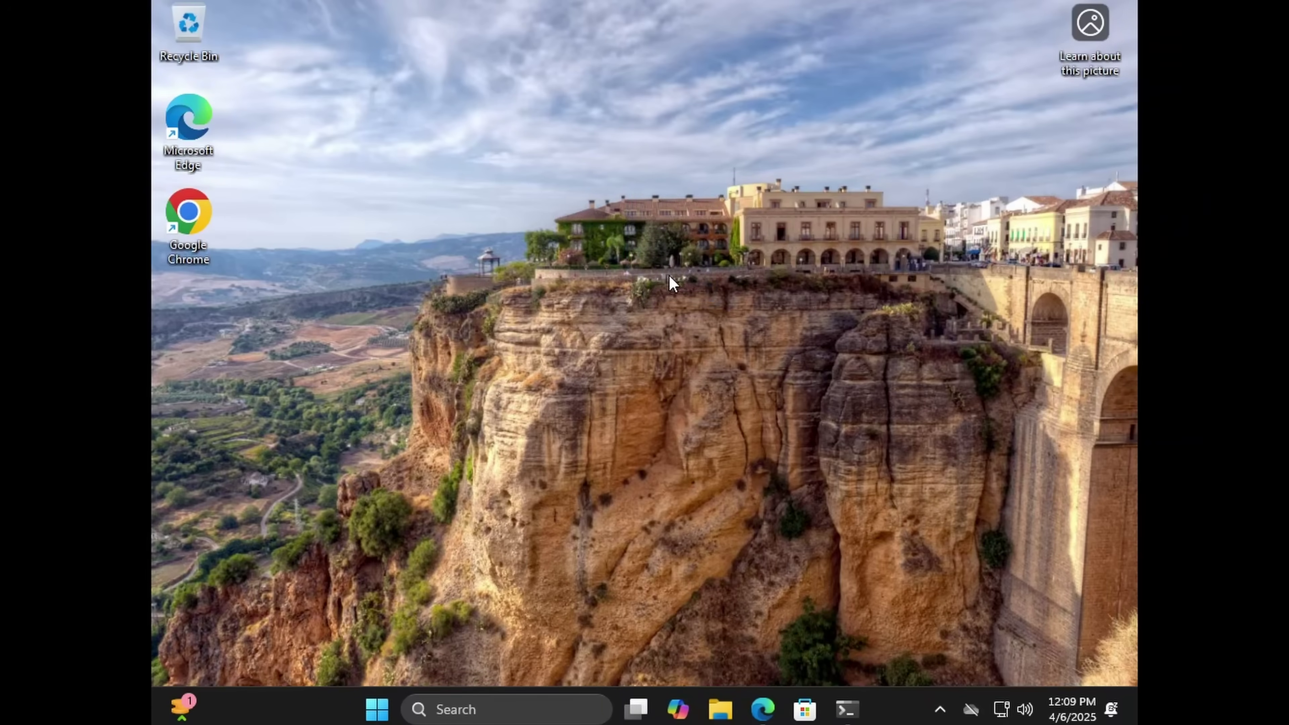